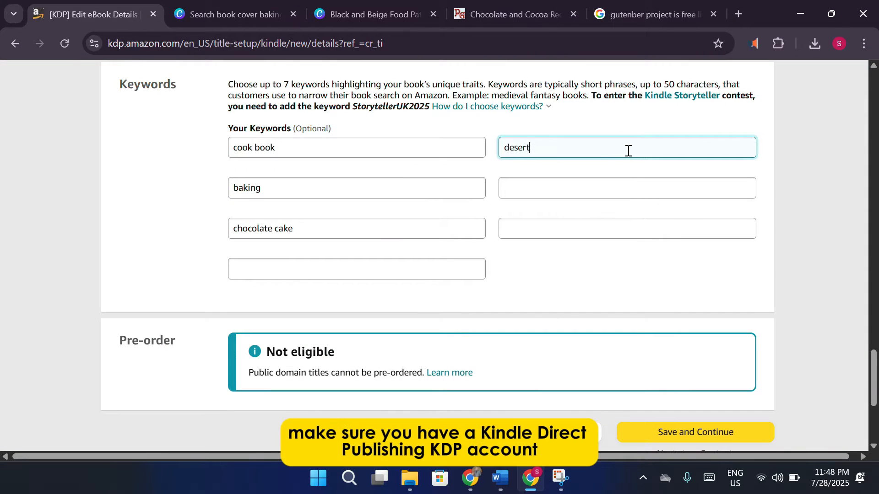
# Enter 'cake' and 'deserts cake' in the empty eBook keyword fields.
pyautogui.click(380, 267)
pyautogui.write('cake')
pyautogui.click(544, 191)
pyautogui.write('deserts cake')
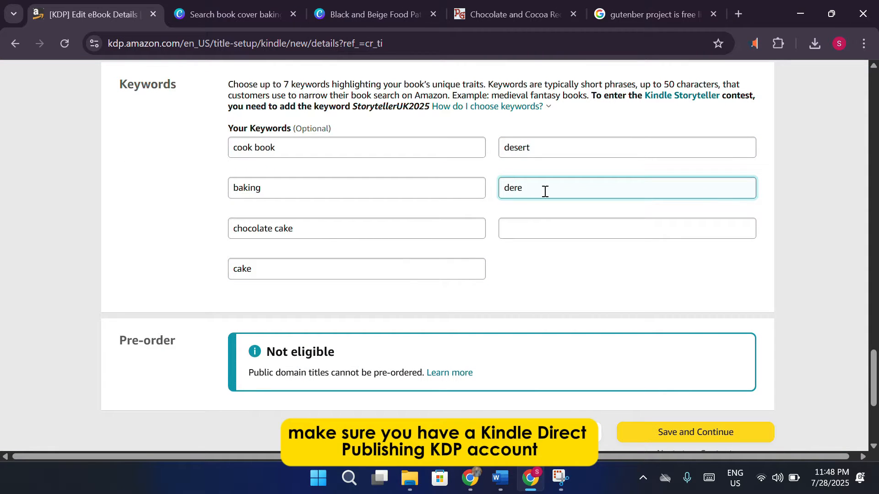
pyautogui.scroll(-3, 482, 239)
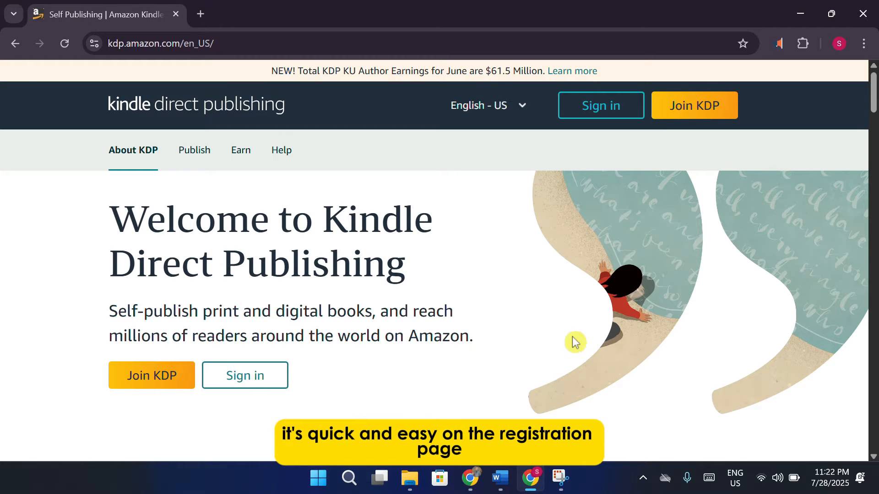
# Look over the KDP Create account form, then choose to sign in with an existing account.
pyautogui.click(709, 107)
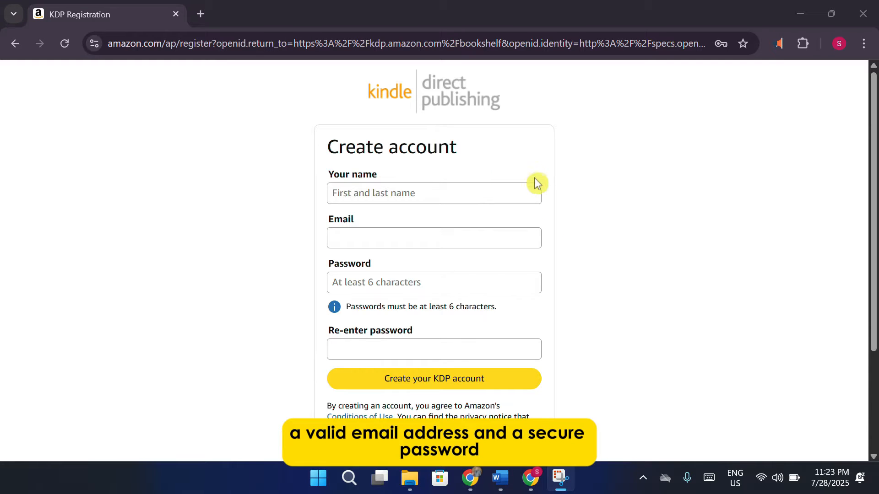
pyautogui.scroll(-2, 531, 341)
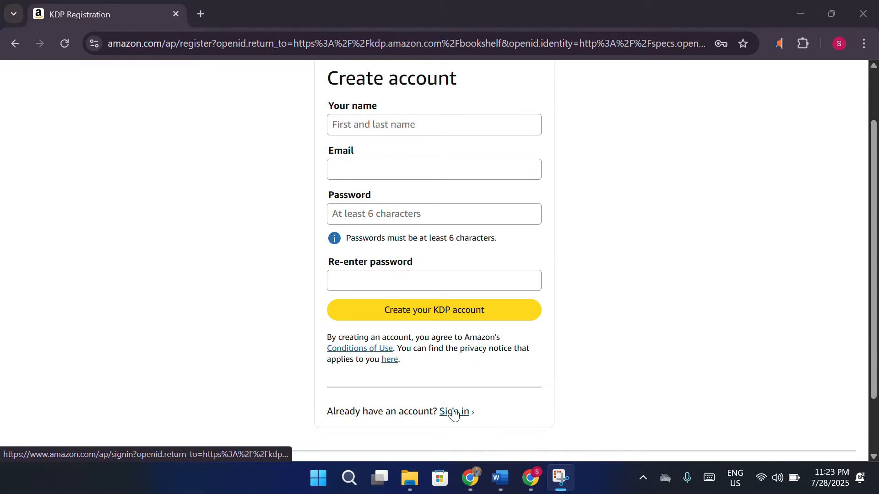
pyautogui.scroll(2, 501, 385)
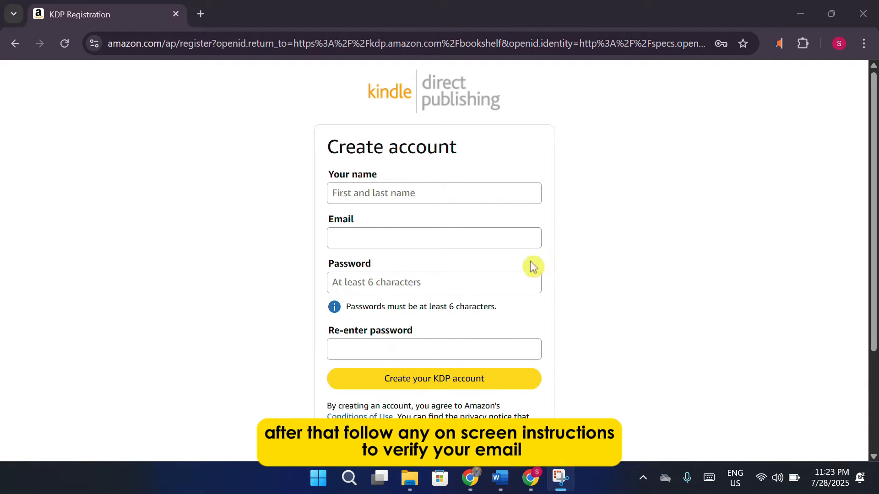
pyautogui.scroll(-1, 567, 334)
pyautogui.scroll(-1, 567, 335)
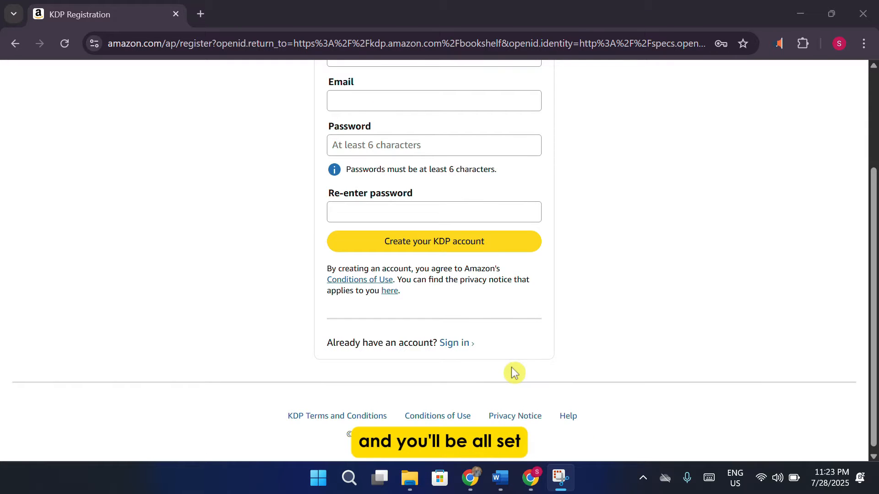
pyautogui.click(452, 348)
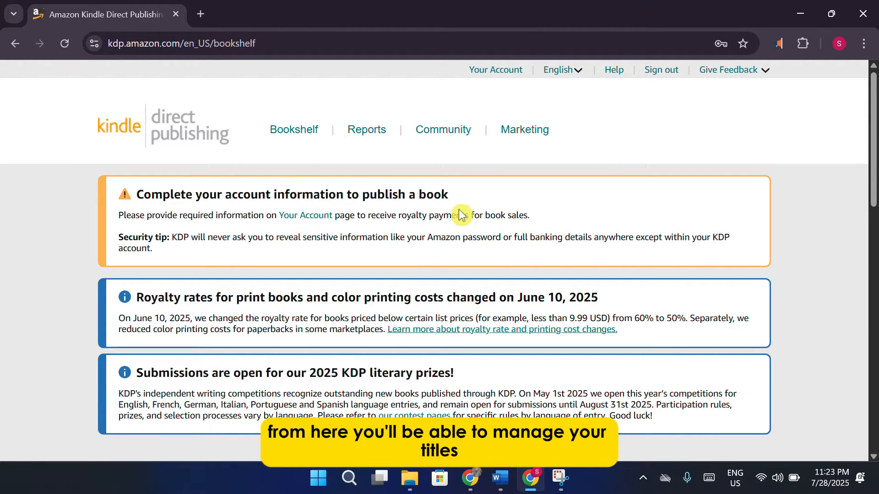
# Scroll down through the notices on the KDP Bookshelf.
pyautogui.scroll(-2, 461, 214)
pyautogui.scroll(-6, 461, 214)
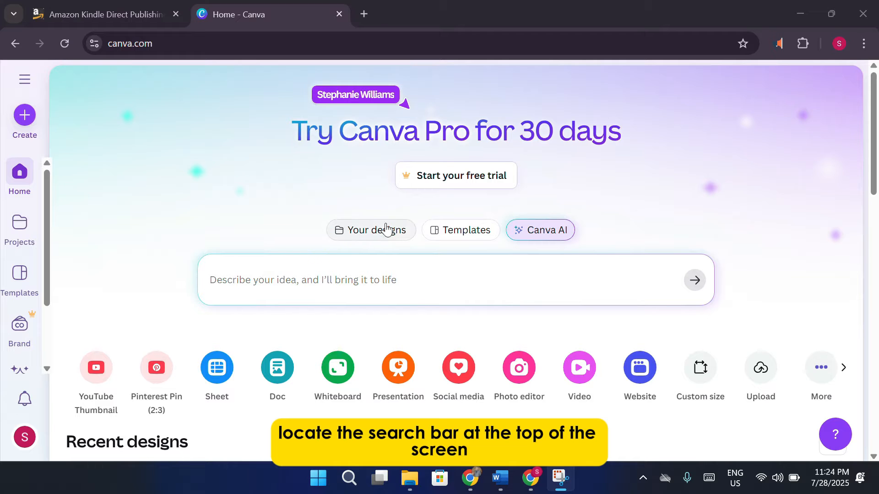
# Search Canva templates for 'book cover' from the 'book' suggestions.
pyautogui.click(450, 230)
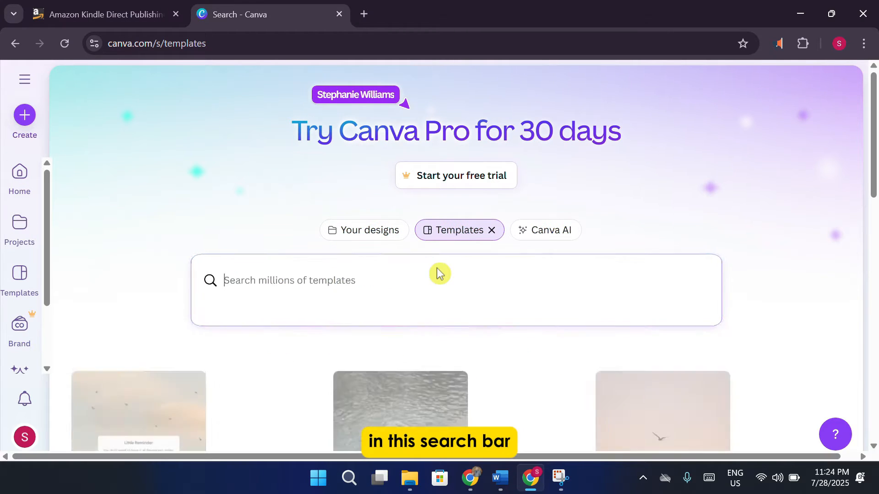
pyautogui.write('book')
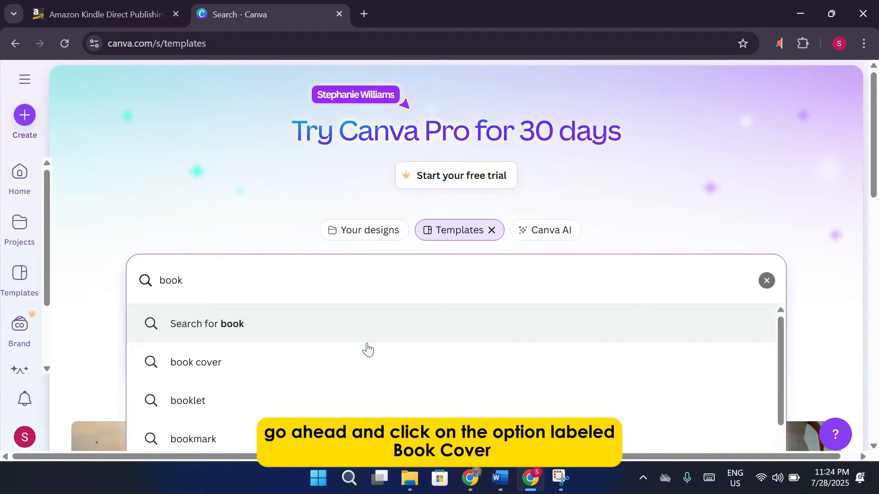
pyautogui.scroll(-1, 362, 352)
pyautogui.click(293, 345)
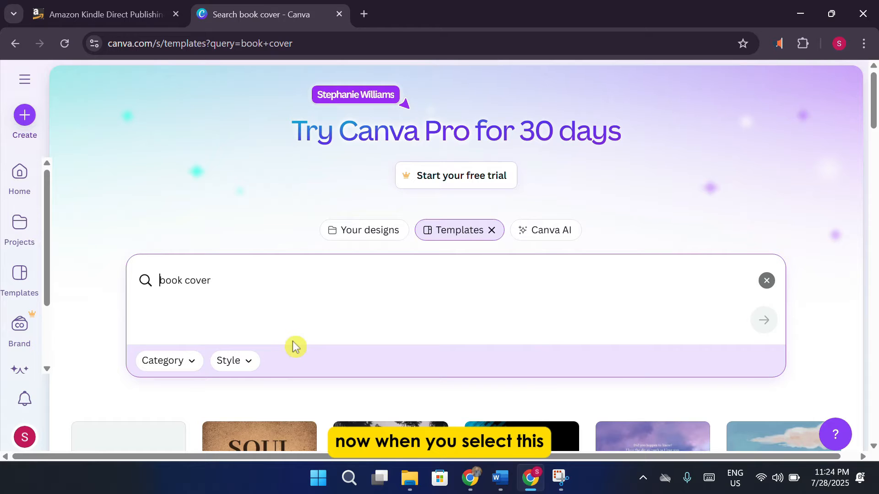
# Scroll through the 'book cover baking recipe' results to find recipe and cookbook covers.
pyautogui.scroll(-5, 295, 344)
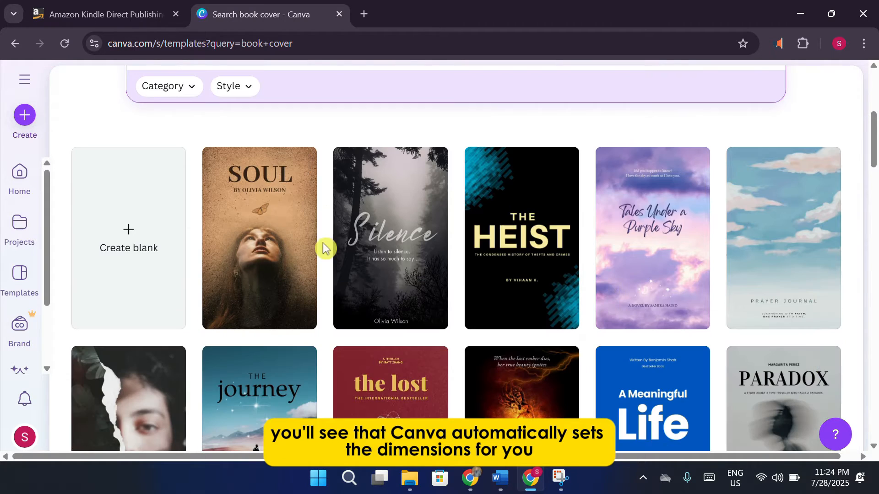
pyautogui.scroll(-1, 367, 236)
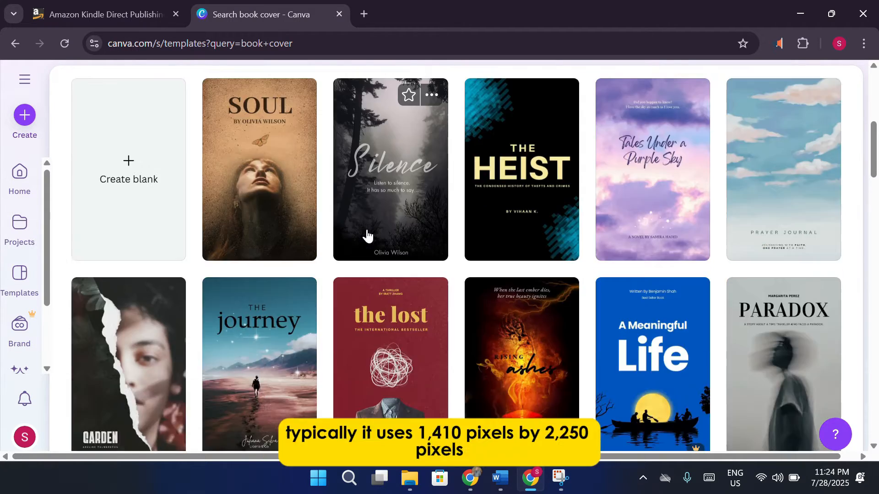
pyautogui.scroll(-1, 367, 235)
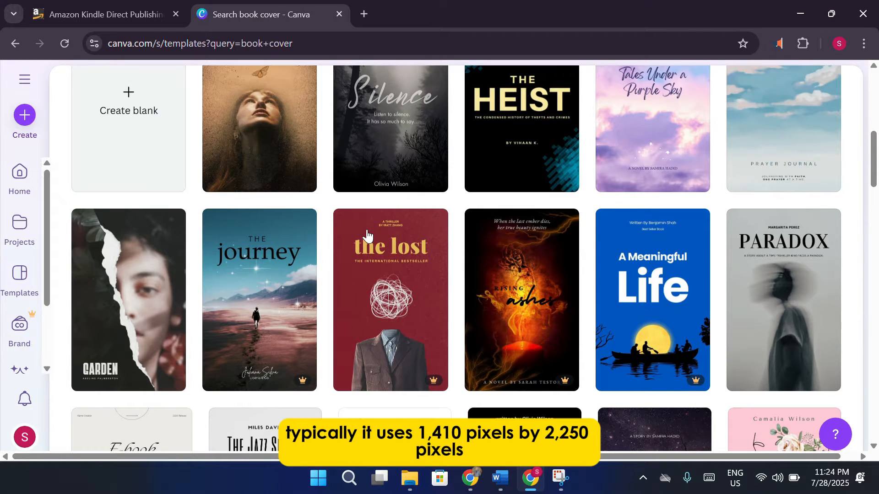
pyautogui.scroll(-2, 367, 235)
pyautogui.scroll(-2, 367, 236)
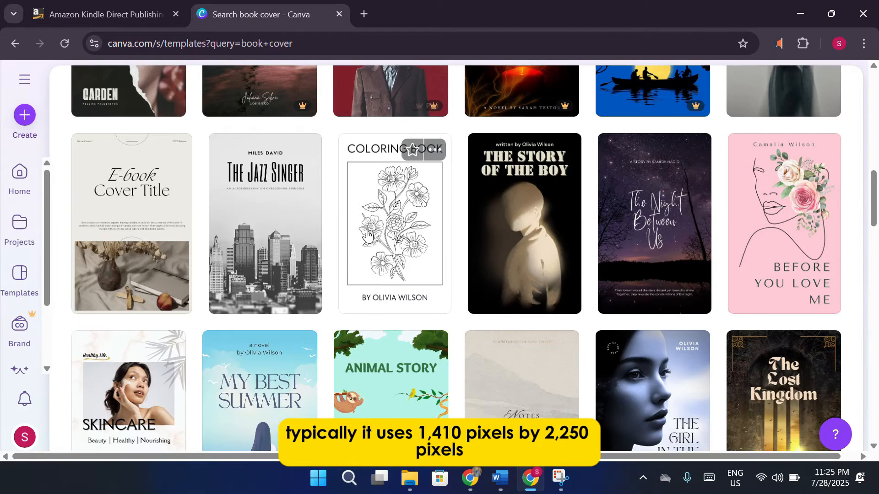
pyautogui.scroll(-1, 367, 236)
pyautogui.scroll(-3, 368, 236)
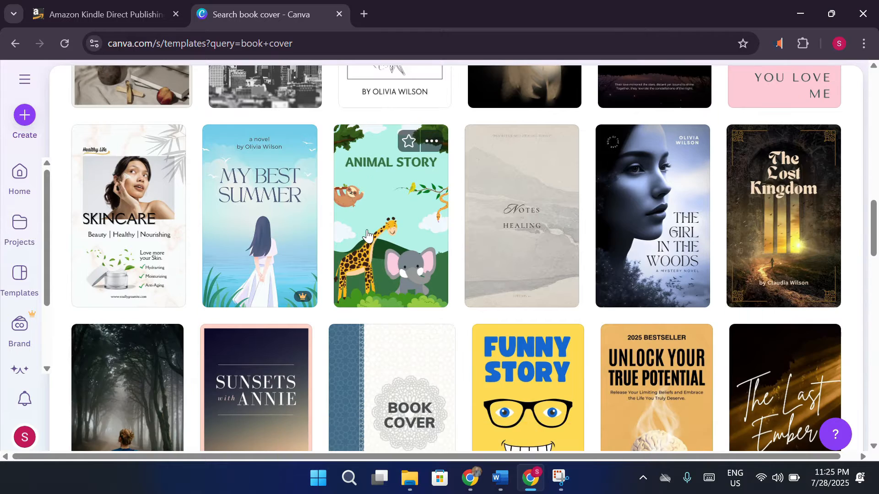
pyautogui.scroll(-1, 426, 240)
pyautogui.scroll(-4, 427, 241)
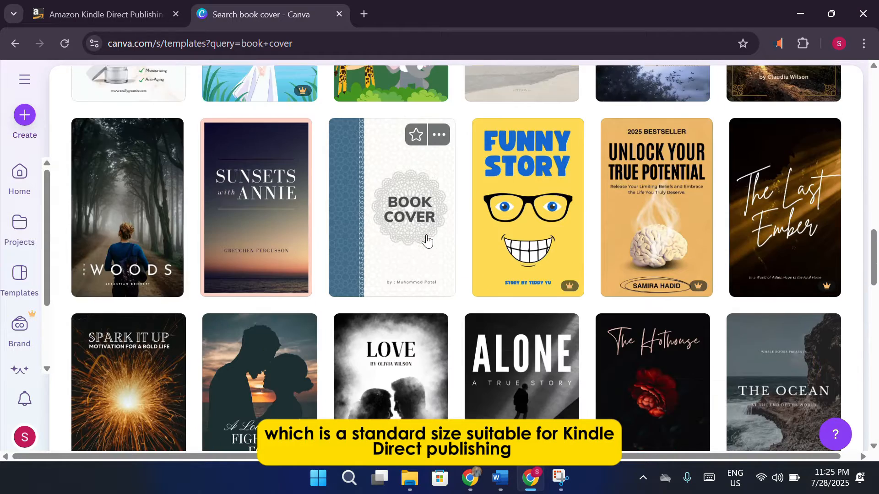
pyautogui.scroll(-1, 427, 239)
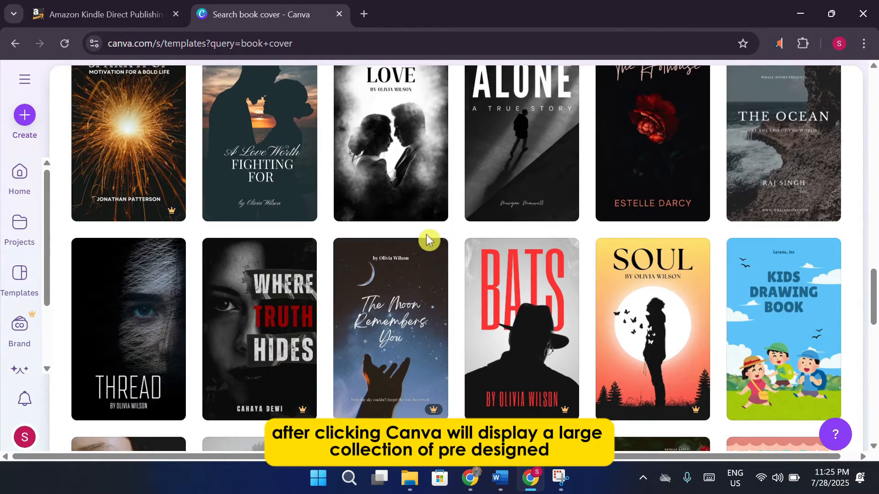
pyautogui.scroll(-5, 426, 239)
pyautogui.scroll(-1, 427, 240)
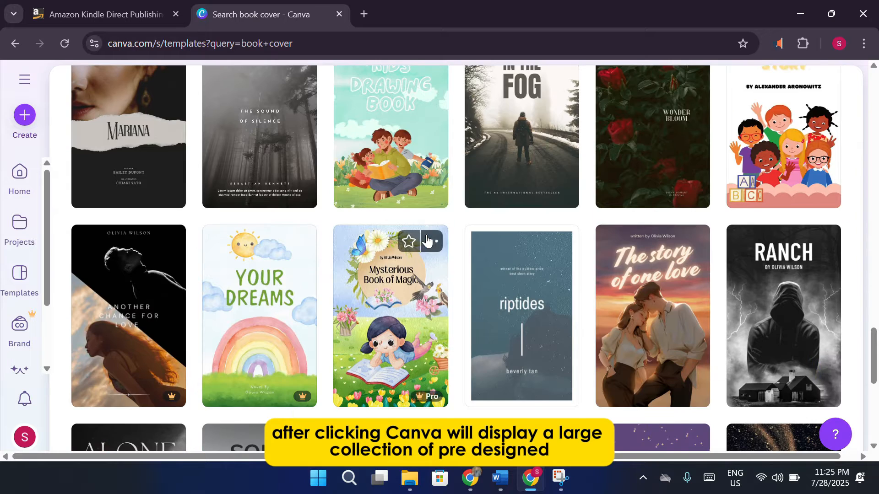
pyautogui.scroll(-3, 426, 240)
pyautogui.scroll(-5, 427, 240)
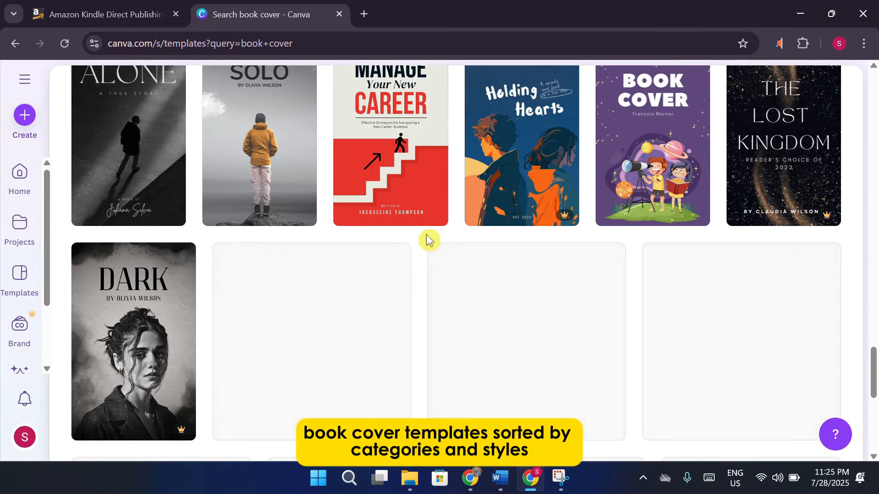
pyautogui.scroll(-3, 427, 239)
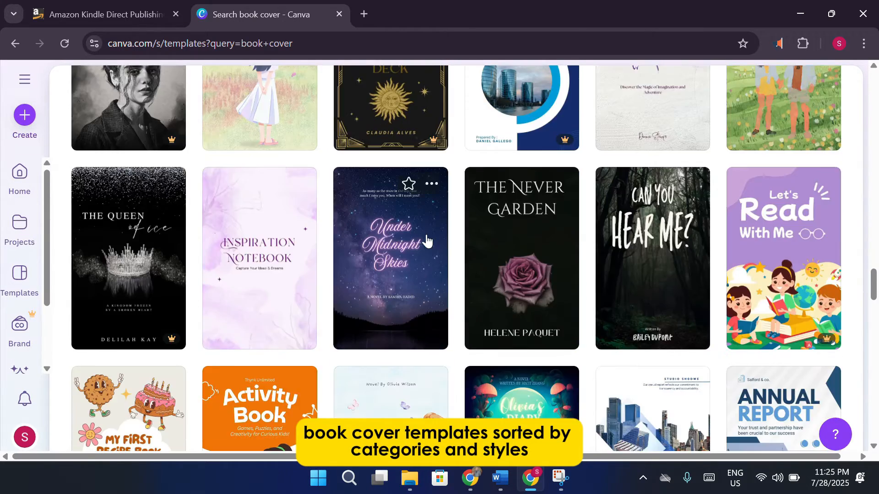
pyautogui.scroll(-2, 427, 240)
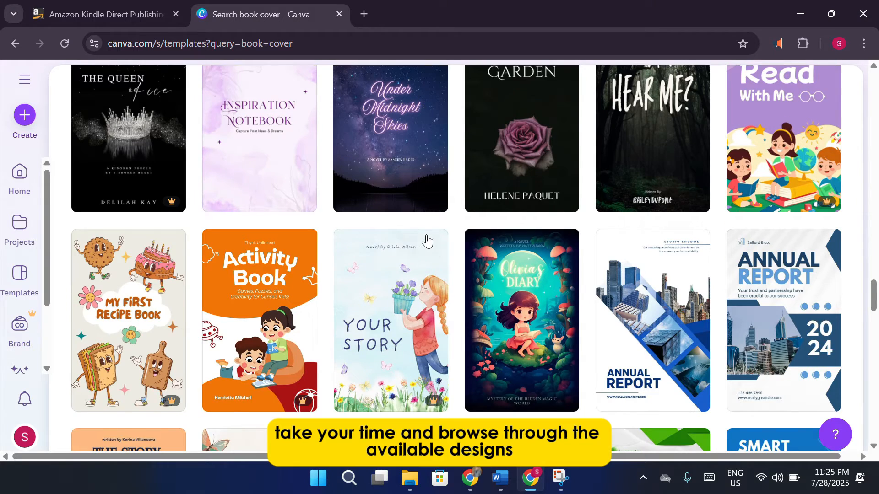
pyautogui.scroll(-4, 426, 239)
pyautogui.scroll(-1, 427, 240)
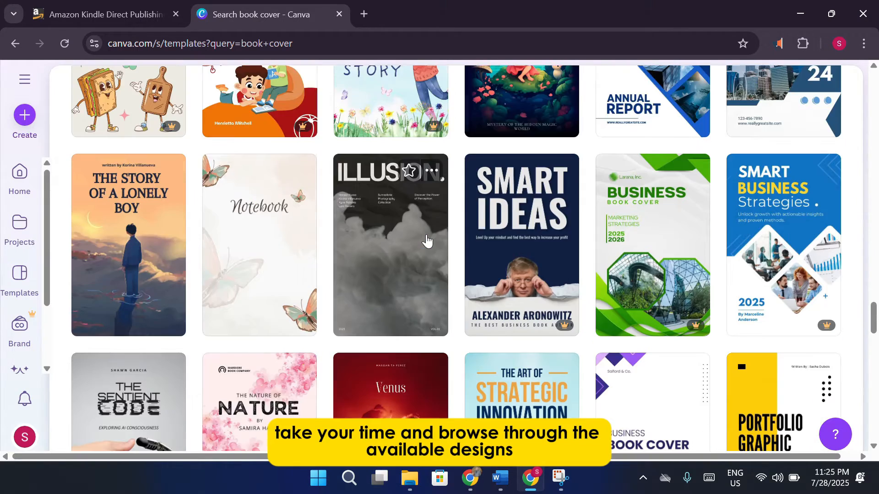
pyautogui.scroll(-2, 427, 240)
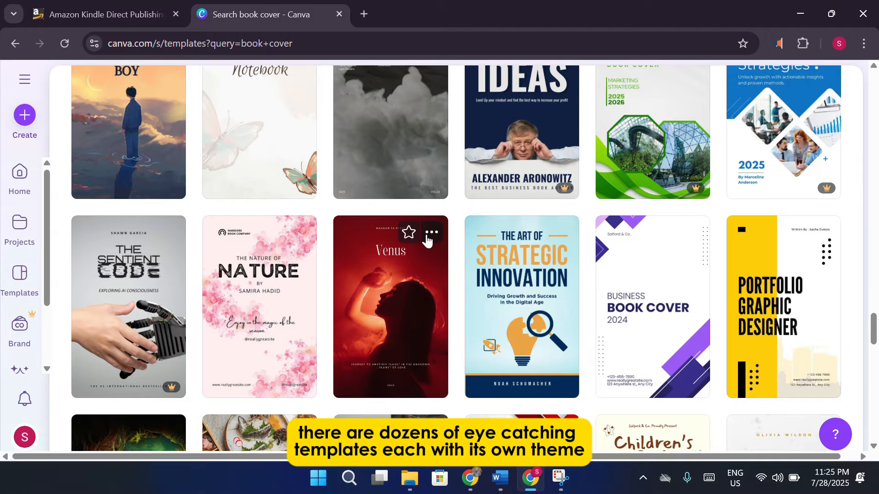
pyautogui.scroll(-4, 427, 239)
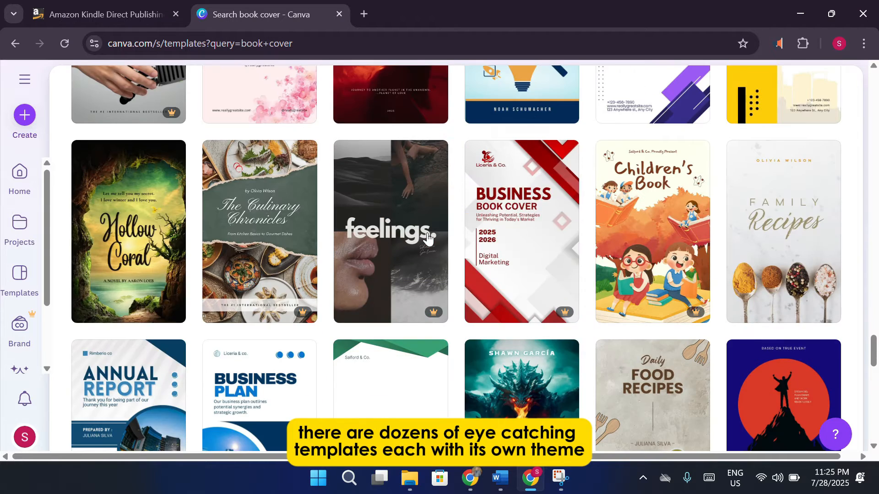
pyautogui.scroll(-3, 428, 238)
pyautogui.scroll(-4, 427, 238)
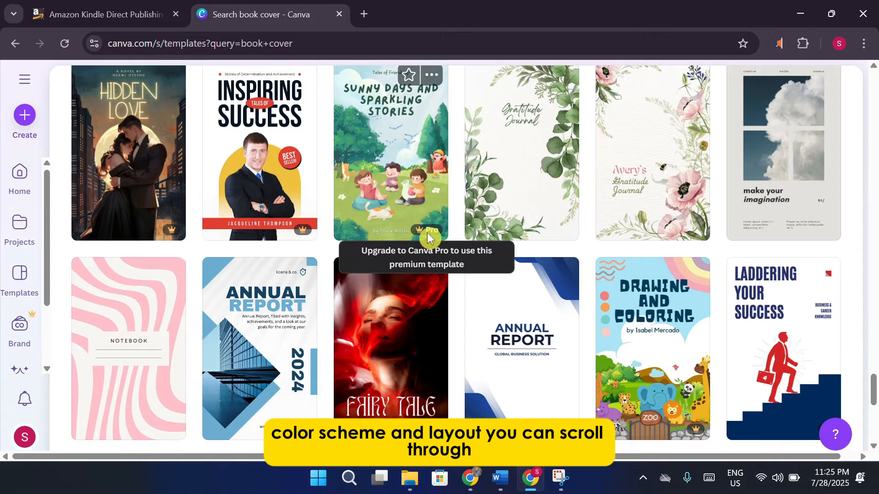
pyautogui.scroll(-2, 428, 237)
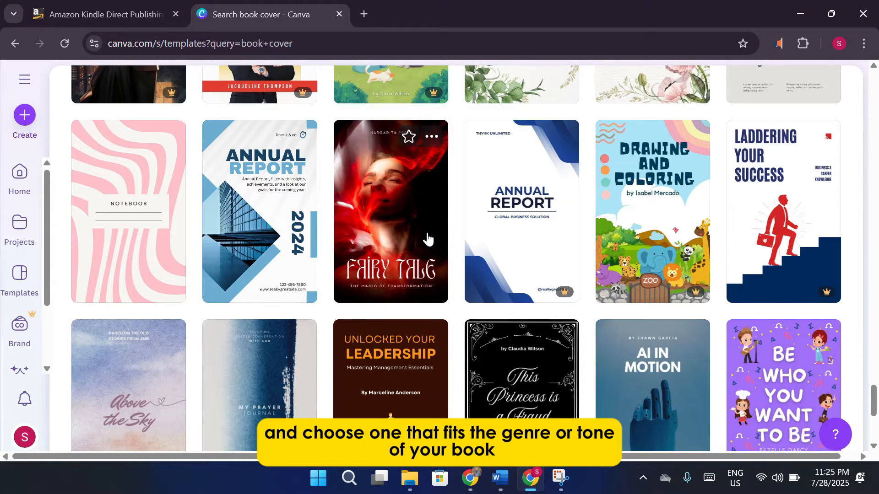
pyautogui.scroll(-2, 428, 238)
pyautogui.scroll(-3, 427, 238)
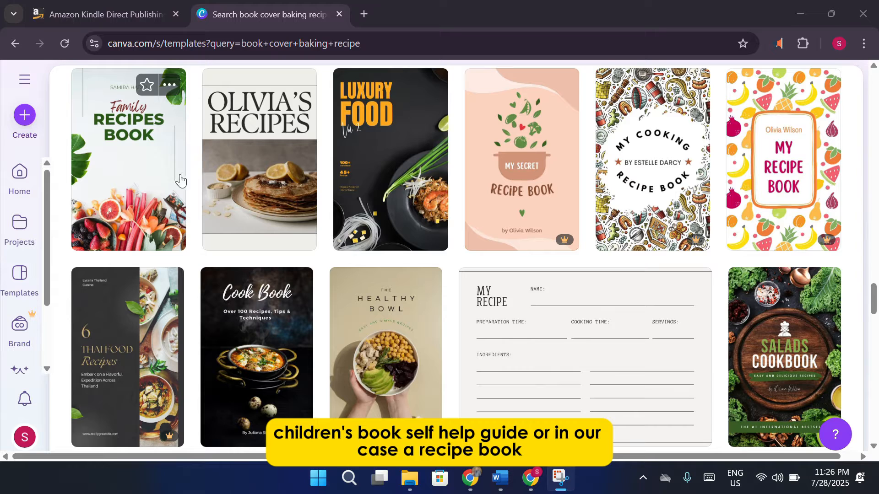
pyautogui.scroll(-1, 197, 187)
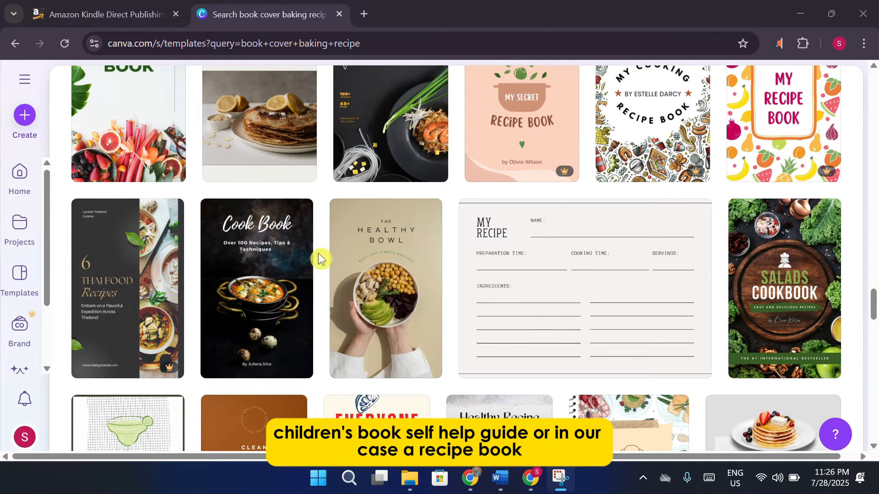
pyautogui.scroll(-1, 347, 259)
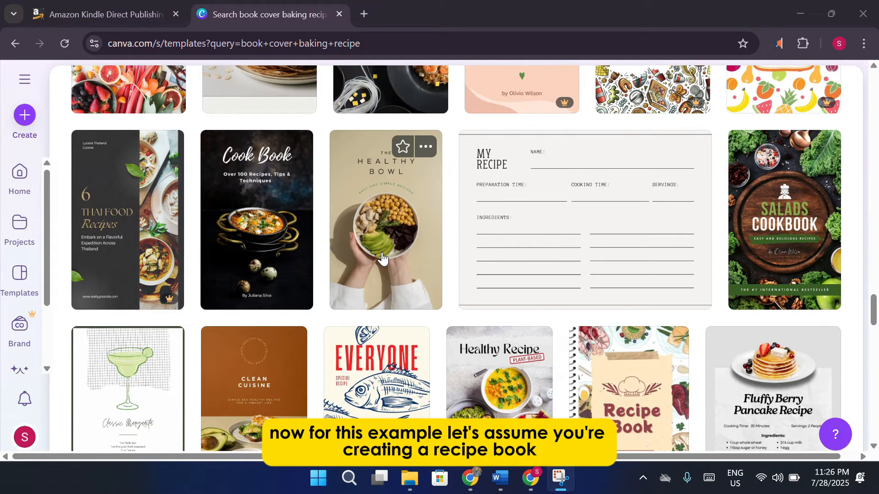
pyautogui.scroll(-1, 392, 259)
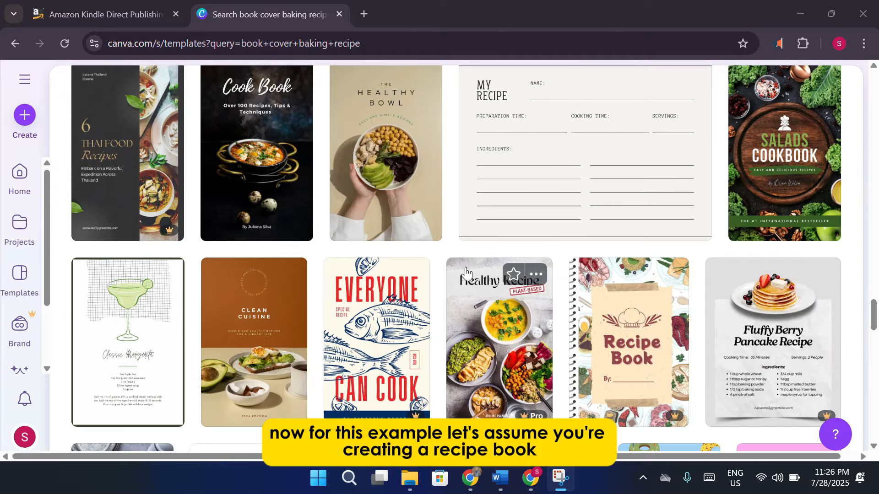
pyautogui.click(634, 326)
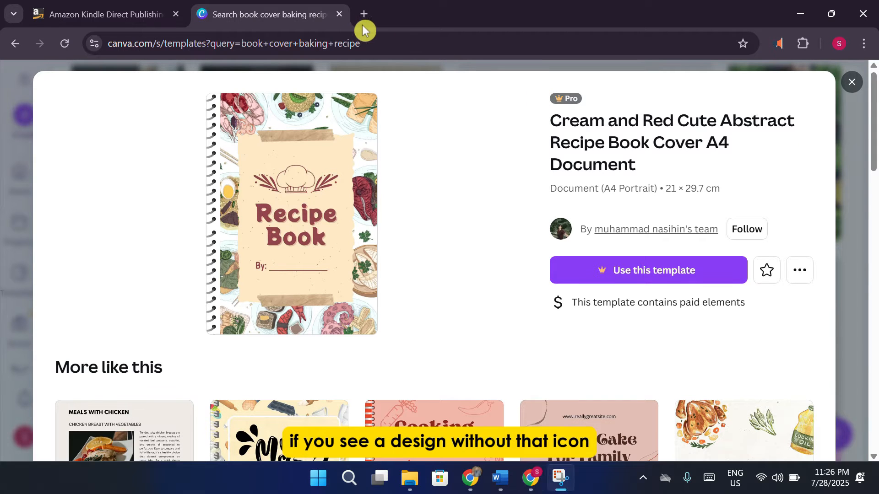
pyautogui.press('Escape')
pyautogui.scroll(2, 657, 183)
pyautogui.scroll(5, 657, 183)
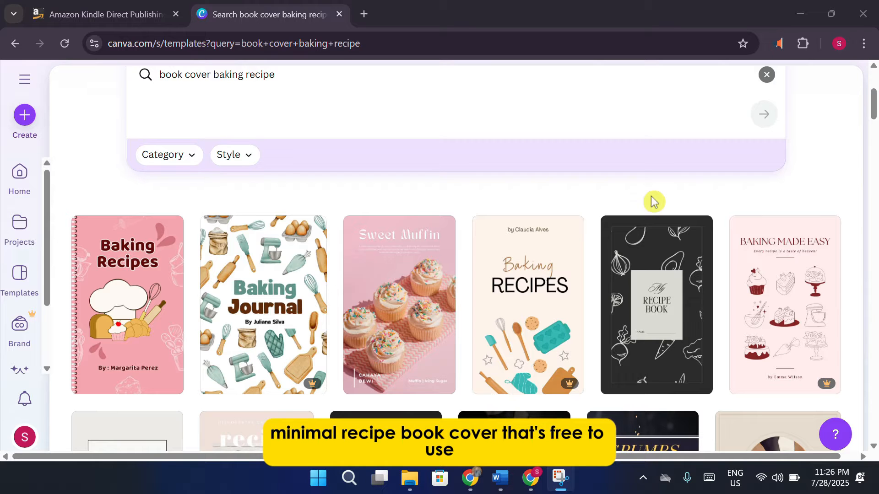
# Preview the Black and Beige Food Pattern Recipe Book Cover and customise it.
pyautogui.scroll(-1, 654, 219)
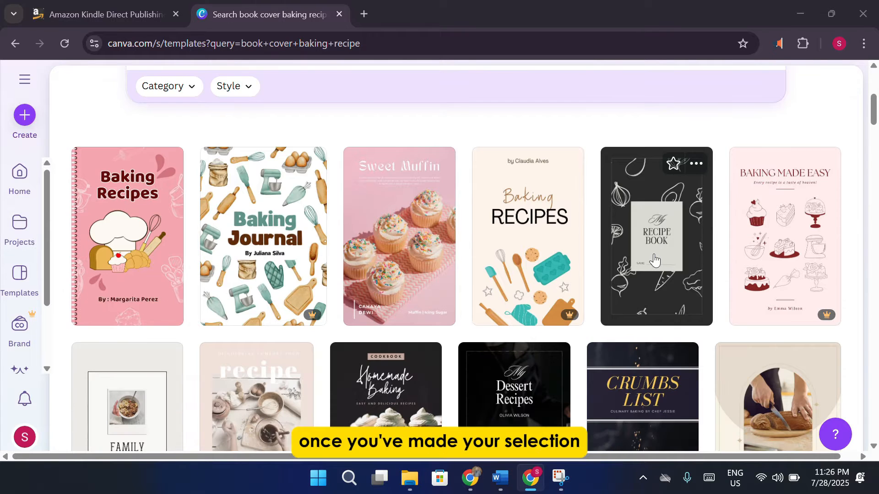
pyautogui.click(654, 254)
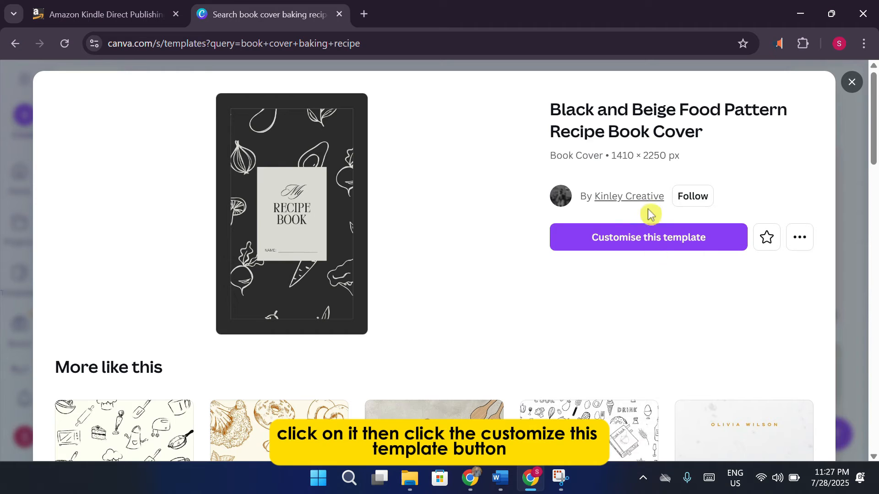
pyautogui.click(656, 239)
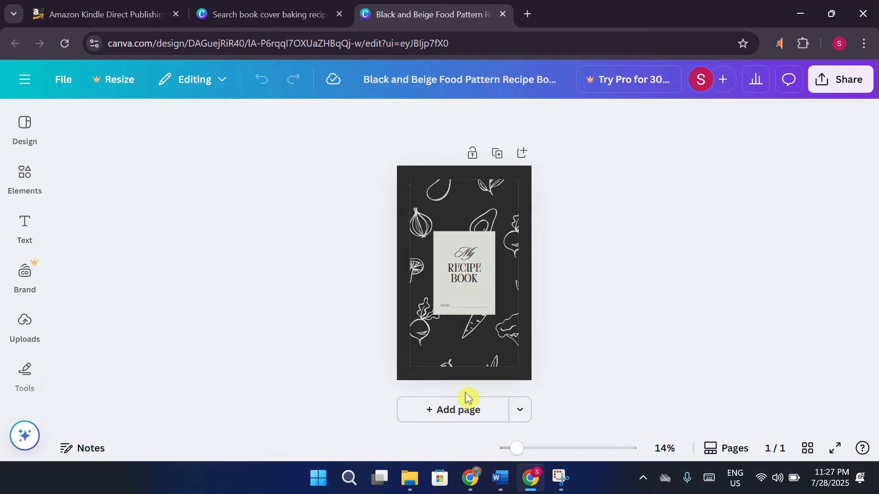
# Add a blank second page and show the eBook template suggestions in the Design panel.
pyautogui.click(440, 415)
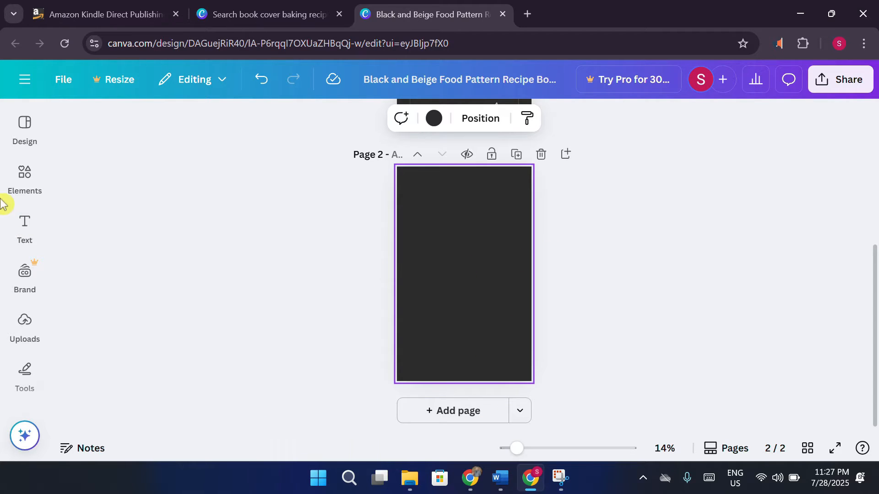
pyautogui.click(25, 127)
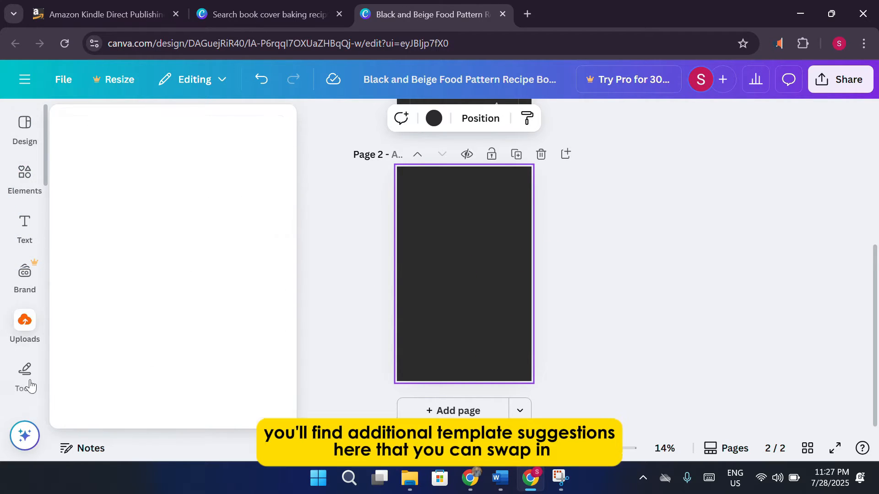
pyautogui.moveTo(29, 374)
pyautogui.click(24, 136)
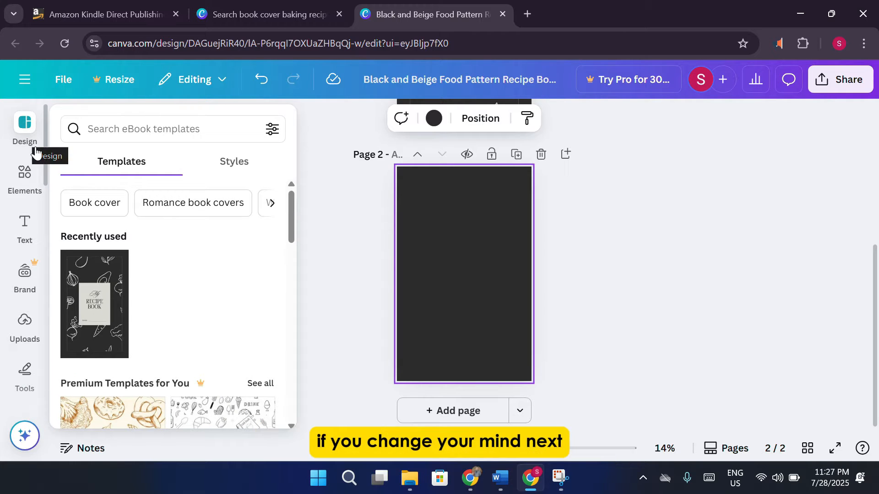
# Browse the eBook suggestions such as Family Recipes, then switch to Elements.
pyautogui.scroll(-3, 208, 278)
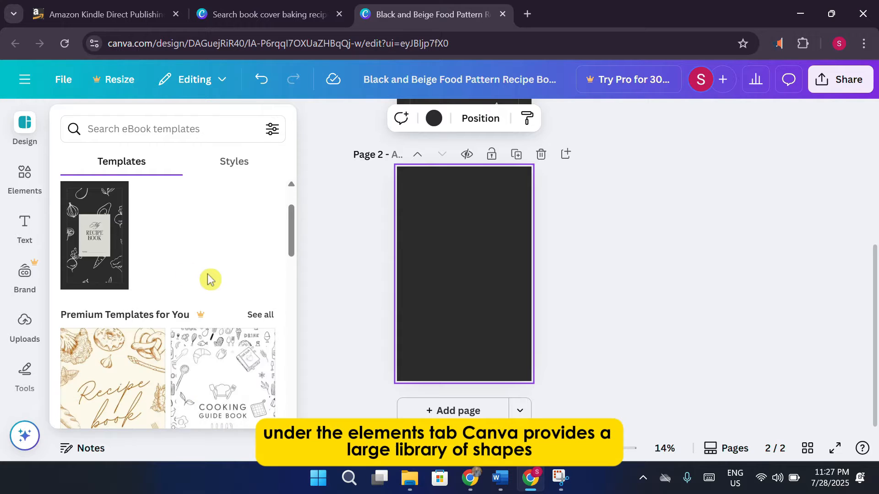
pyautogui.scroll(-2, 208, 278)
pyautogui.scroll(-3, 208, 278)
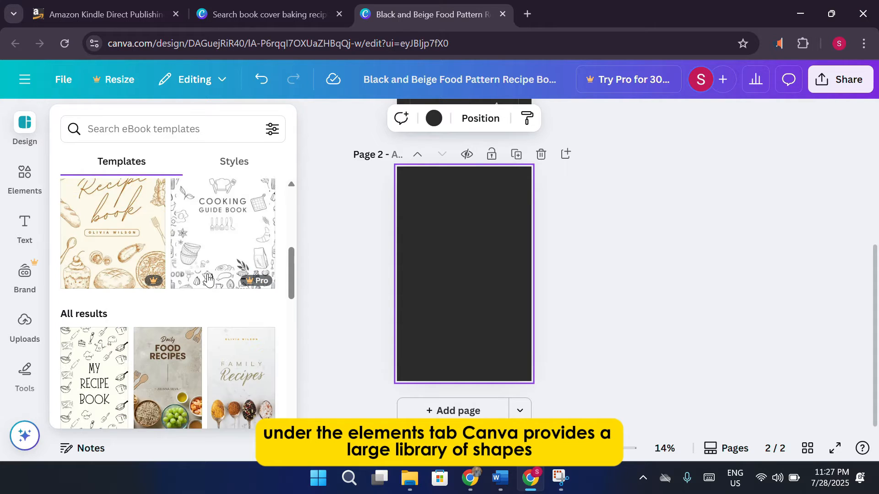
pyautogui.scroll(-2, 208, 278)
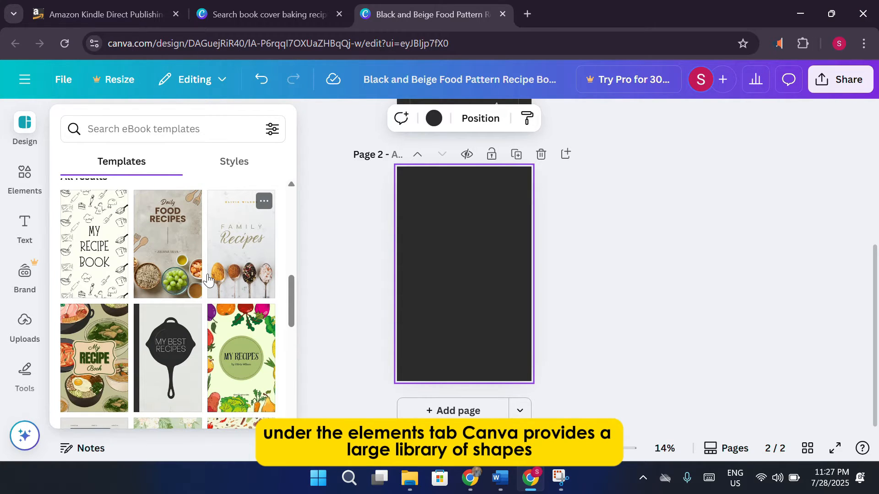
pyautogui.scroll(-2, 208, 278)
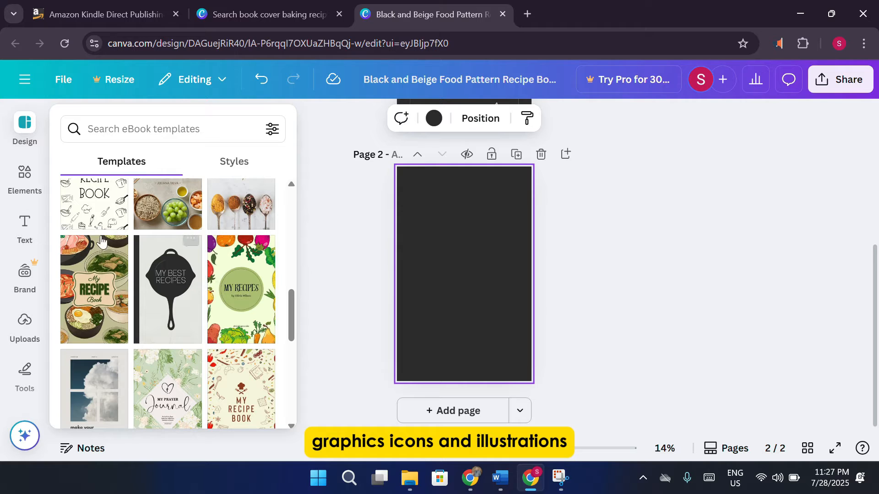
pyautogui.click(29, 179)
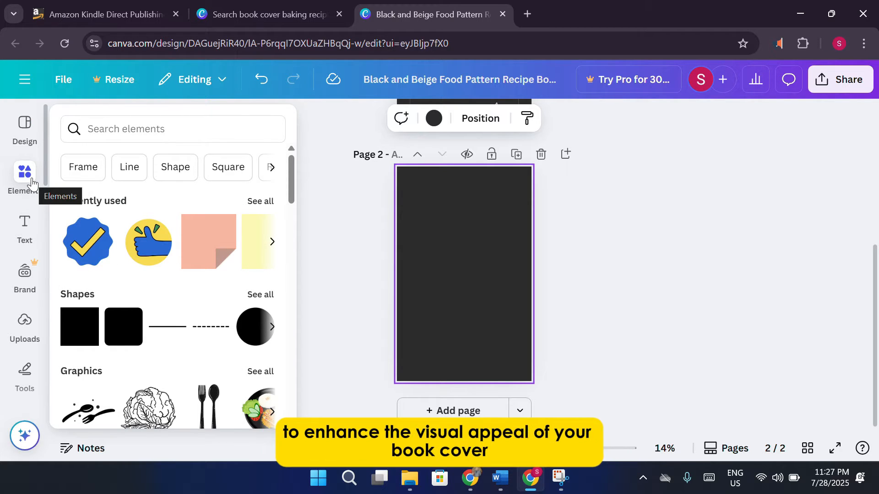
# Show all Graphics and browse the Magic recommendations, Featured, Gradient and Stickers sections.
pyautogui.scroll(-2, 91, 224)
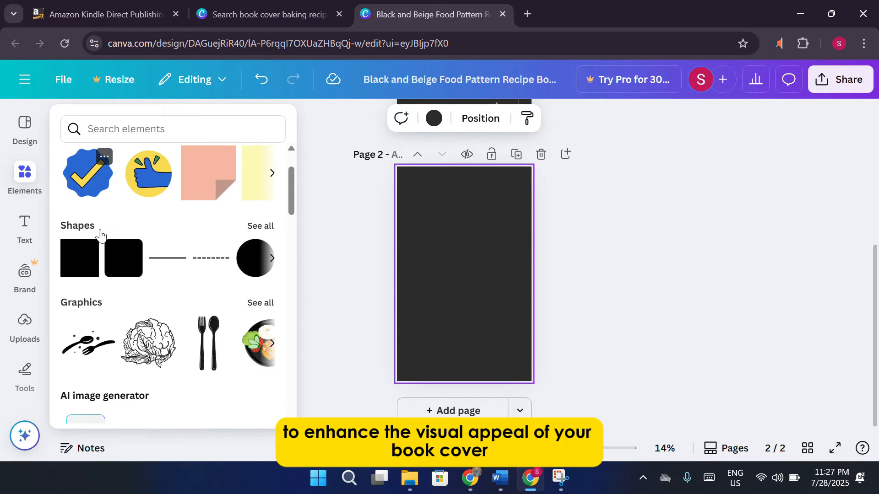
pyautogui.scroll(-2, 100, 235)
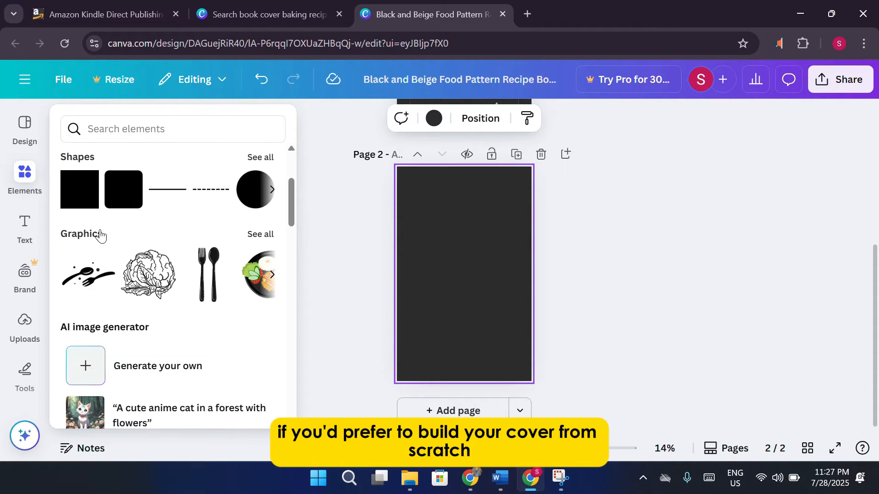
pyautogui.scroll(2, 99, 235)
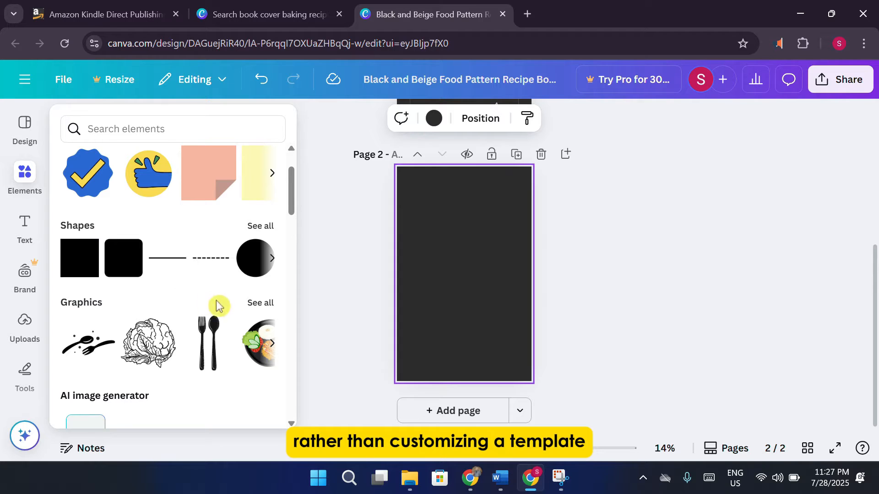
pyautogui.click(251, 314)
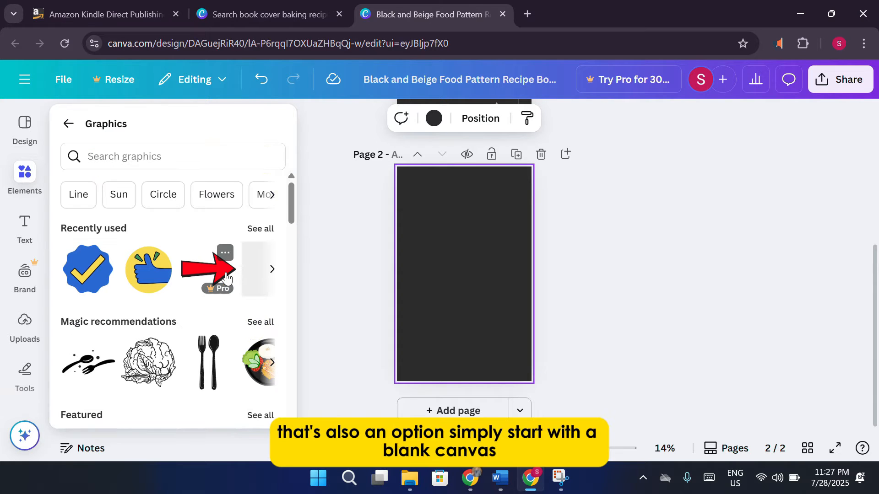
pyautogui.scroll(-2, 226, 277)
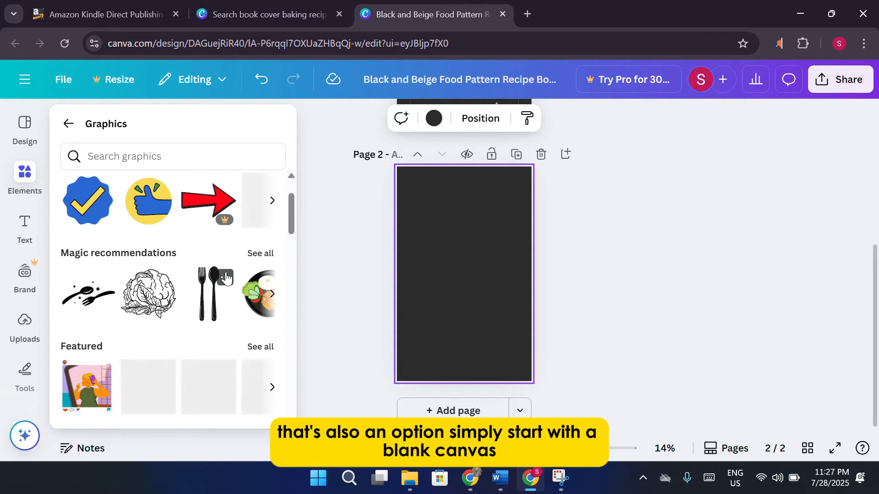
pyautogui.scroll(-2, 226, 277)
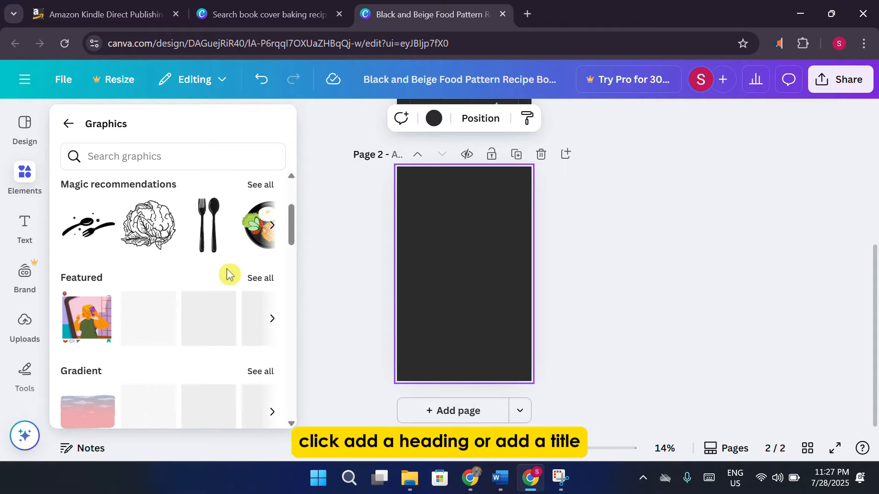
pyautogui.scroll(-3, 192, 269)
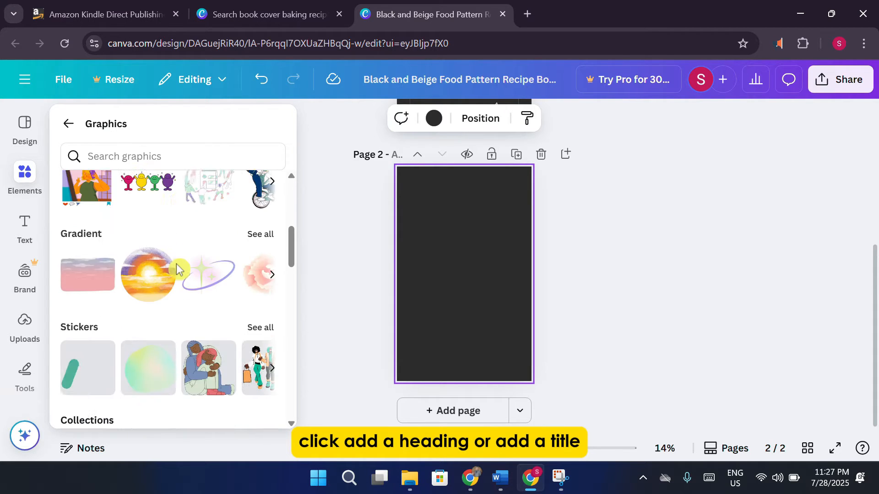
pyautogui.scroll(5, 186, 267)
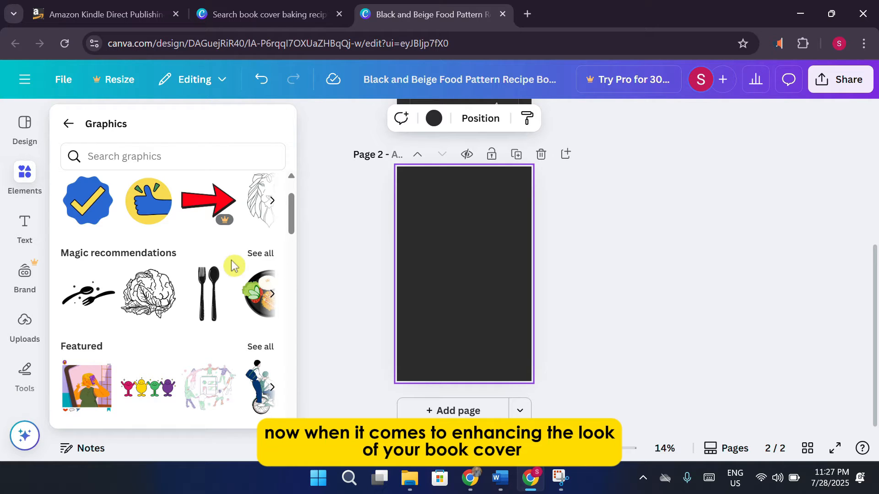
# Expand Magic recommendations to view food illustrations like cutlery, cauliflower and noodles.
pyautogui.click(261, 253)
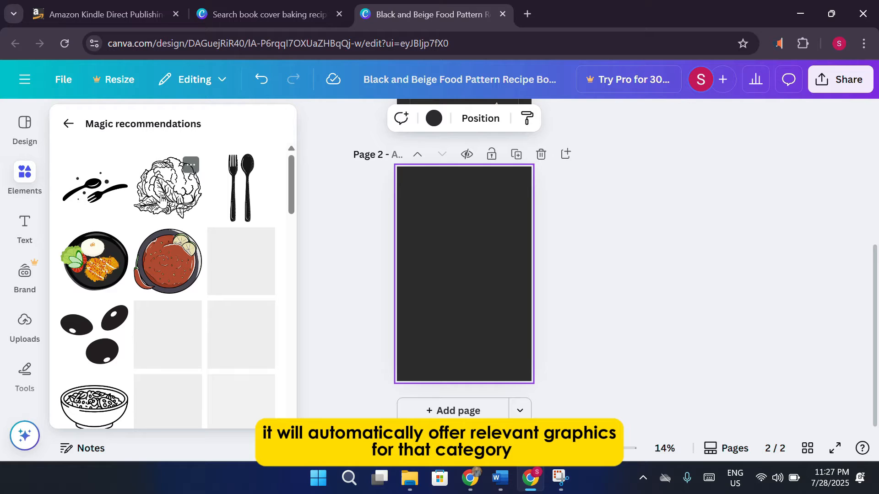
pyautogui.scroll(-3, 185, 219)
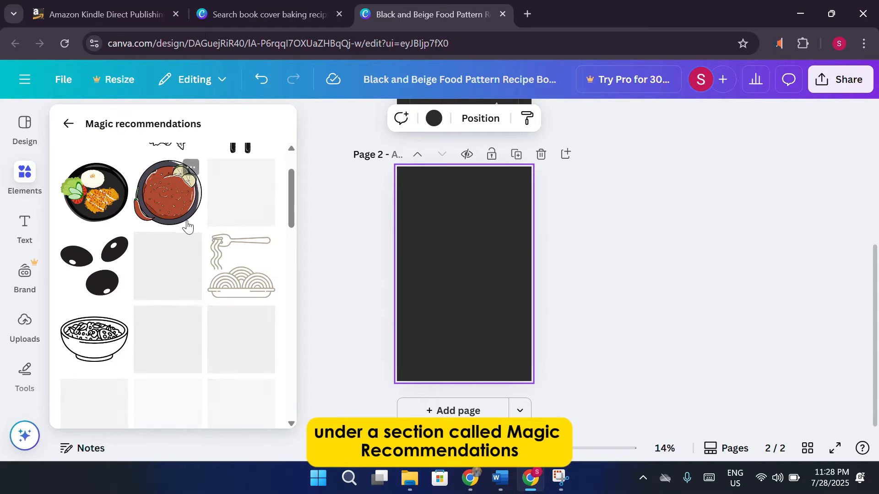
pyautogui.scroll(3, 183, 247)
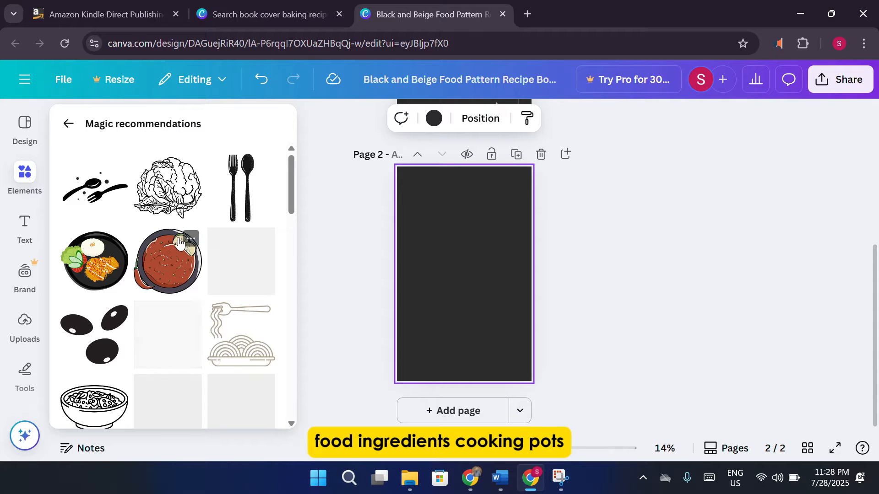
# Place the cauliflower illustration on page 2, enlarge it across the page, and recolour its lines light grey.
pyautogui.moveTo(194, 194); pyautogui.dragTo(463, 269)
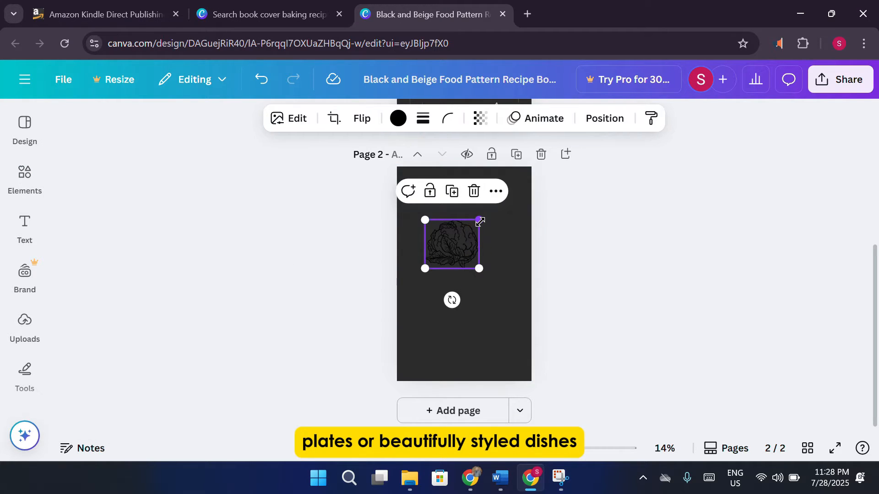
pyautogui.moveTo(478, 221); pyautogui.dragTo(543, 162)
pyautogui.moveTo(431, 270); pyautogui.dragTo(331, 353)
pyautogui.moveTo(461, 280)
pyautogui.mouseDown()
pyautogui.moveTo(472, 304)
pyautogui.moveTo(475, 289)
pyautogui.mouseUp()
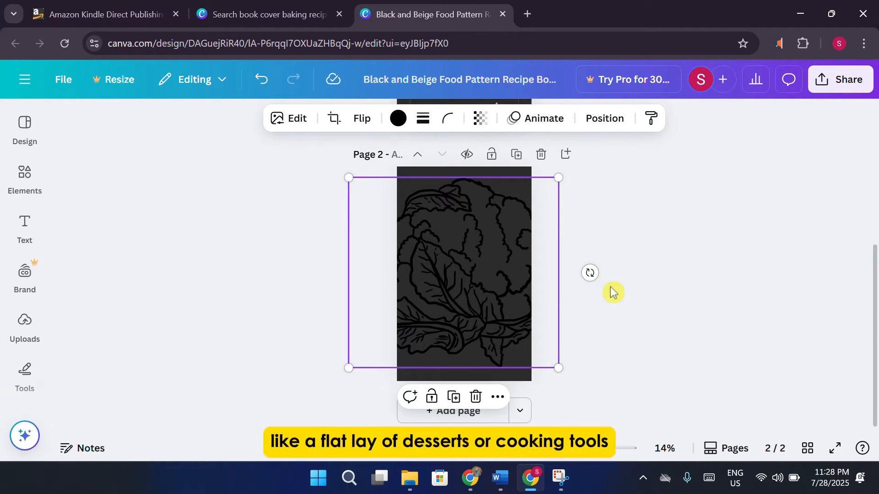
pyautogui.click(398, 118)
pyautogui.click(176, 265)
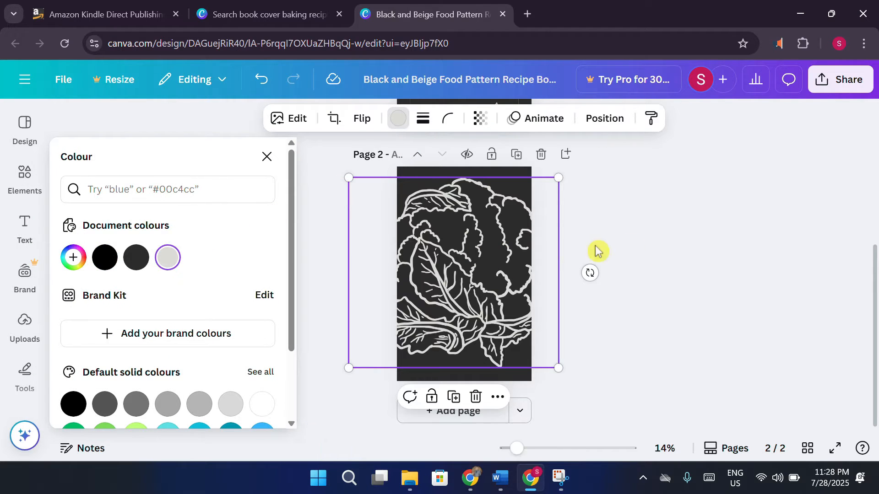
pyautogui.press('Escape')
pyautogui.click(681, 238)
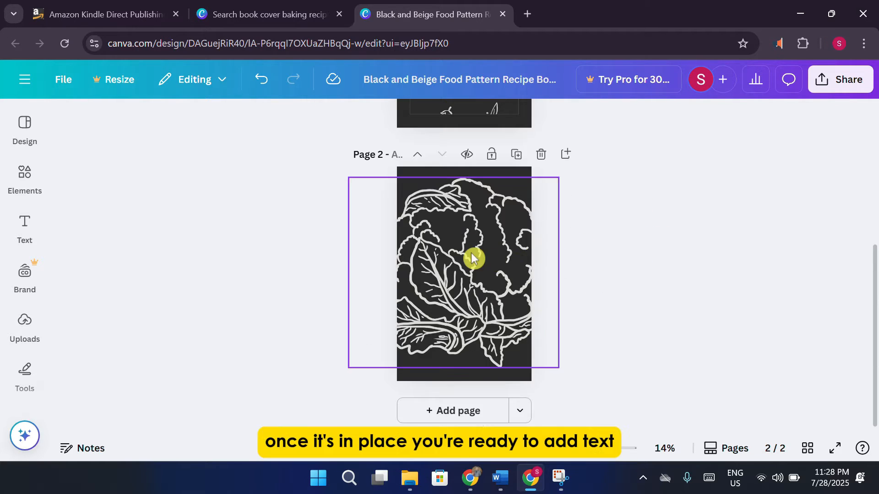
# Shrink the cauliflower and move it into the cover's upper half.
pyautogui.click(472, 258)
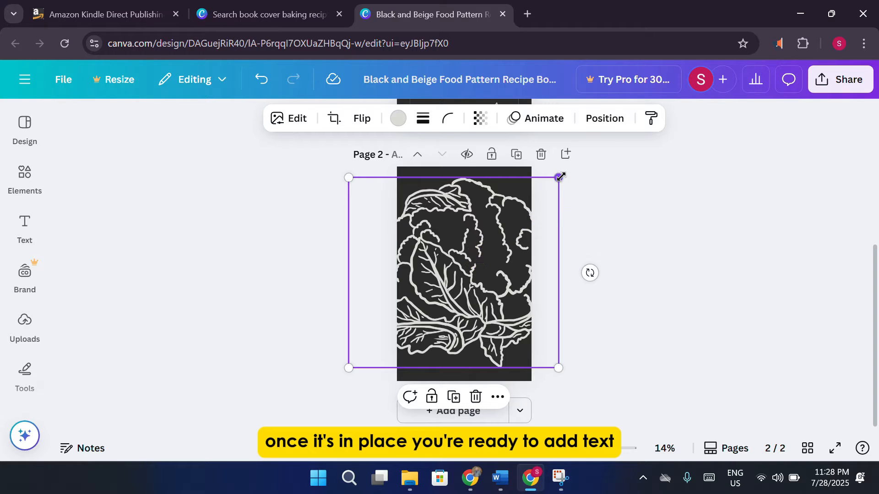
pyautogui.moveTo(558, 177); pyautogui.dragTo(504, 227)
pyautogui.moveTo(460, 275); pyautogui.dragTo(496, 236)
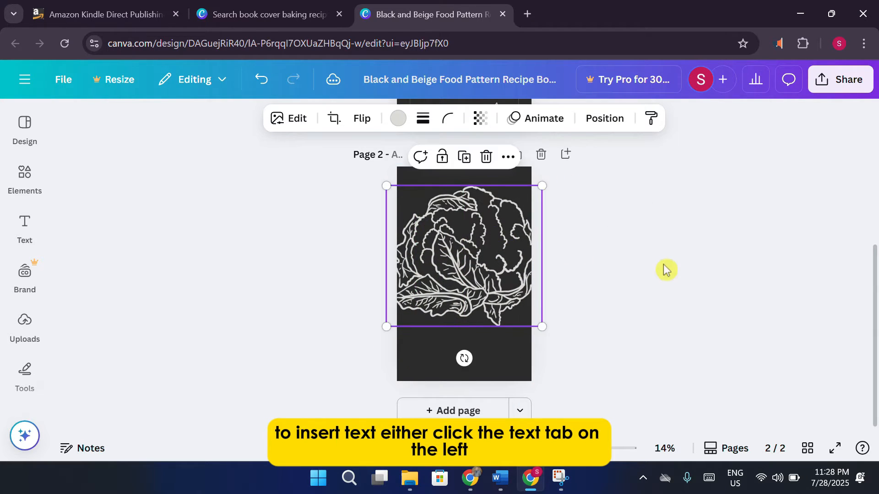
pyautogui.click(666, 270)
# Add a grey text box on page 2 holding the recipe title.
pyautogui.click(32, 233)
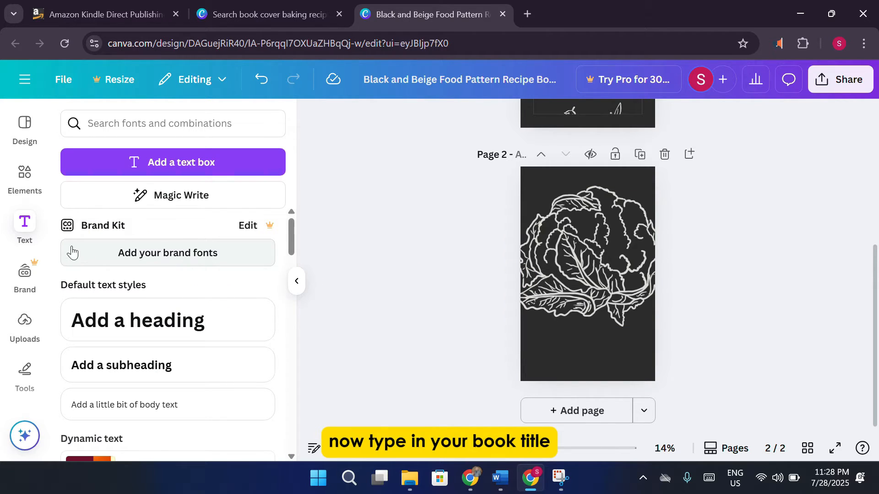
pyautogui.click(180, 167)
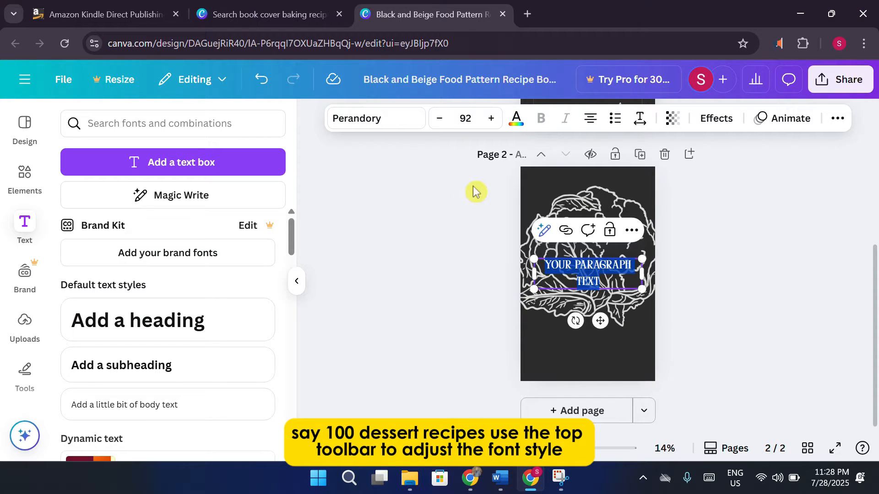
pyautogui.scroll(-5, 206, 256)
pyautogui.scroll(5, 210, 332)
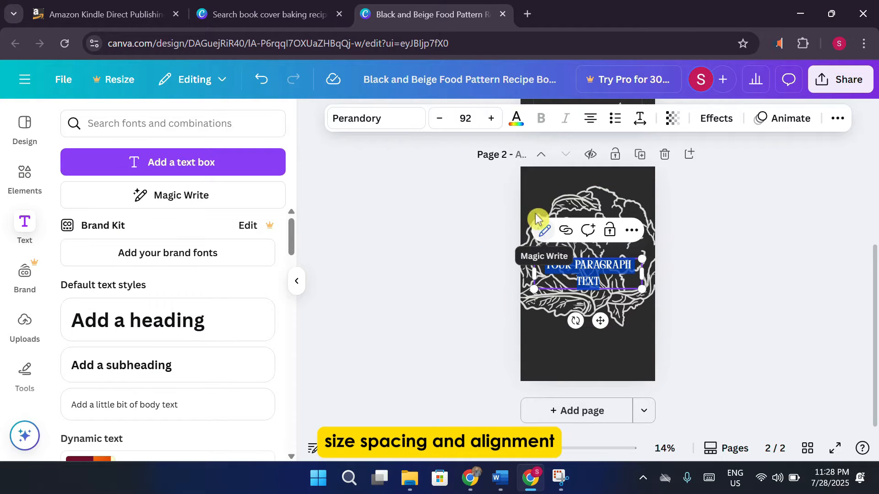
pyautogui.click(516, 118)
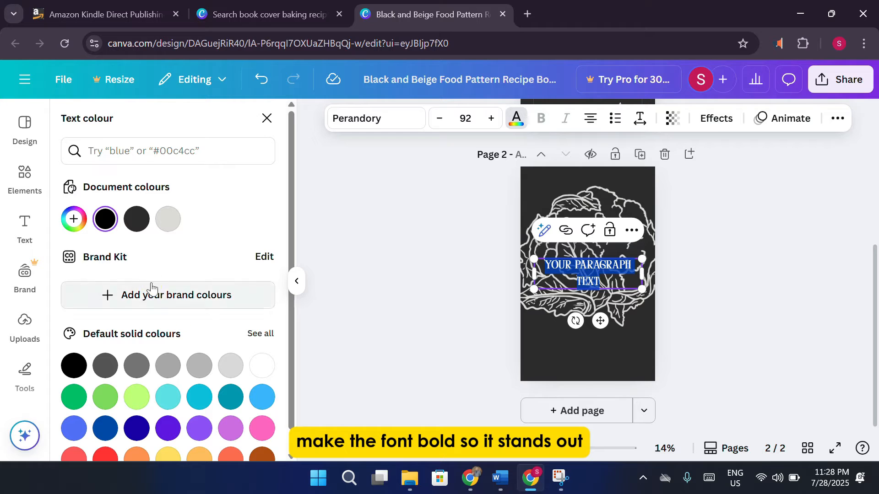
pyautogui.scroll(-1, 183, 362)
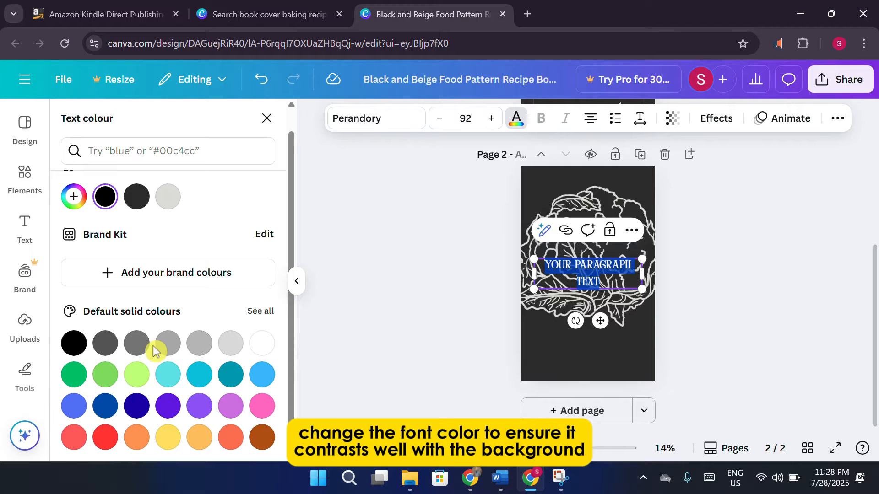
pyautogui.click(137, 344)
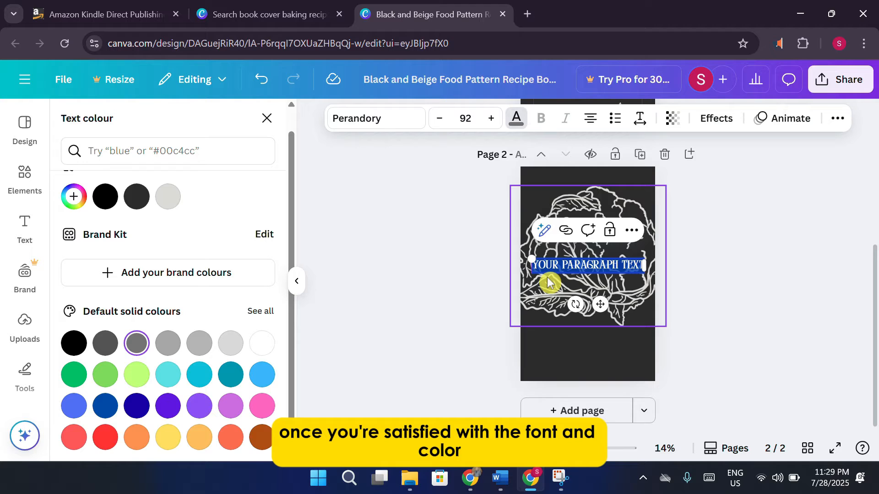
pyautogui.write('FOOD DISH')
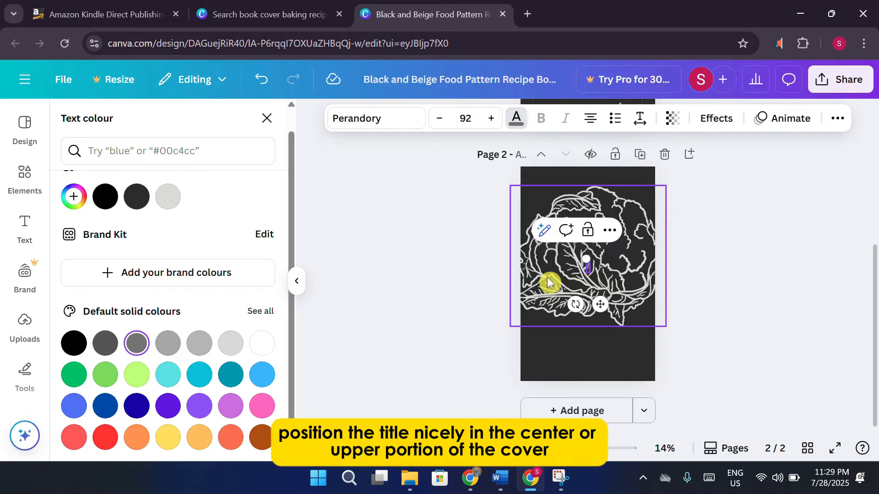
pyautogui.write('T RECIPES')
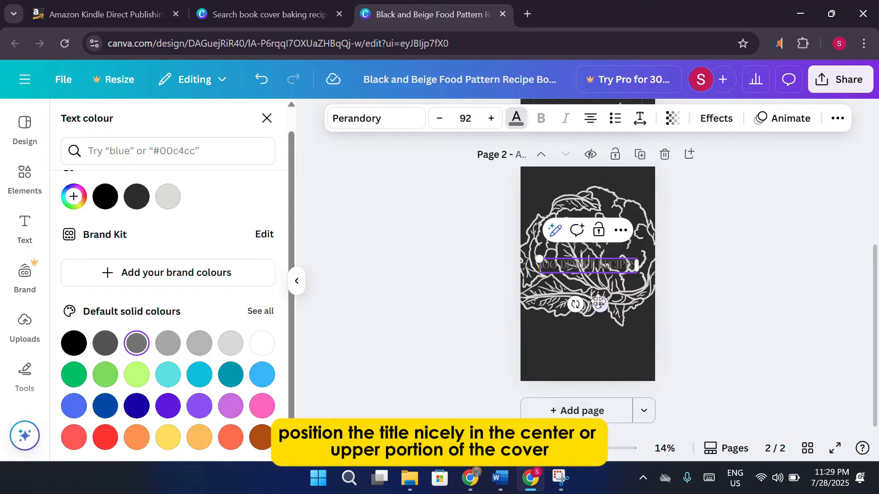
# Move the '100 DESERT RECIPES' title to the bottom beneath the cauliflower and enlarge it.
pyautogui.moveTo(598, 302); pyautogui.dragTo(603, 380)
pyautogui.click(700, 322)
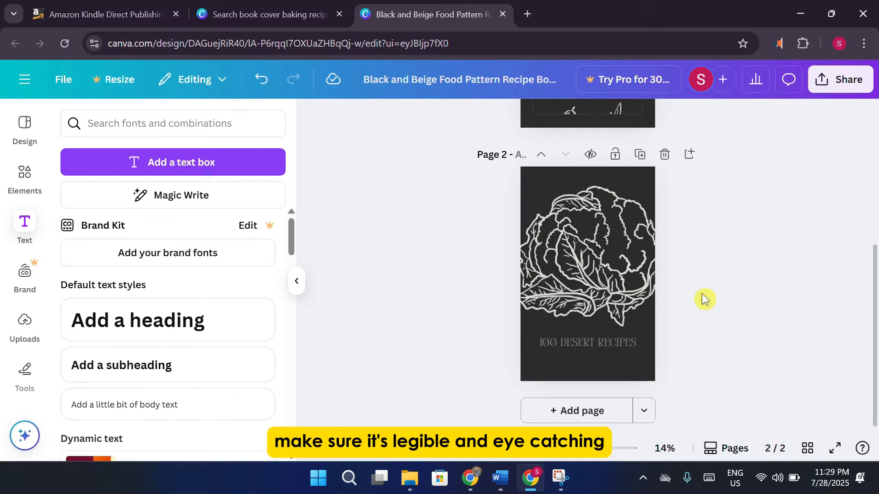
pyautogui.click(611, 346)
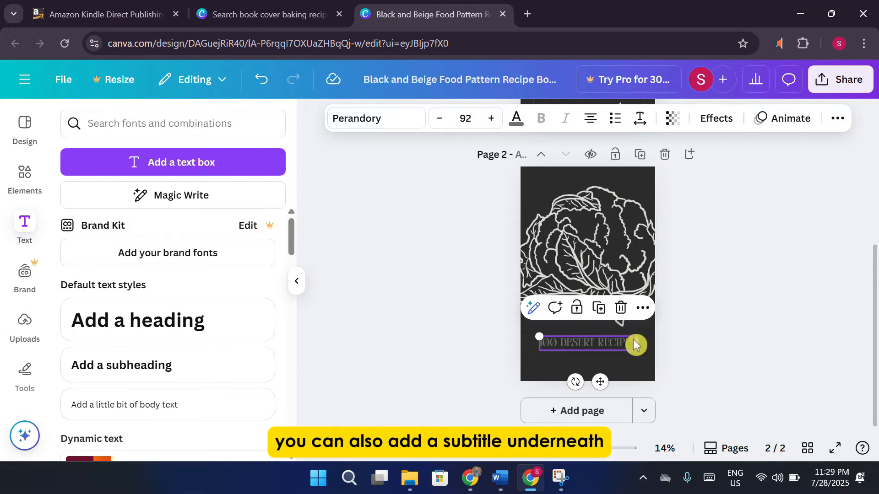
pyautogui.moveTo(636, 336); pyautogui.dragTo(621, 349)
pyautogui.click(716, 314)
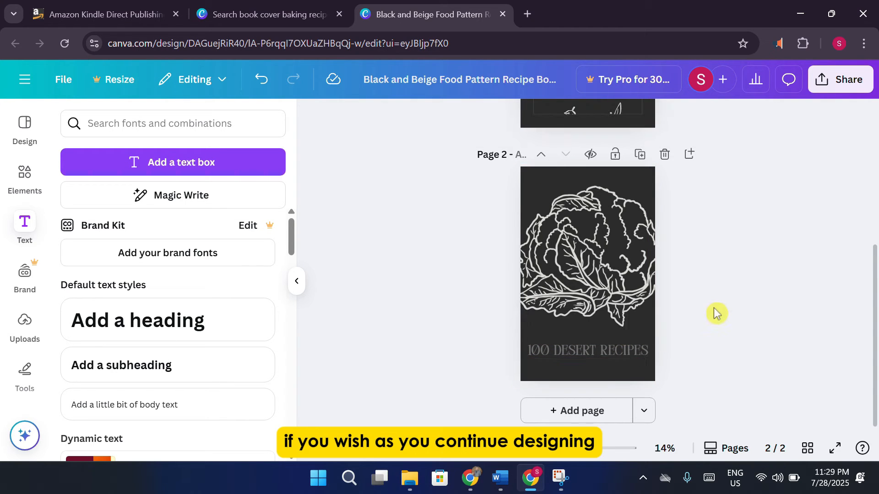
# Return to page 1 and show the Magic recommendations food graphics in the Elements panel.
pyautogui.scroll(5, 716, 314)
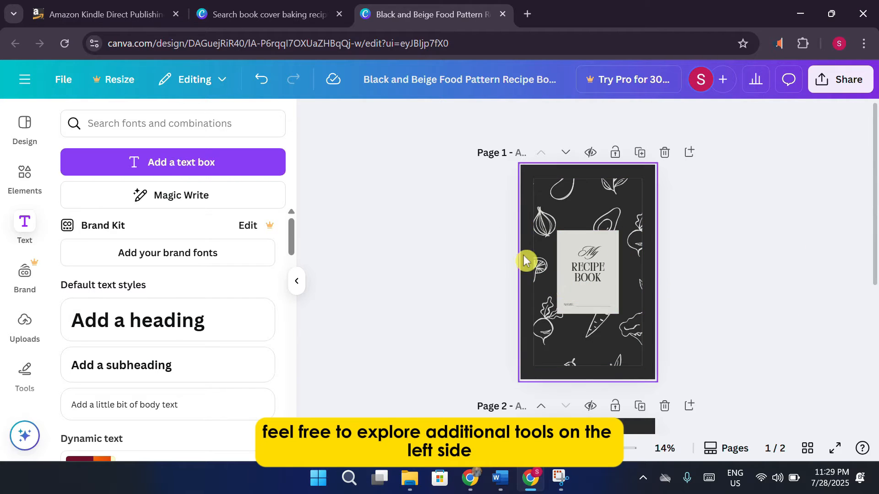
pyautogui.click(28, 187)
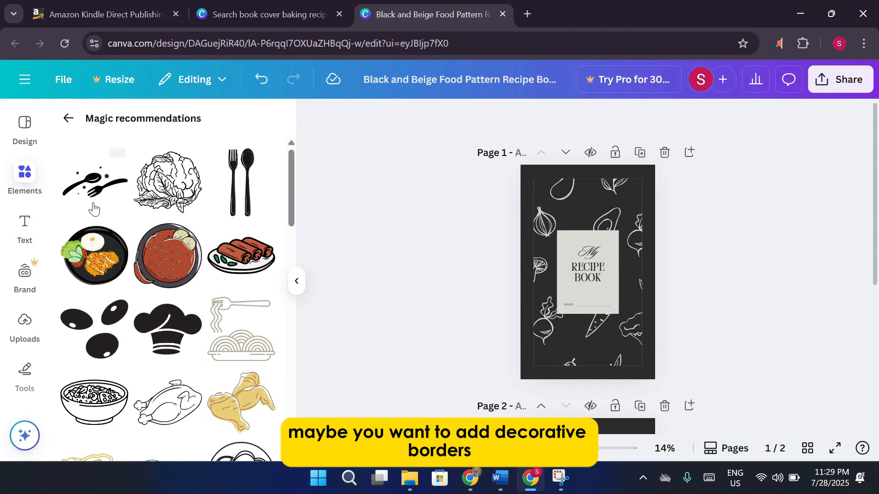
pyautogui.scroll(-10, 224, 262)
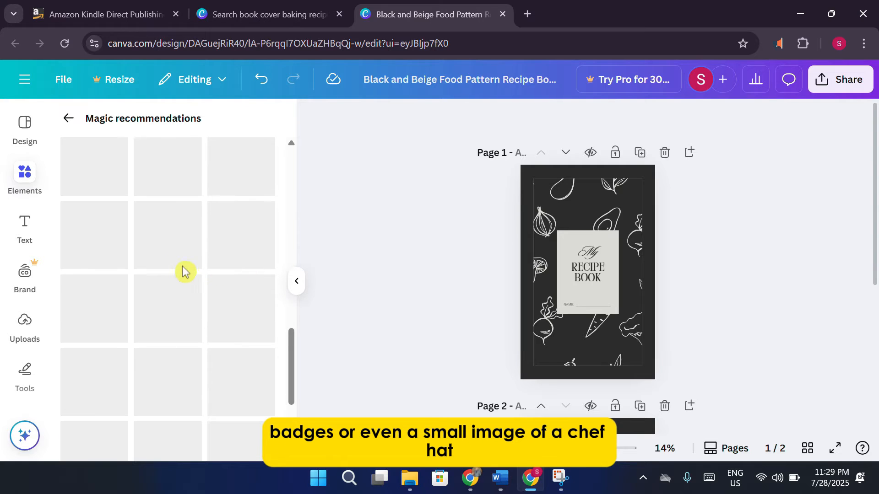
pyautogui.scroll(10, 215, 252)
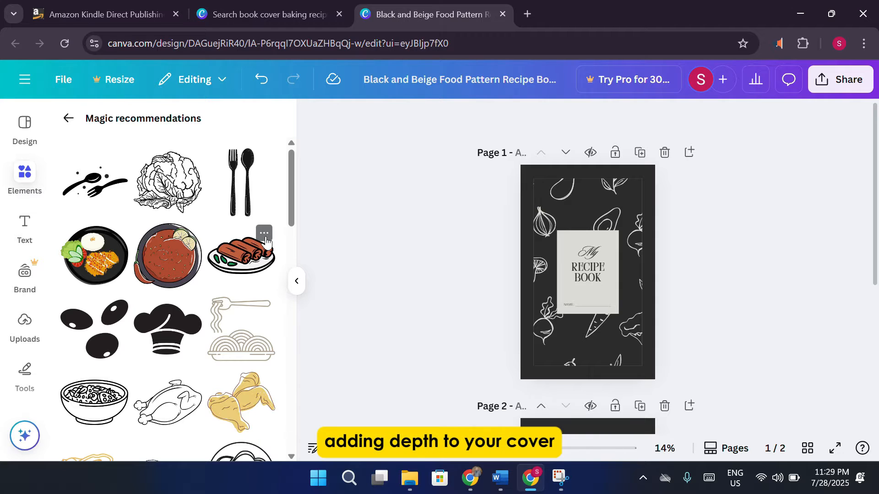
# Select all the RECIPE BOOK text on page 1, browse its colour options, and display its effect styles.
pyautogui.click(587, 270)
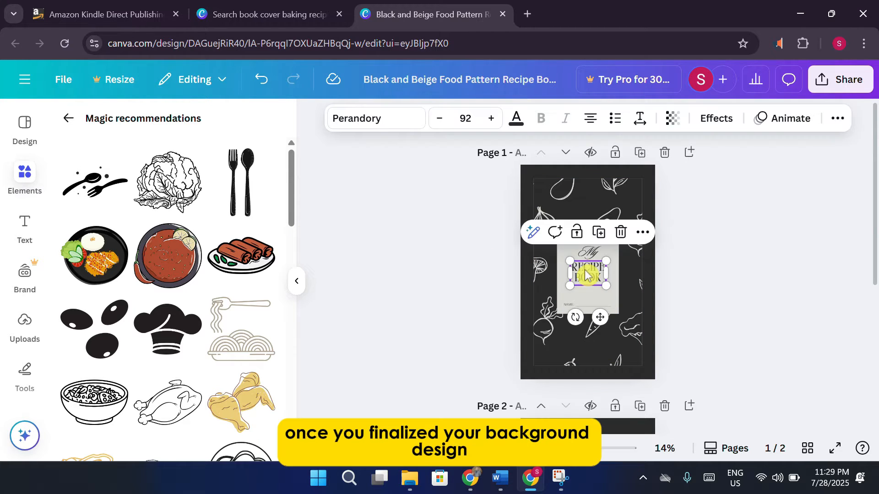
pyautogui.click(587, 270)
pyautogui.click(517, 118)
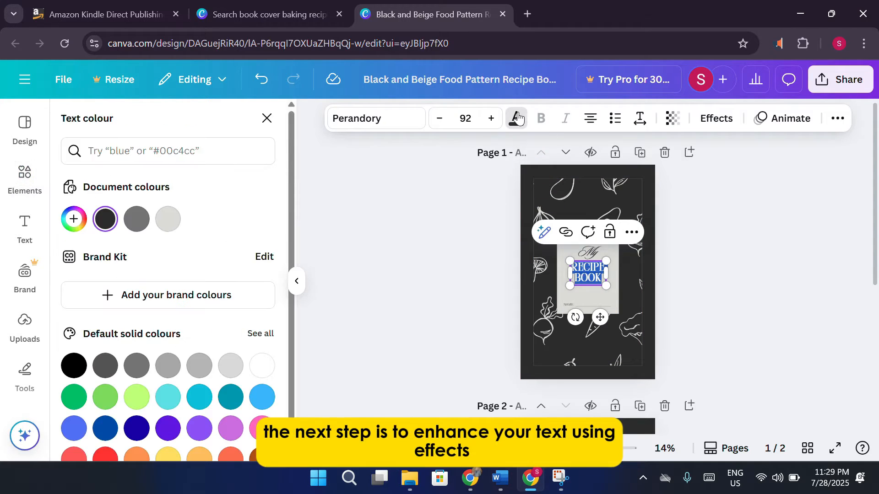
pyautogui.scroll(-1, 182, 274)
pyautogui.scroll(1, 170, 323)
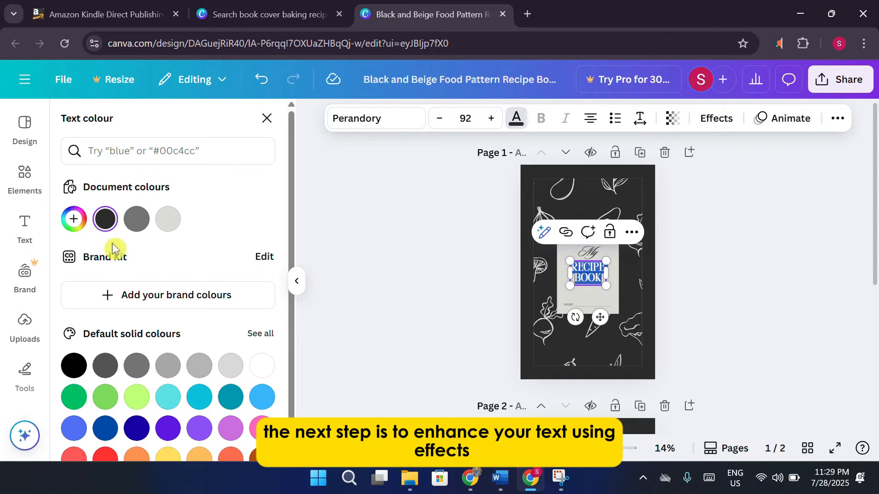
pyautogui.scroll(-1, 172, 295)
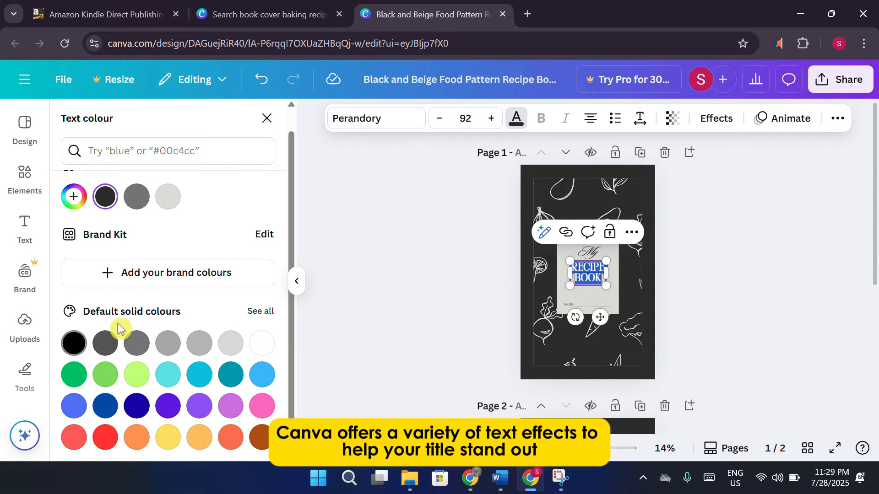
pyautogui.scroll(1, 114, 332)
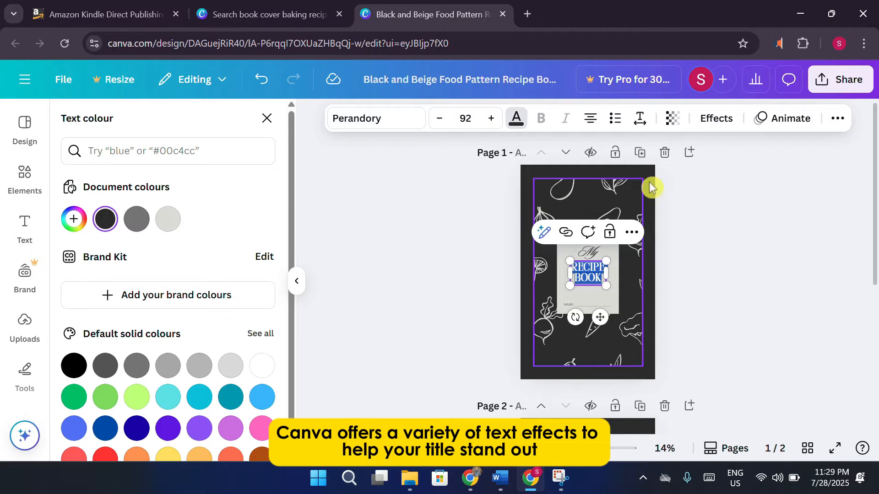
pyautogui.click(729, 127)
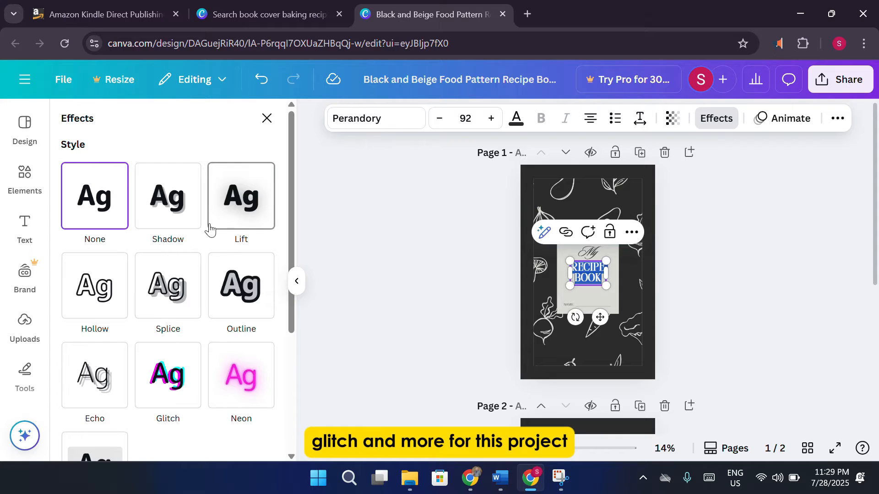
# Apply a Shadow effect with blur 56 to the RECIPE BOOK title, then deselect it.
pyautogui.click(187, 221)
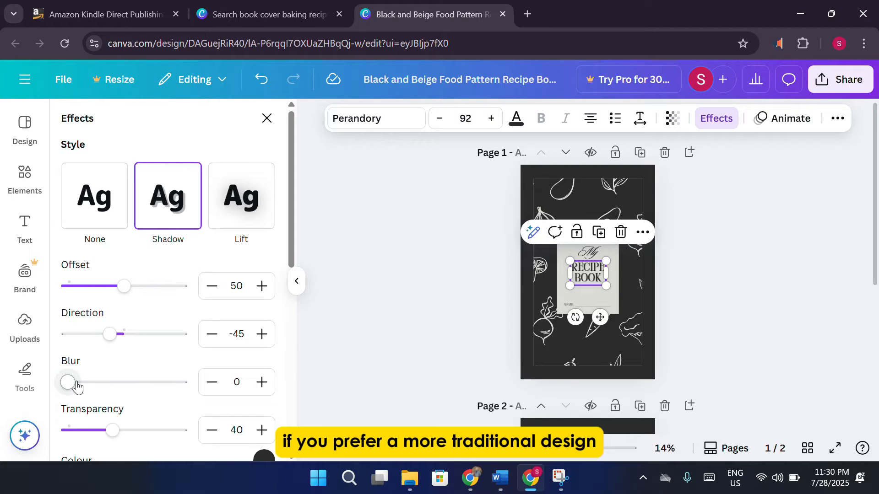
pyautogui.moveTo(76, 386); pyautogui.dragTo(132, 384)
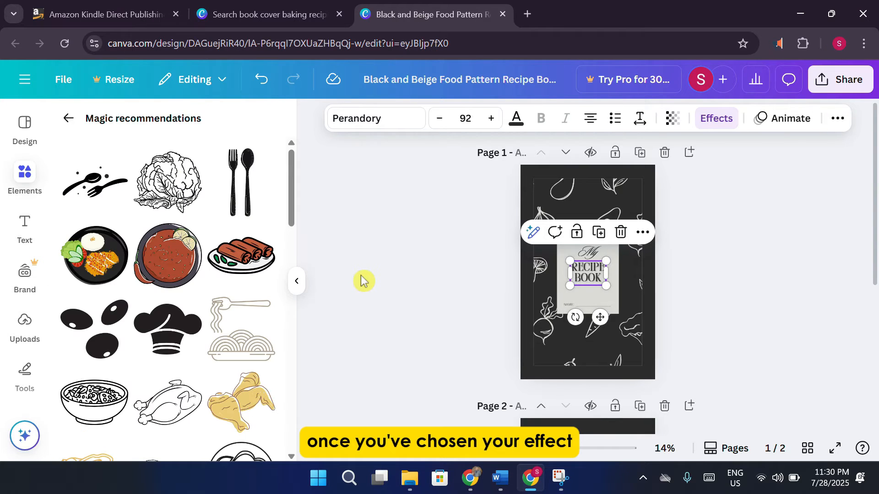
pyautogui.click(430, 251)
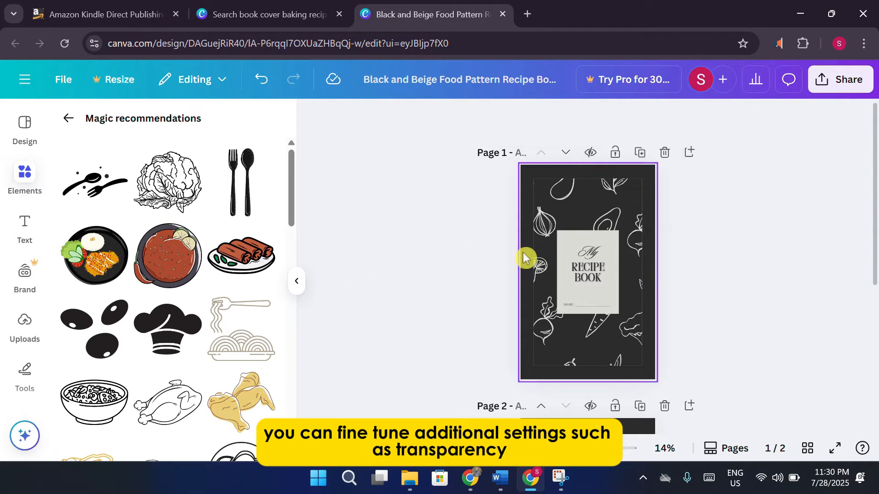
pyautogui.scroll(-4, 810, 238)
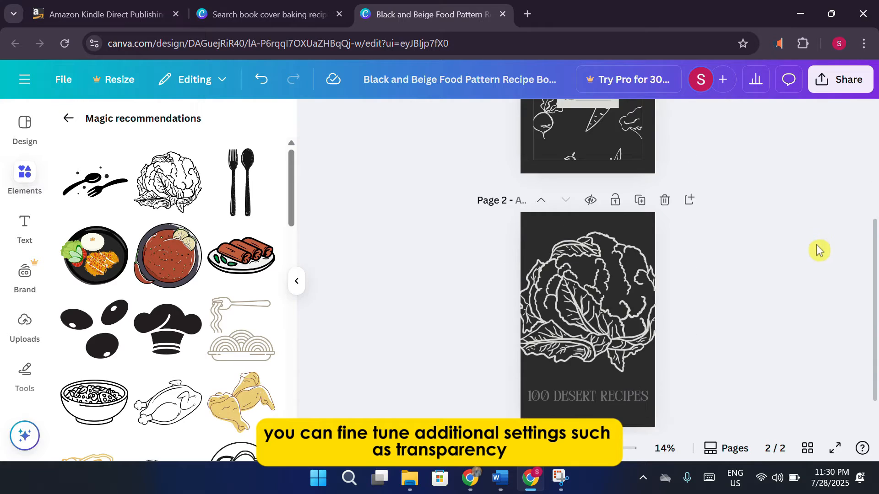
pyautogui.scroll(-1, 803, 260)
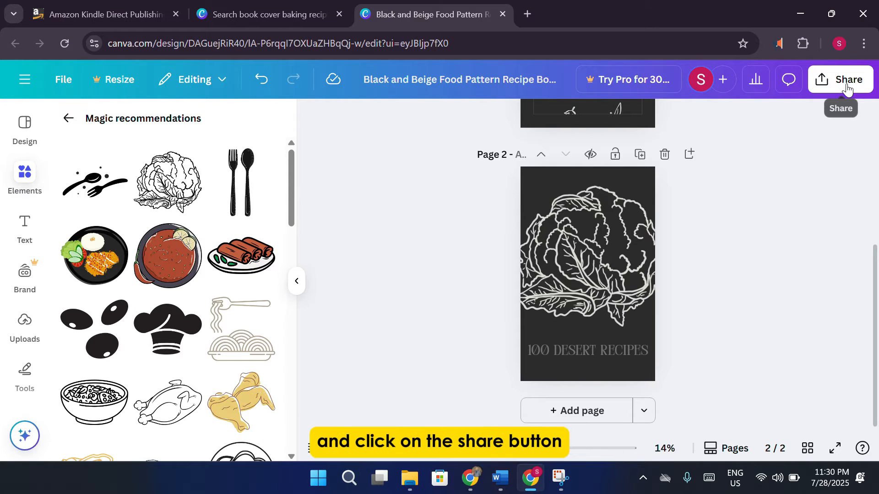
# Download pages 1–2 of the recipe book design as a PDF Standard file.
pyautogui.click(847, 90)
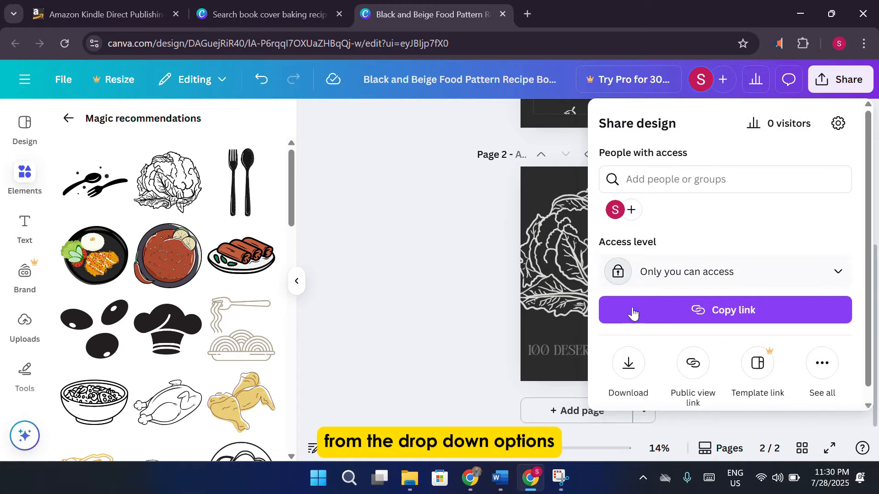
pyautogui.click(628, 363)
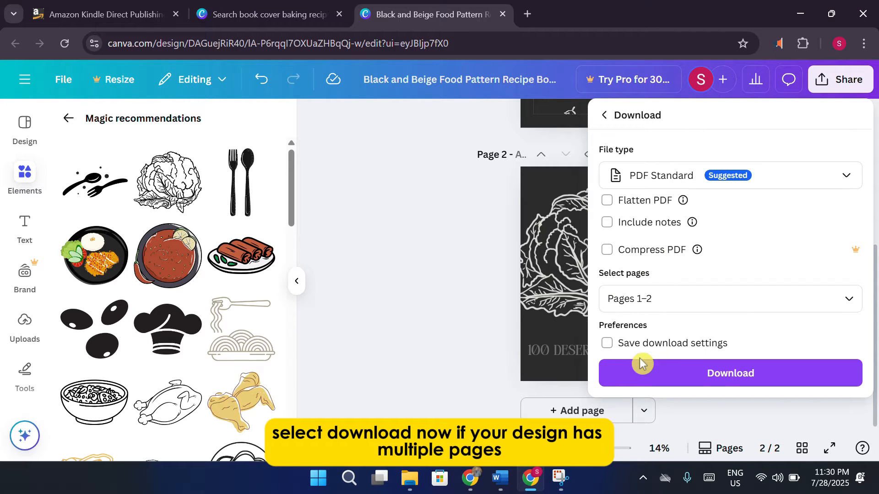
pyautogui.click(712, 297)
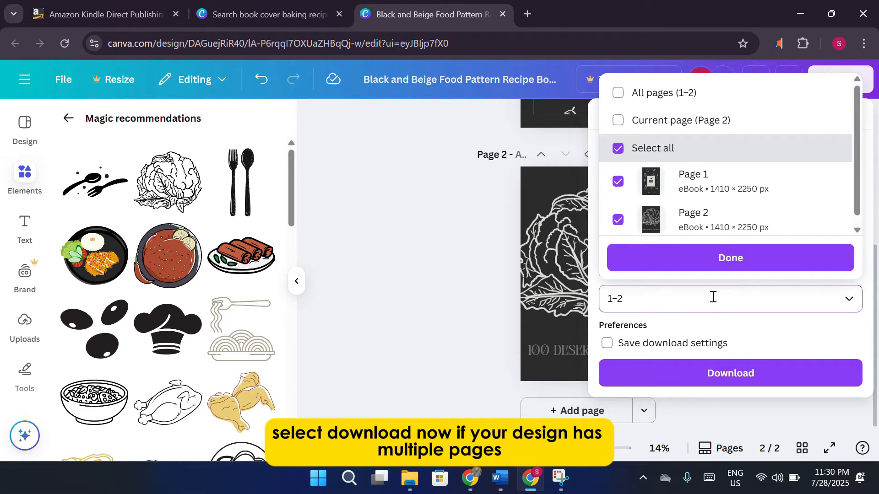
pyautogui.click(510, 281)
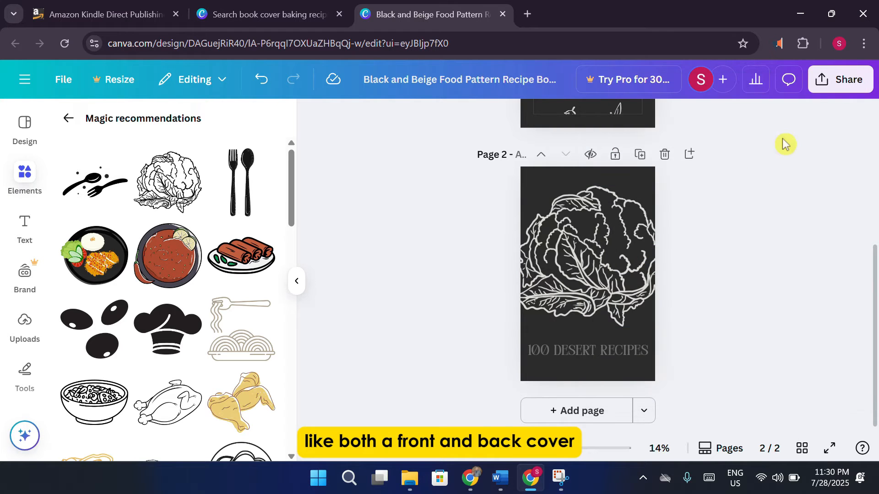
pyautogui.click(819, 85)
pyautogui.click(628, 365)
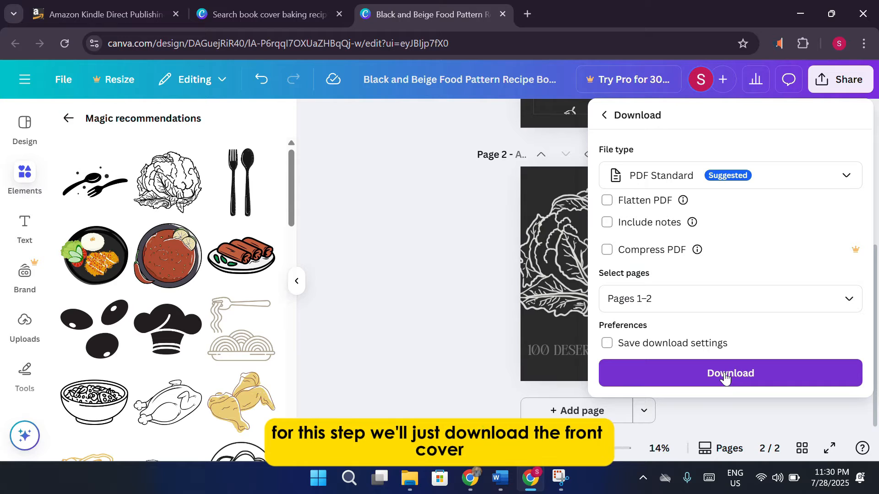
pyautogui.click(725, 377)
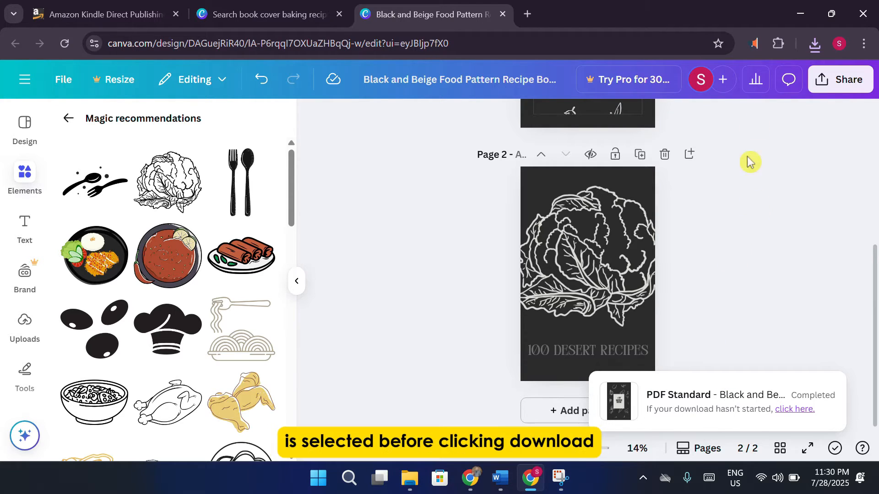
pyautogui.click(822, 78)
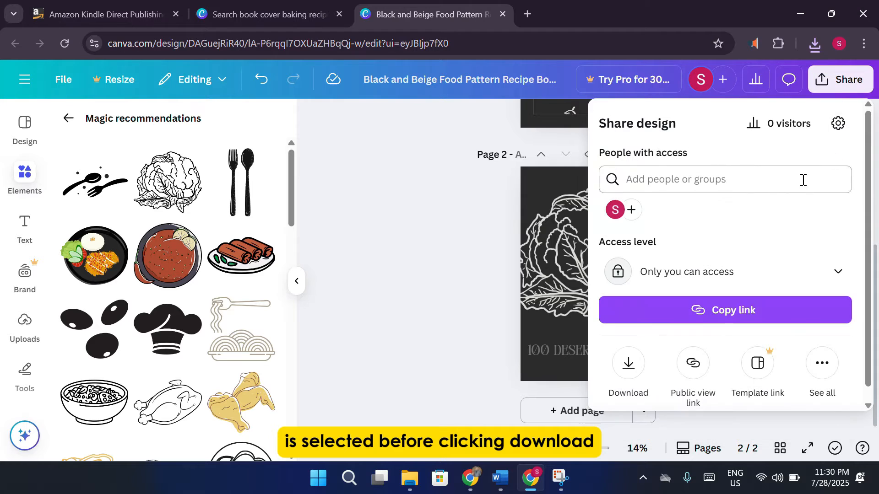
# Change the download file type to PNG and download both pages.
pyautogui.click(628, 362)
pyautogui.click(731, 184)
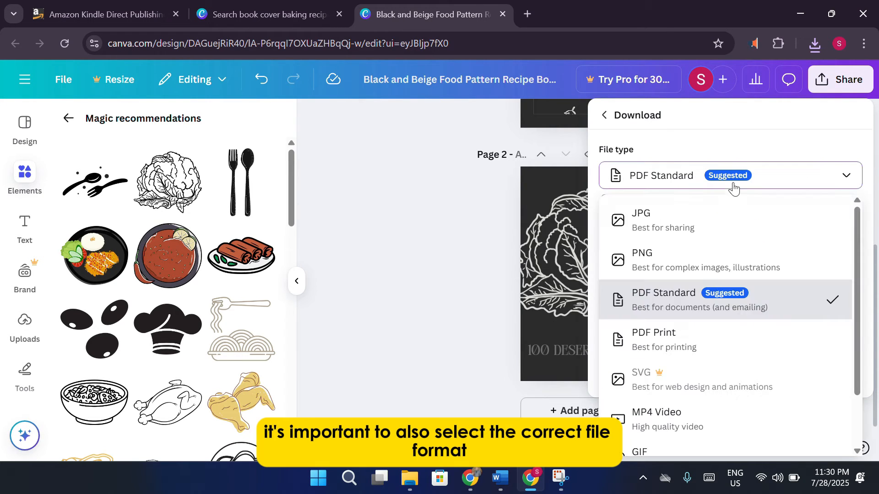
pyautogui.click(701, 260)
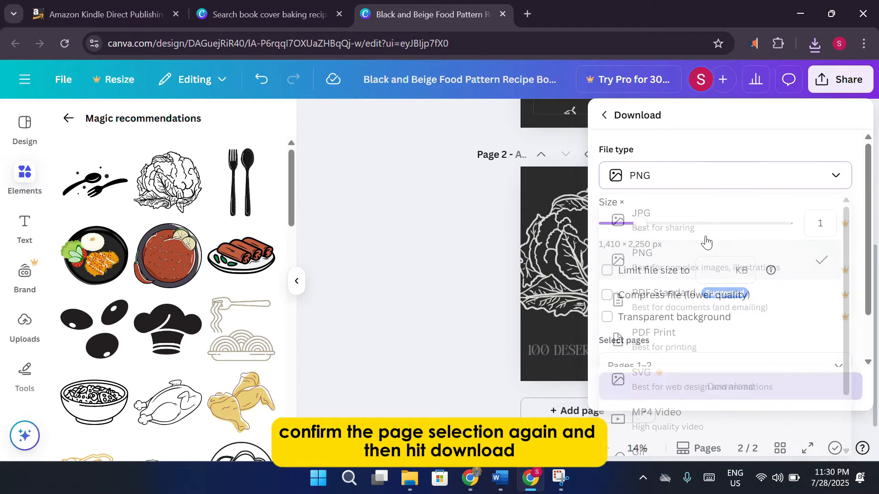
pyautogui.click(713, 392)
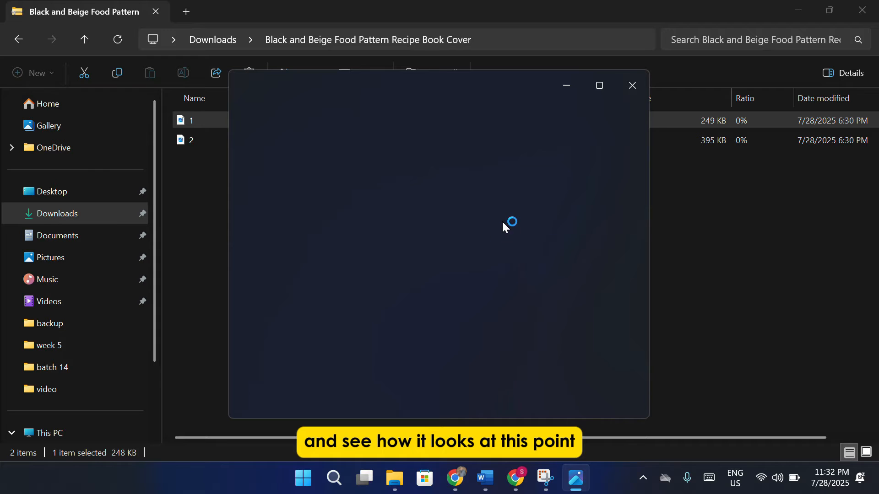
# Close the 1.png photo viewer, deselect the cover files, and minimize File Explorer.
pyautogui.click(632, 87)
pyautogui.click(571, 292)
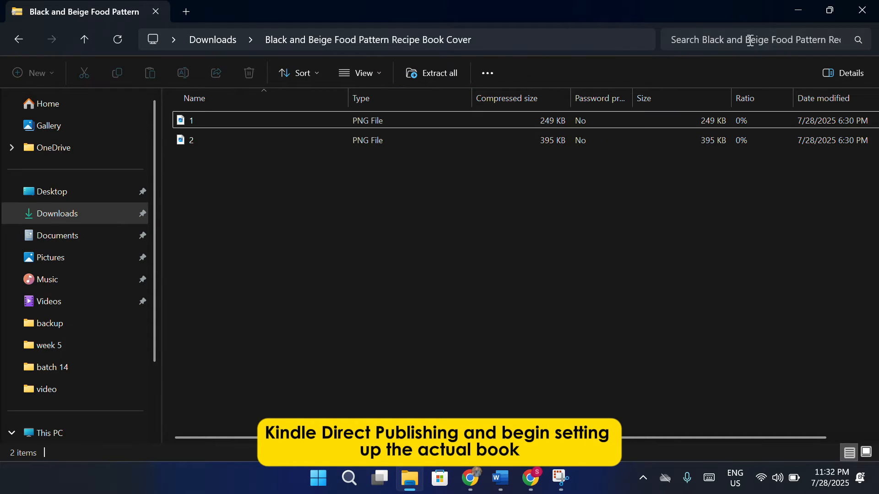
pyautogui.click(799, 14)
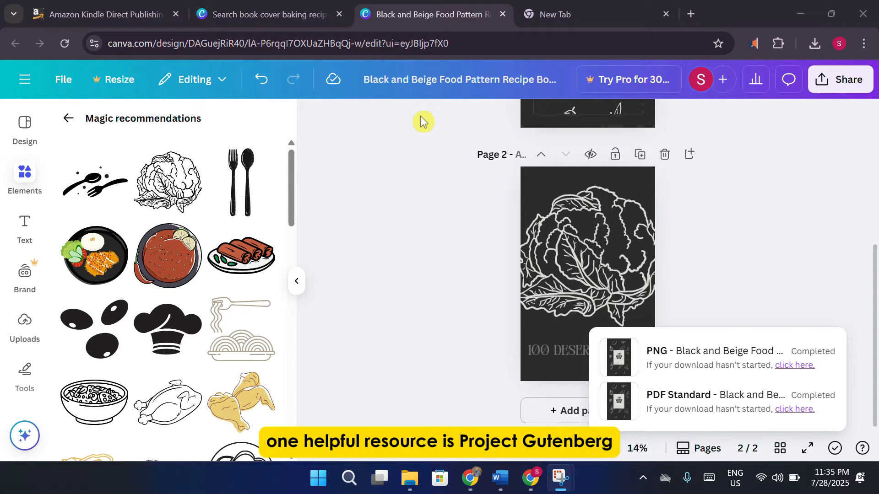
# Search 'project gulenberg' in the empty new Chrome tab to reach Project Gutenberg.
pyautogui.click(85, 7)
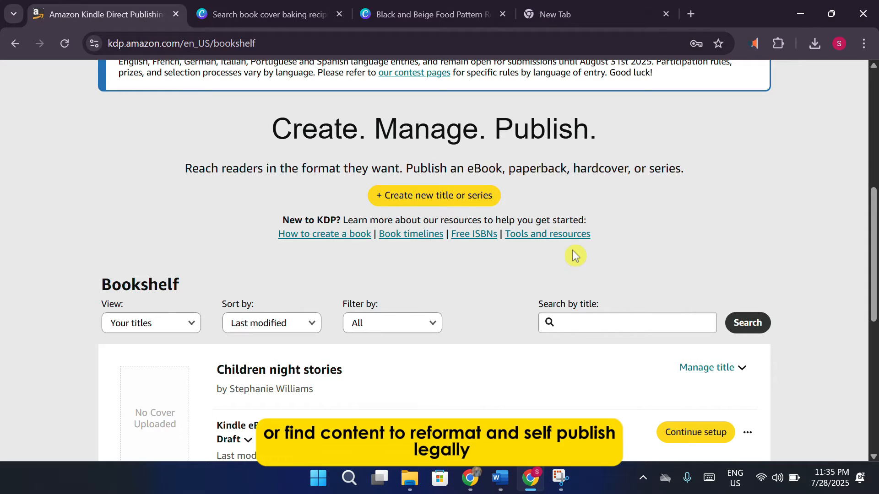
pyautogui.click(625, 8)
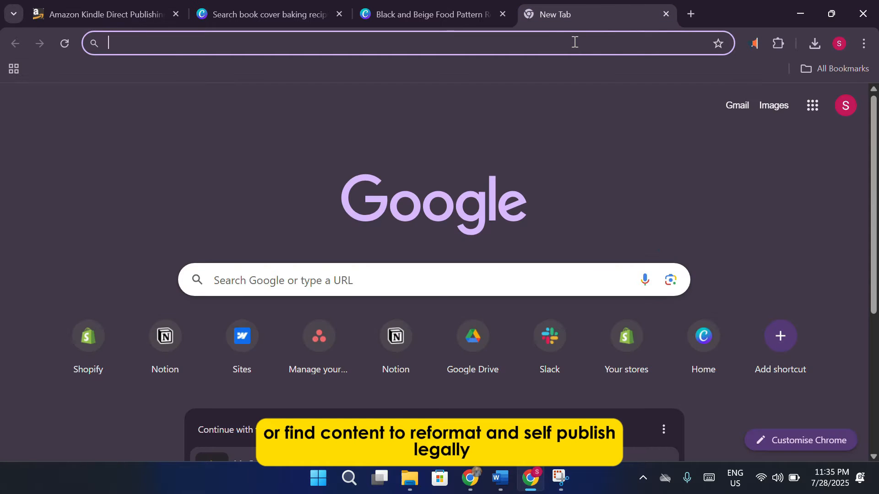
pyautogui.write('project gulenberg')
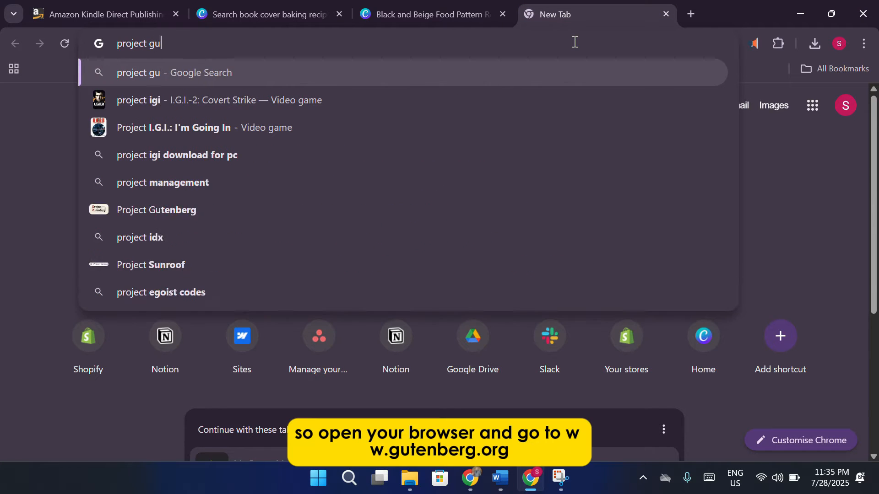
pyautogui.press('Return')
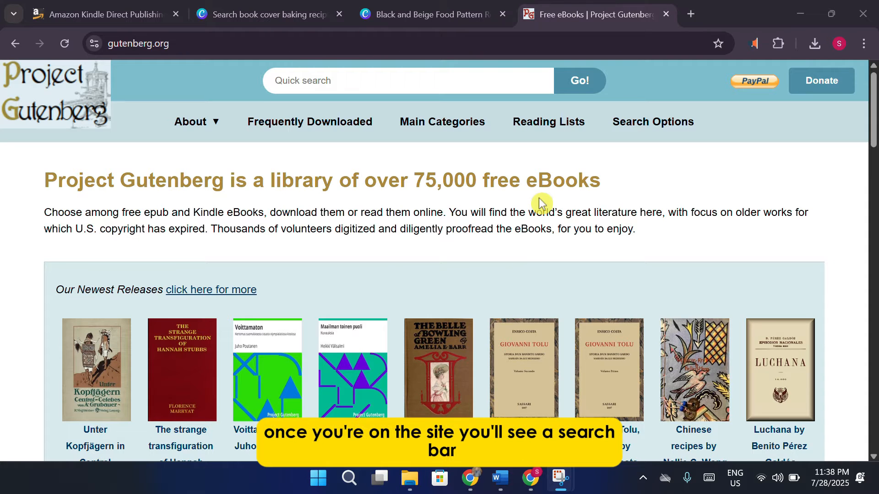
# Quick-search the Project Gutenberg library for 'cook book' and browse the results.
pyautogui.click(337, 83)
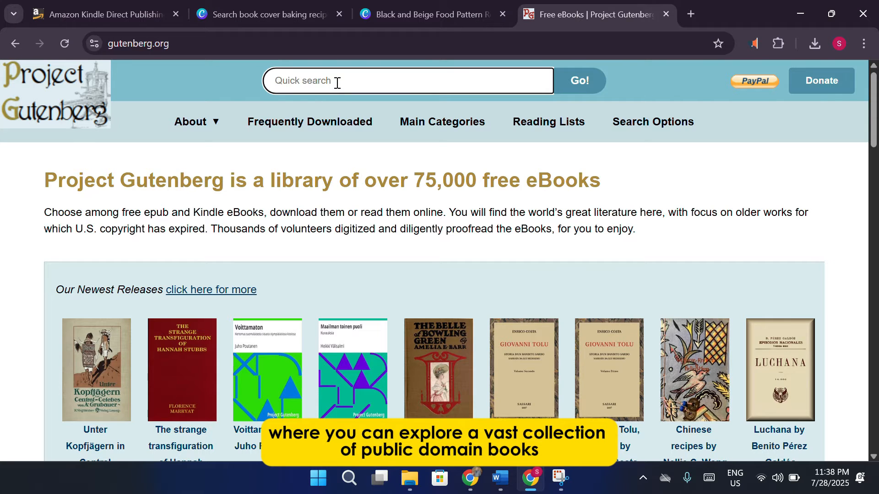
pyautogui.write('cook ')
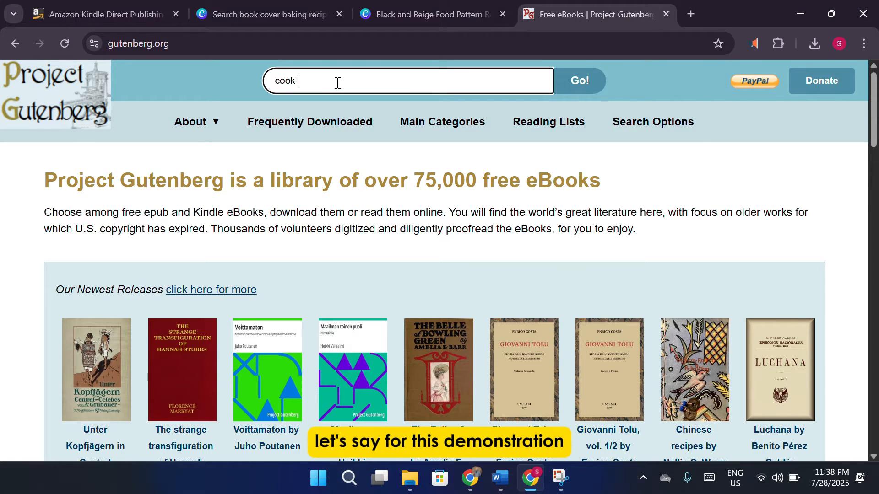
pyautogui.write('book')
pyautogui.press('Return')
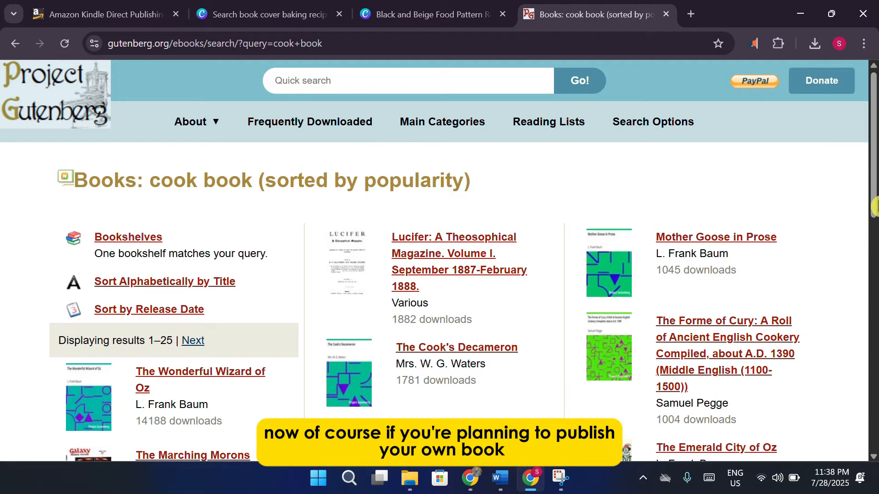
pyautogui.scroll(-1, 876, 309)
pyautogui.scroll(-3, 875, 310)
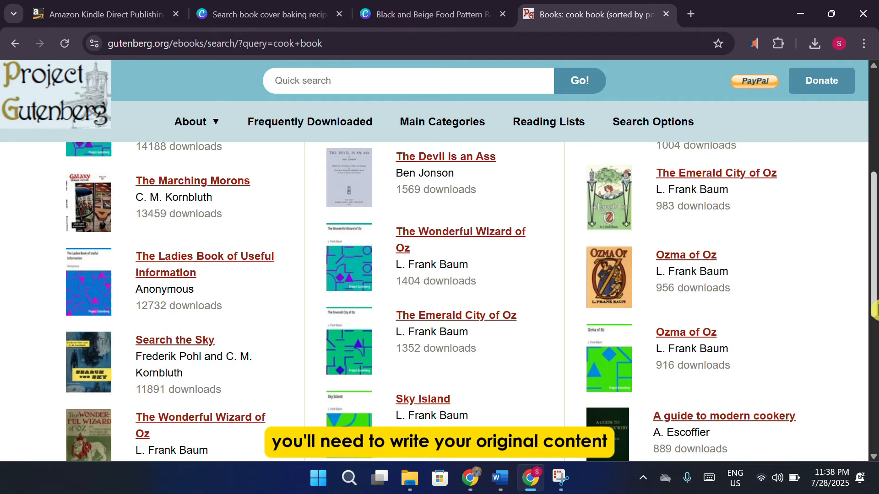
pyautogui.scroll(-3, 875, 309)
pyautogui.scroll(7, 875, 309)
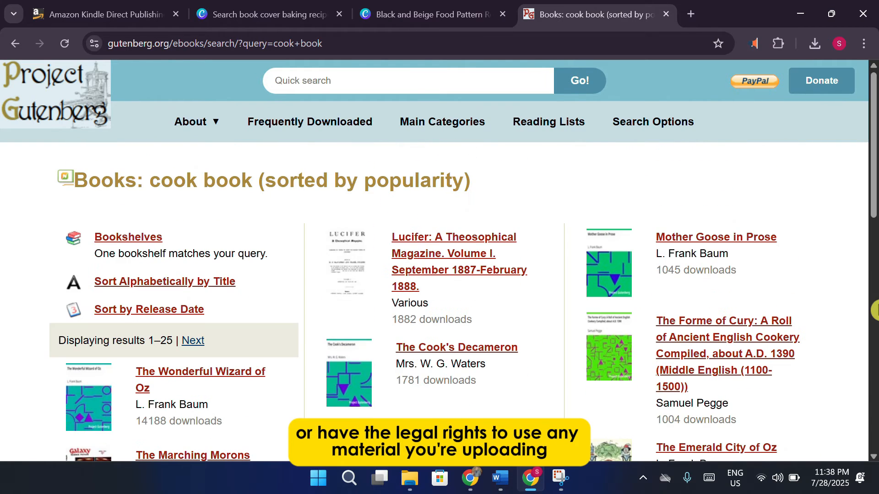
pyautogui.scroll(-3, 875, 310)
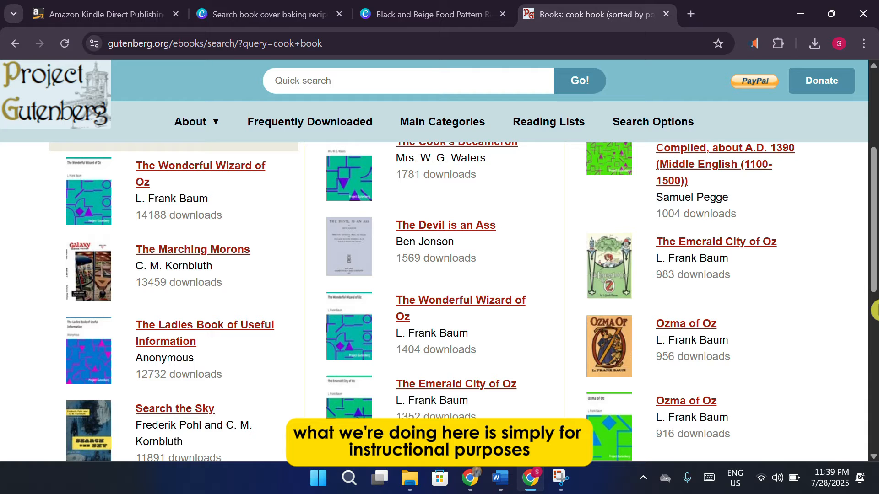
pyautogui.scroll(-3, 876, 309)
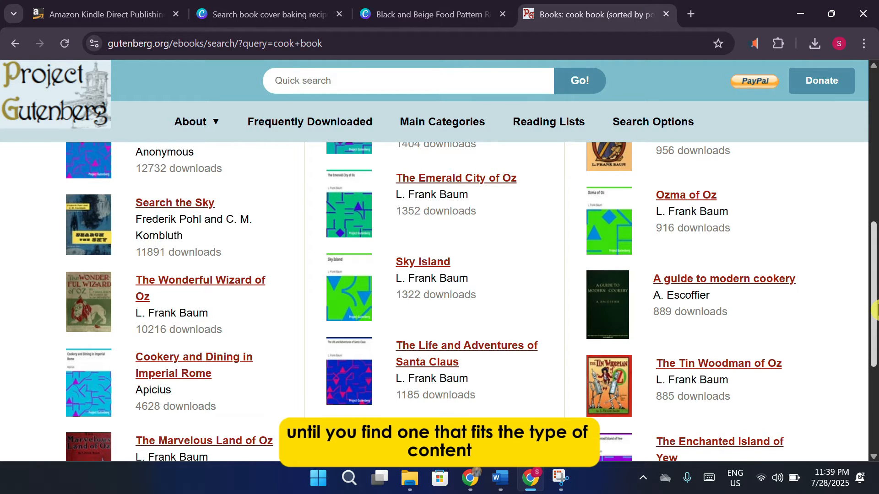
pyautogui.scroll(-2, 875, 310)
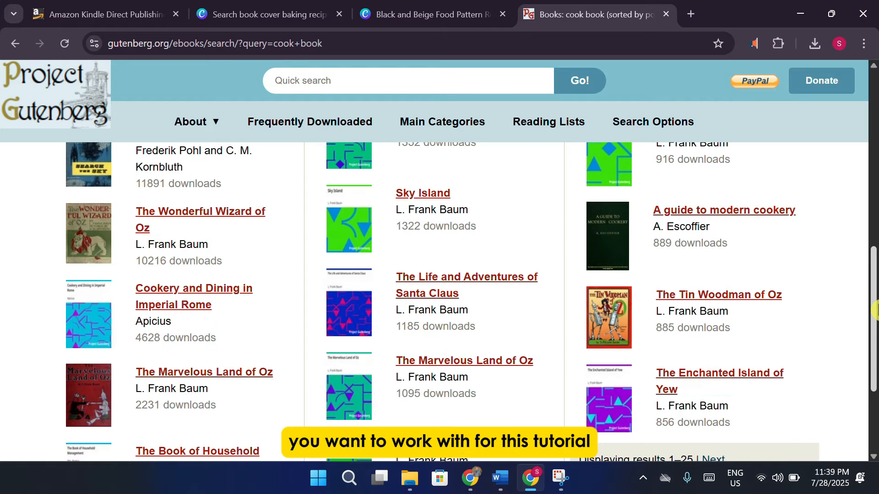
pyautogui.scroll(10, 875, 310)
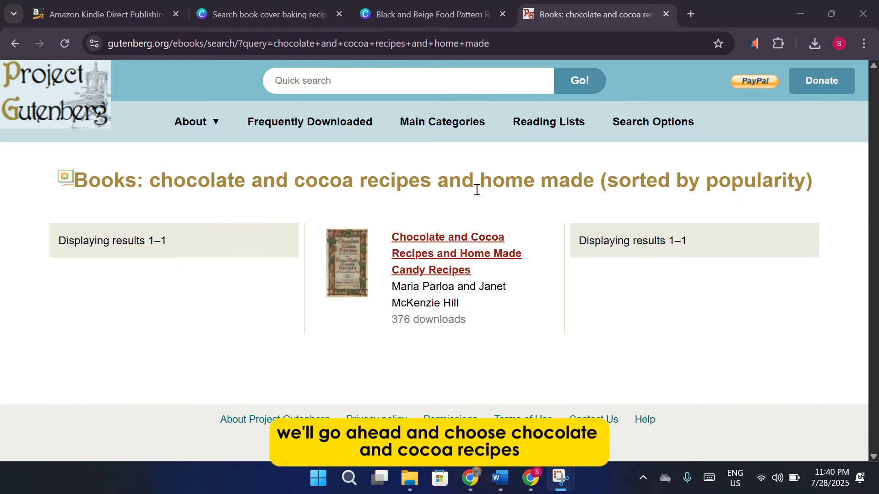
# Download Chocolate and Cocoa Recipes as HTML (zip), then return to the KDP Bookshelf tab.
pyautogui.click(457, 247)
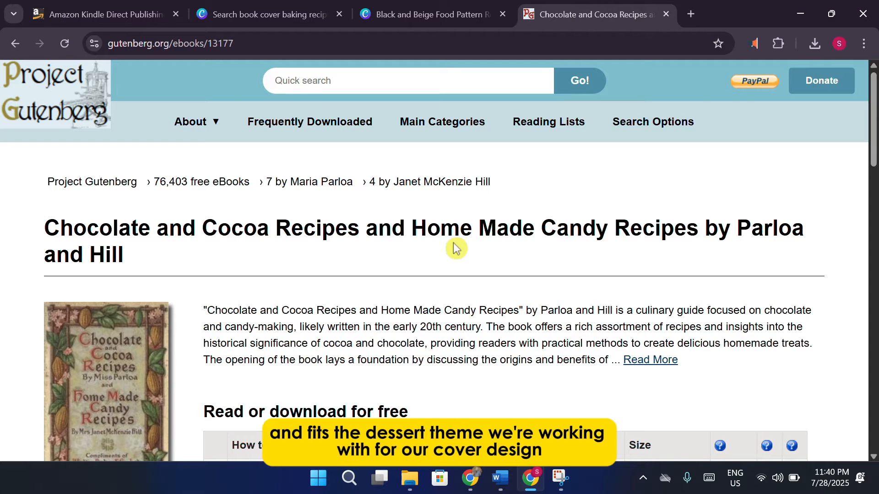
pyautogui.scroll(-1, 444, 256)
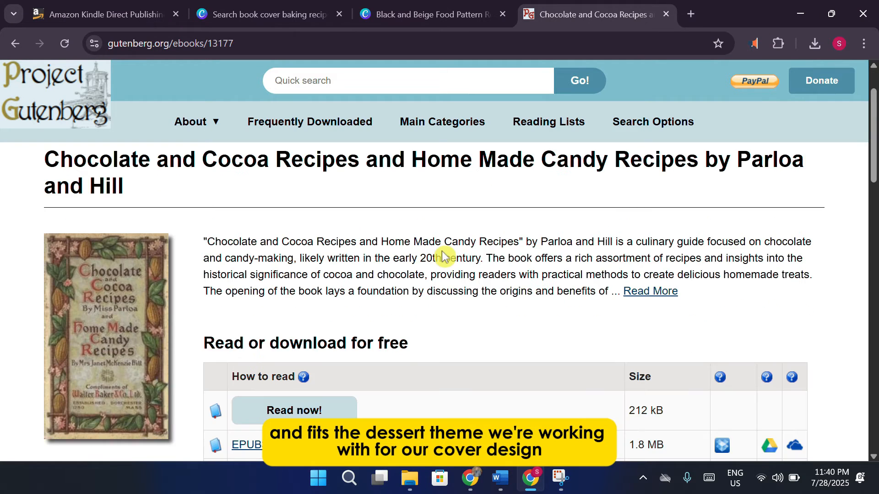
pyautogui.scroll(-1, 443, 257)
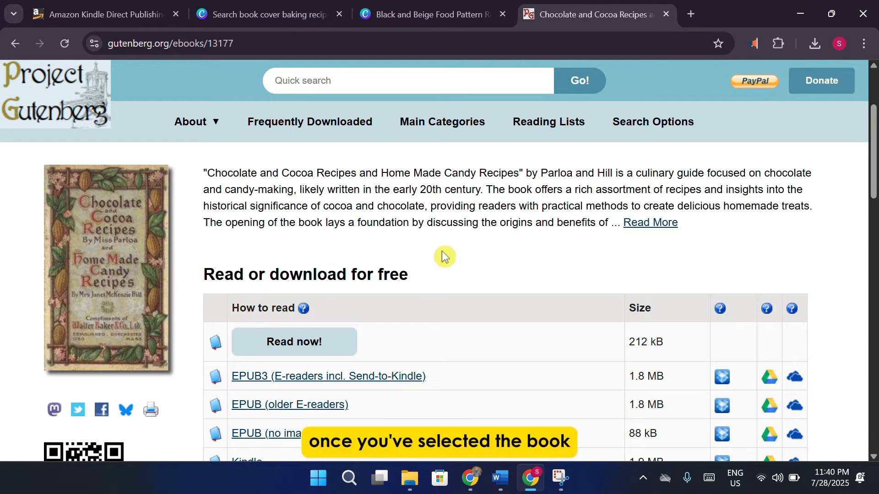
pyautogui.scroll(-2, 443, 268)
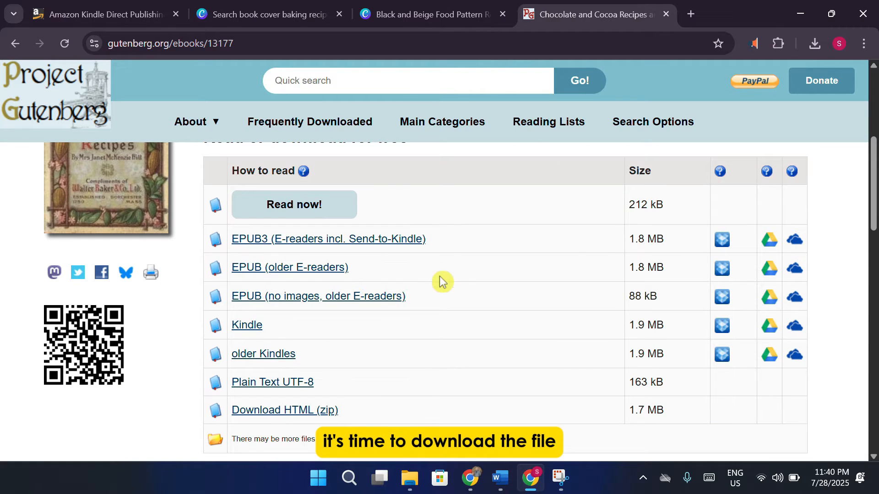
pyautogui.click(307, 412)
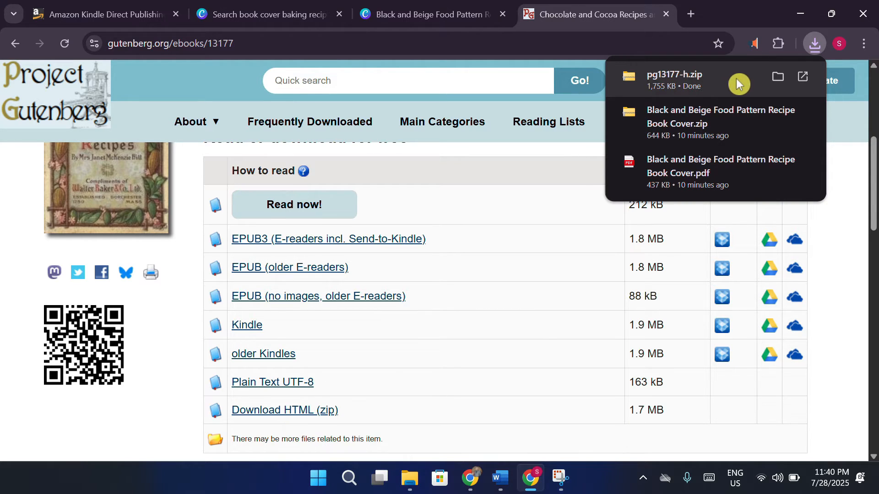
pyautogui.click(137, 15)
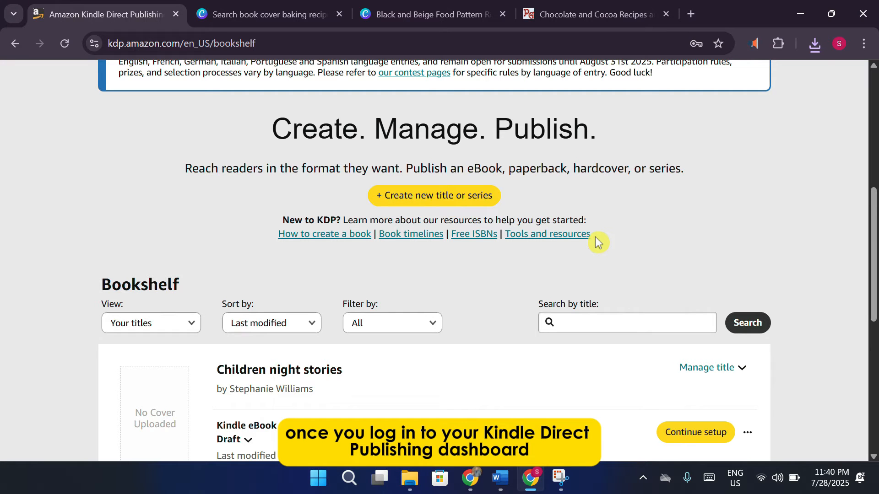
# Follow the 'Your Account' link in the Bookshelf account notice to the KDP sign-in page.
pyautogui.scroll(7, 597, 243)
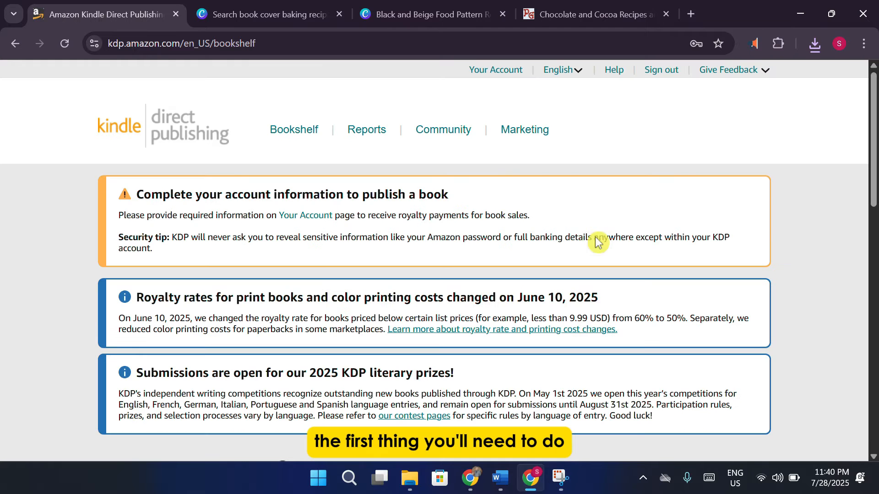
pyautogui.moveTo(410, 197); pyautogui.dragTo(271, 196)
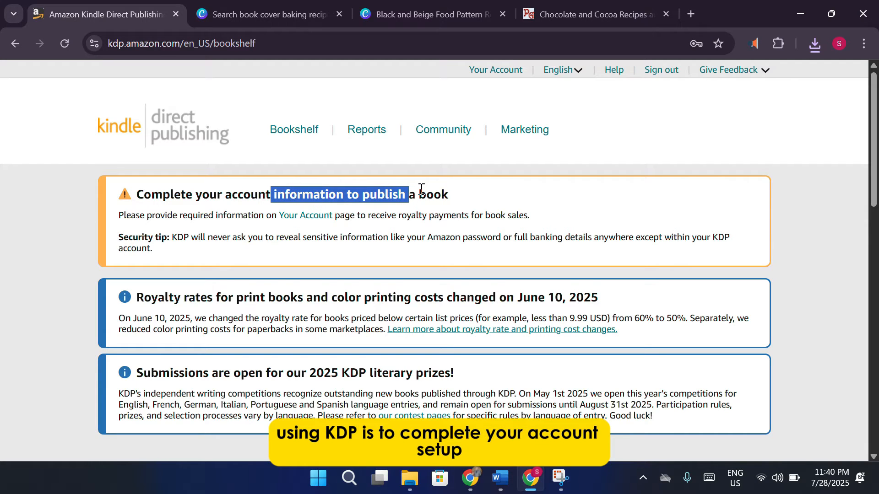
pyautogui.click(496, 198)
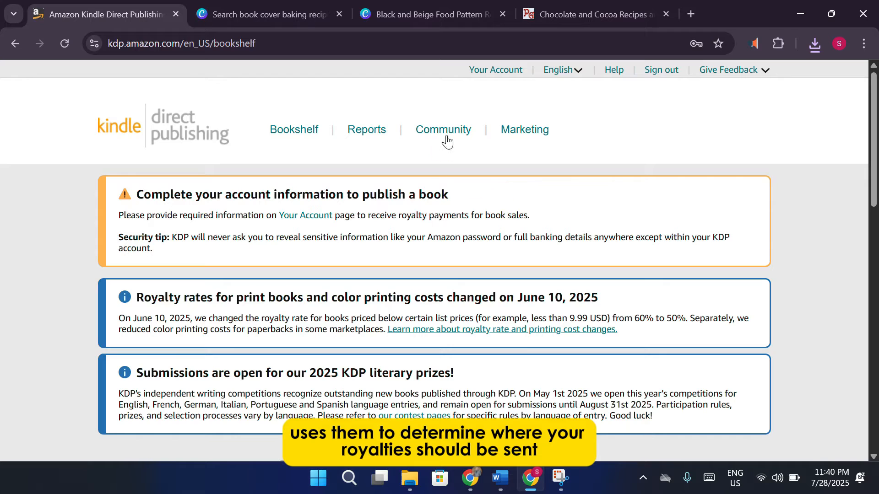
pyautogui.click(498, 70)
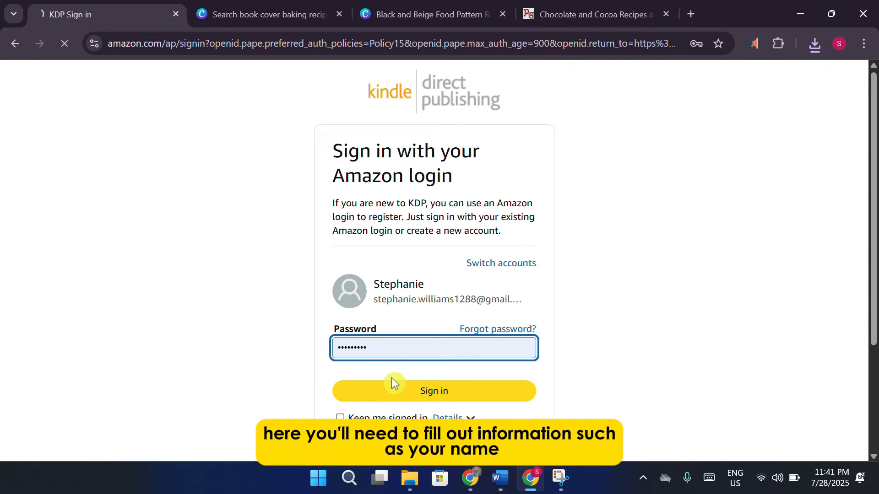
# Submit the sign-in, then back out of the verification-code page to the KDP Bookshelf.
pyautogui.click(414, 392)
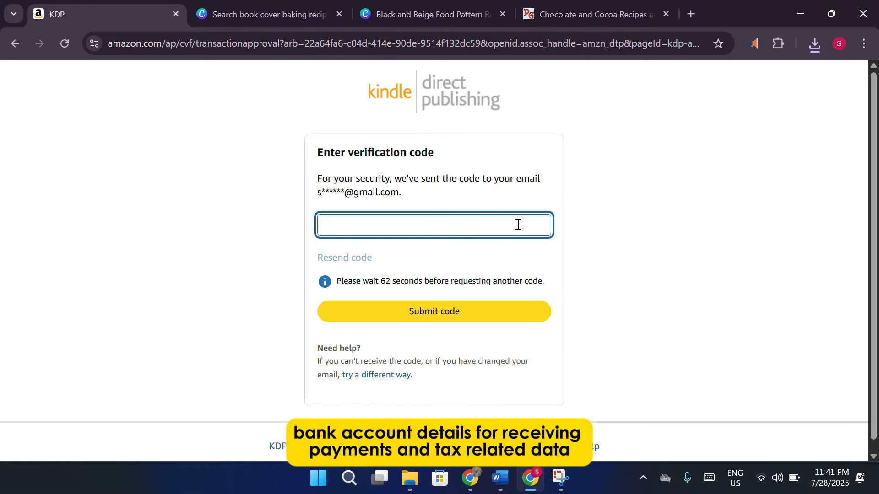
pyautogui.click(20, 48)
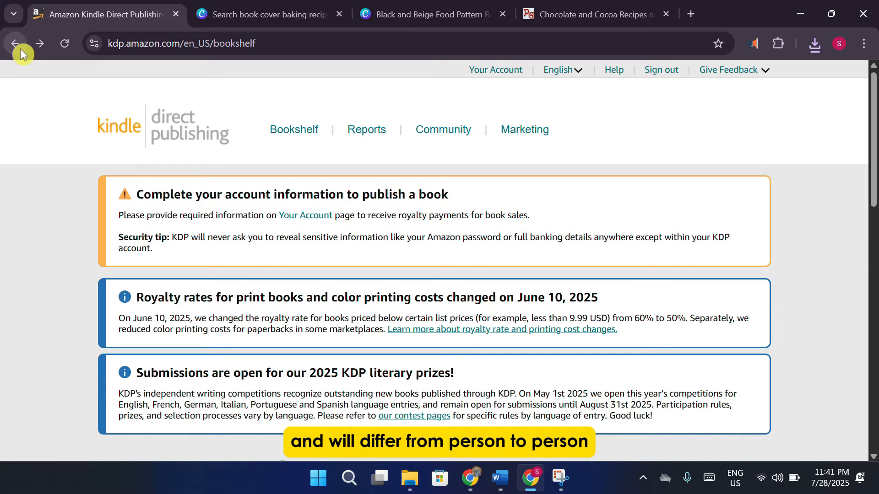
pyautogui.scroll(-4, 289, 280)
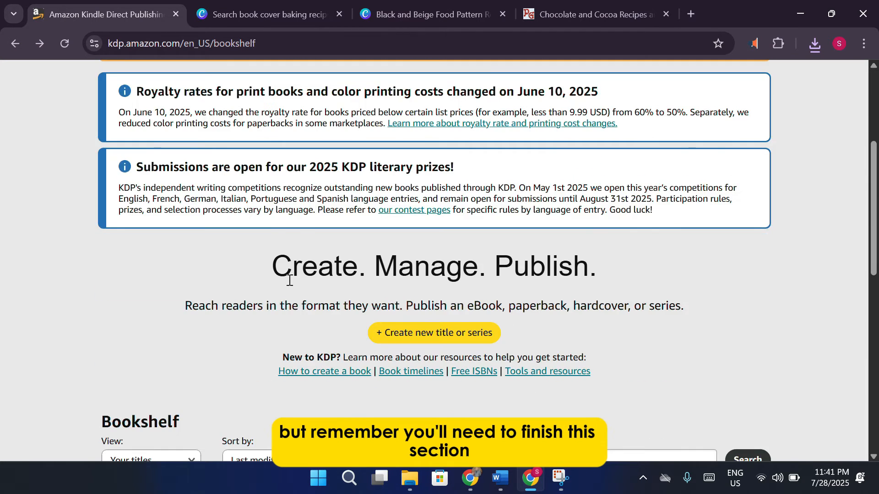
pyautogui.scroll(-4, 289, 280)
pyautogui.scroll(3, 485, 220)
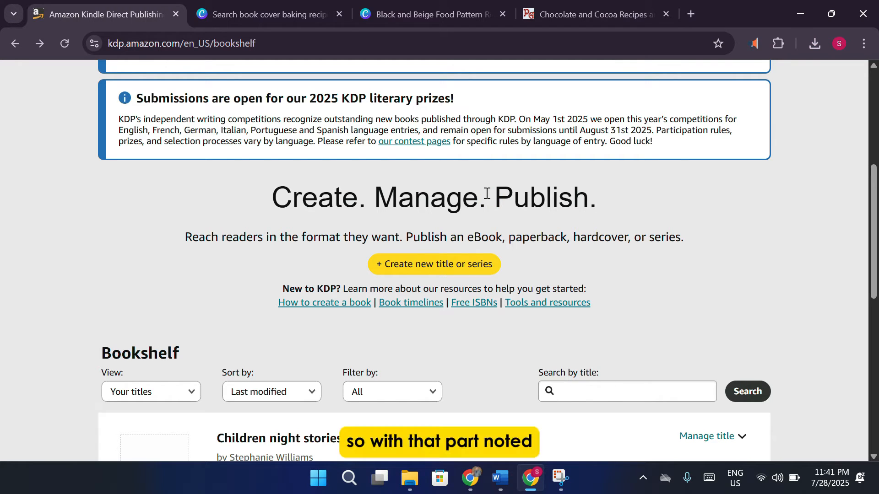
# Choose '+ Create new title or series' on the KDP Bookshelf.
pyautogui.scroll(-3, 526, 236)
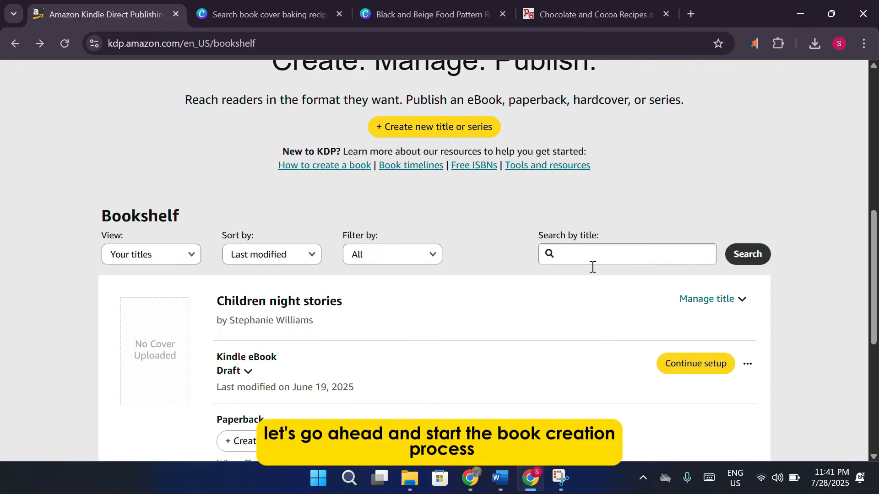
pyautogui.scroll(2, 592, 266)
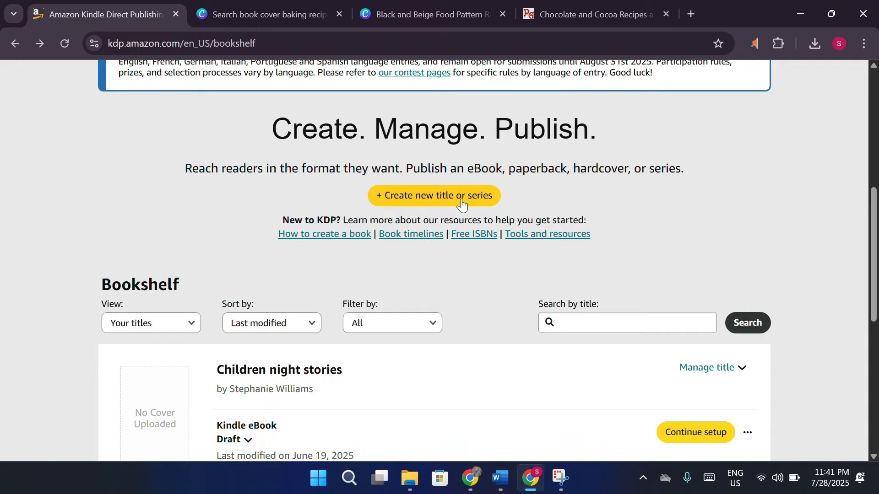
pyautogui.click(460, 202)
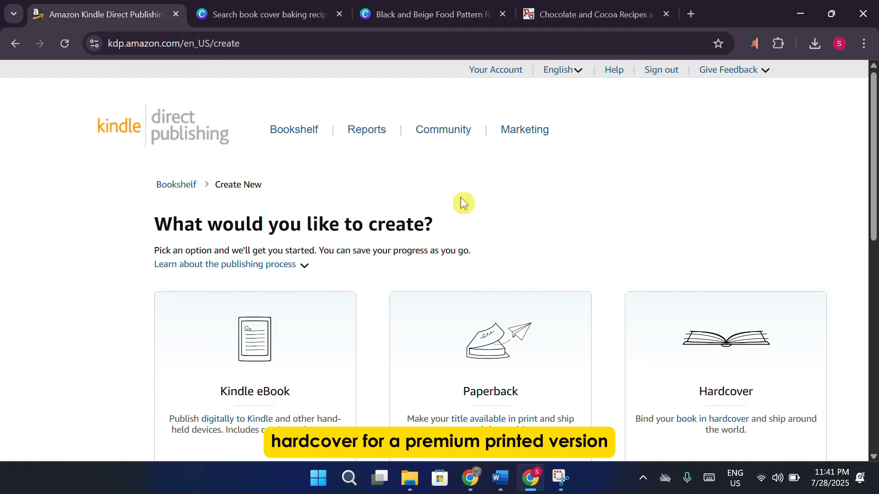
# Choose 'Create eBook' under Kindle eBook on the Create New page.
pyautogui.scroll(-2, 463, 203)
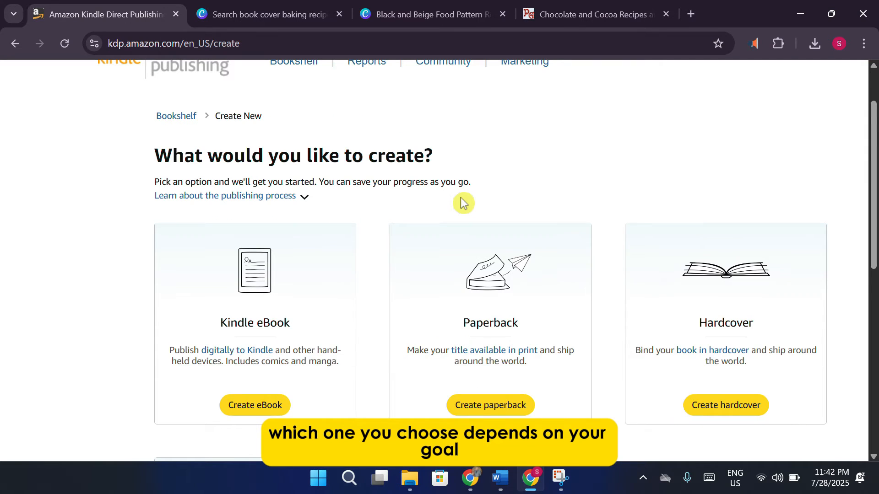
pyautogui.scroll(-3, 463, 203)
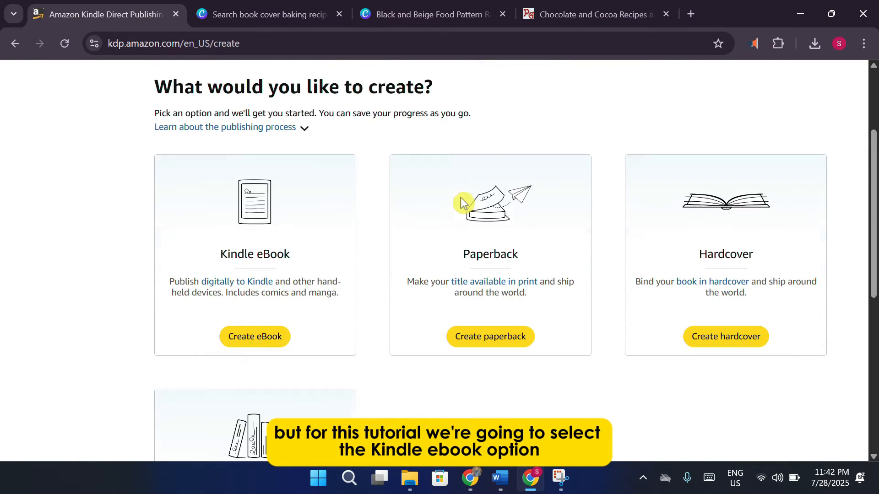
pyautogui.scroll(-3, 462, 202)
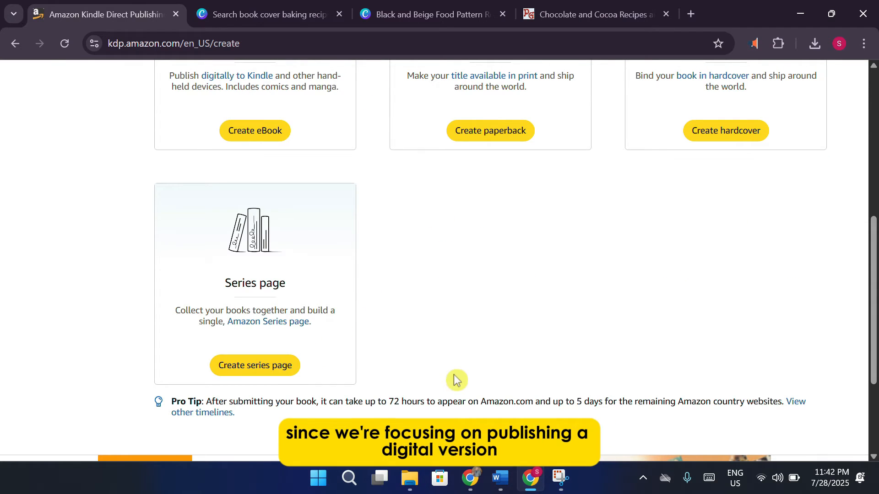
pyautogui.scroll(3, 289, 222)
pyautogui.click(270, 260)
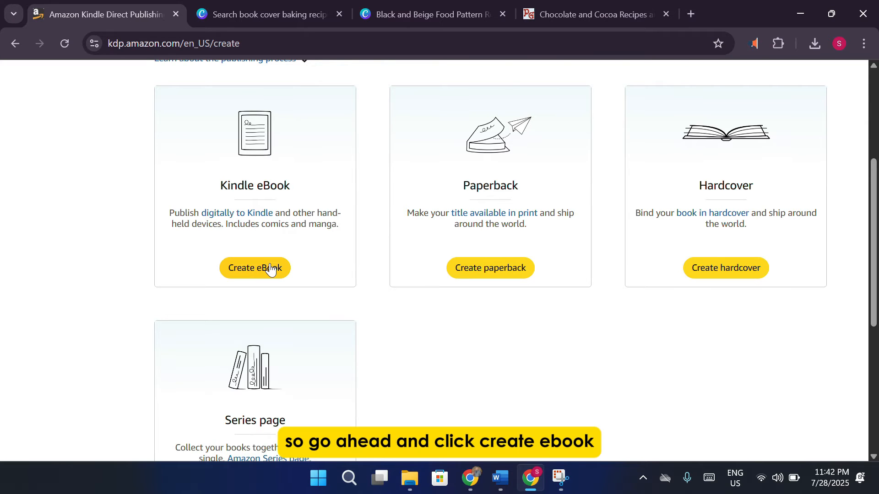
pyautogui.click(270, 268)
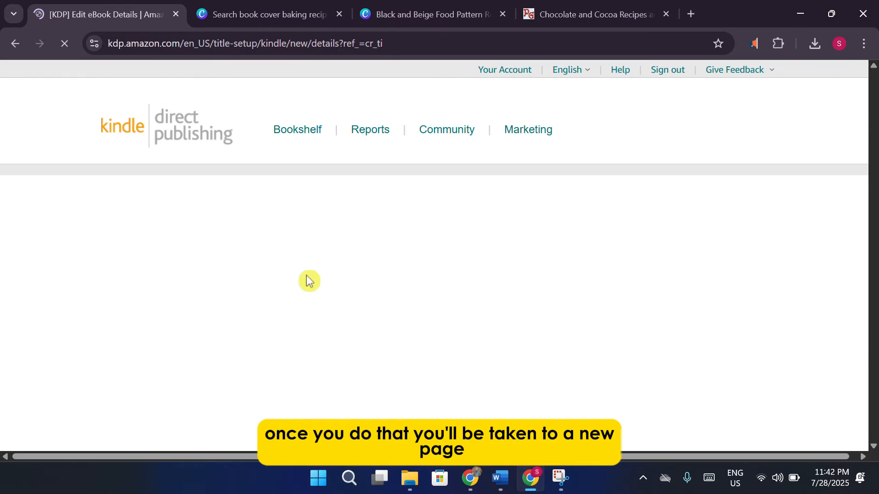
# Enter '100 deset recipes' as the Book Title, correcting the mistyped ending.
pyautogui.scroll(-3, 398, 216)
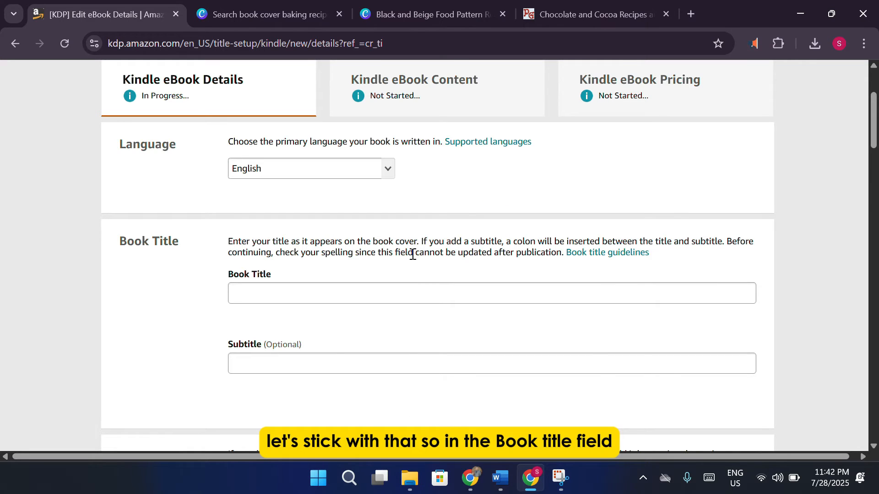
pyautogui.click(340, 285)
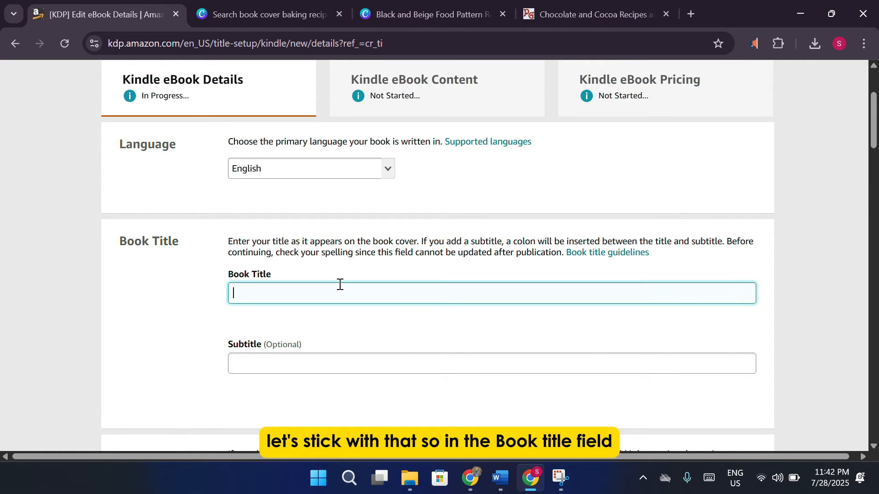
pyautogui.write('100 des')
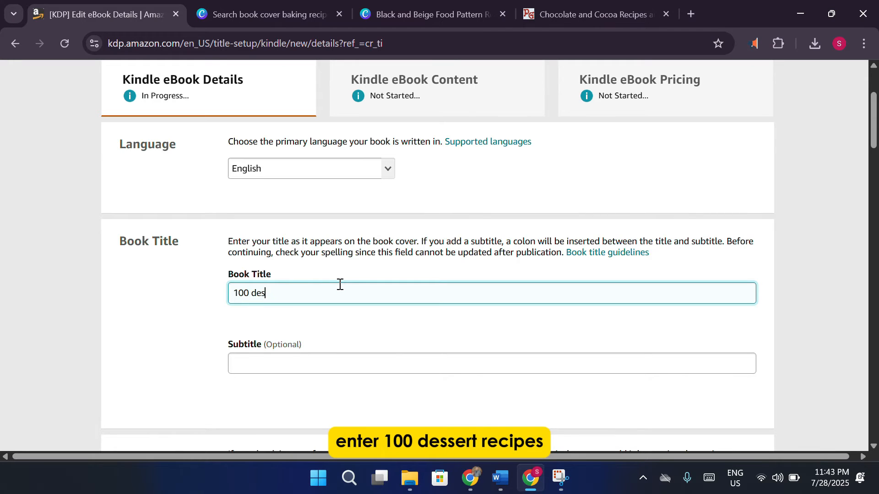
pyautogui.write('et recei')
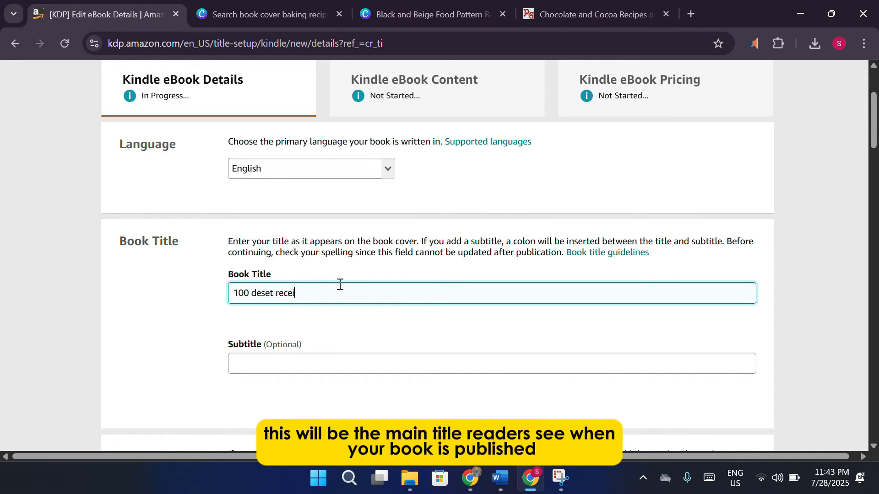
pyautogui.press('BackSpace')
pyautogui.press('BackSpace')
pyautogui.write('ipes')
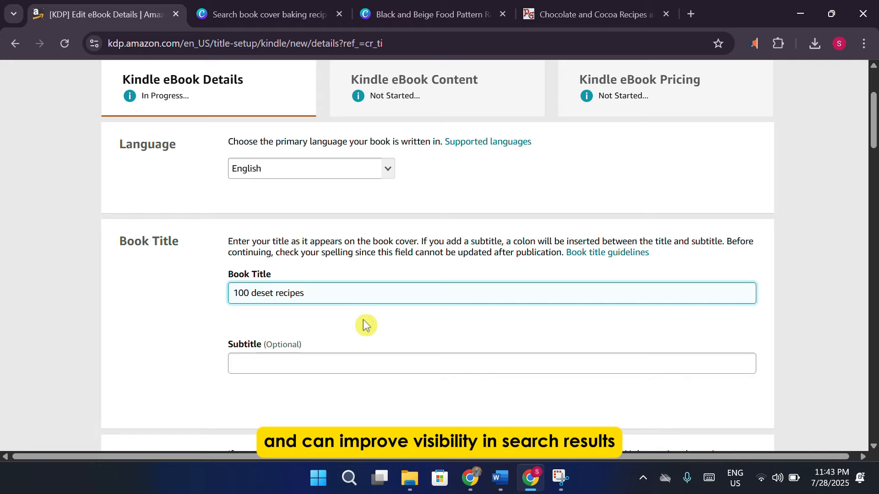
pyautogui.scroll(-6, 366, 328)
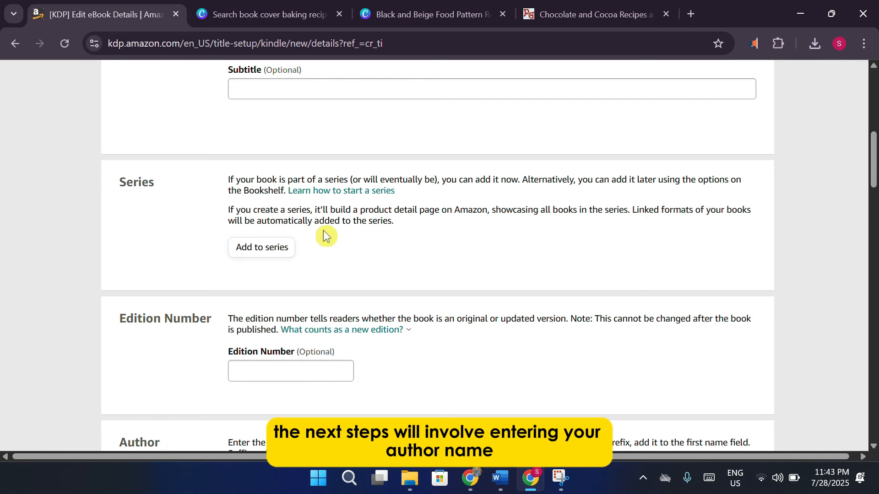
# Copy EBook-No. 13177 from the Gutenberg page and paste it as the Edition Number.
pyautogui.click(606, 7)
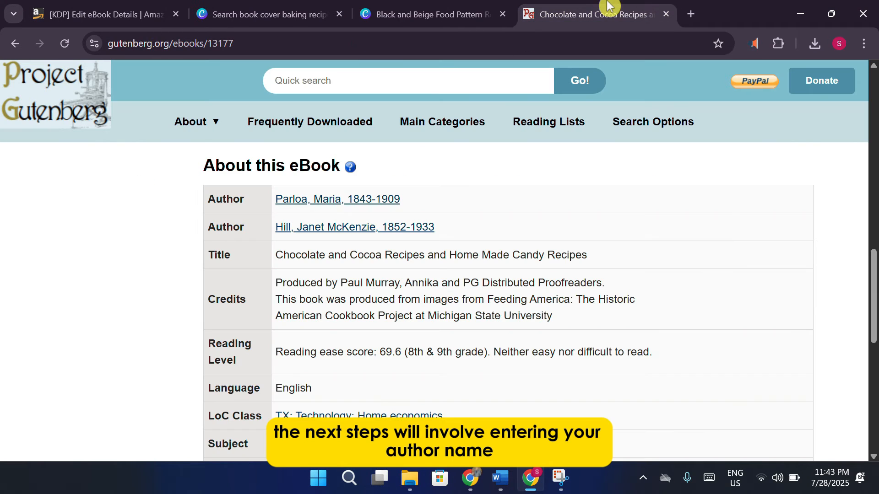
pyautogui.scroll(-6, 412, 251)
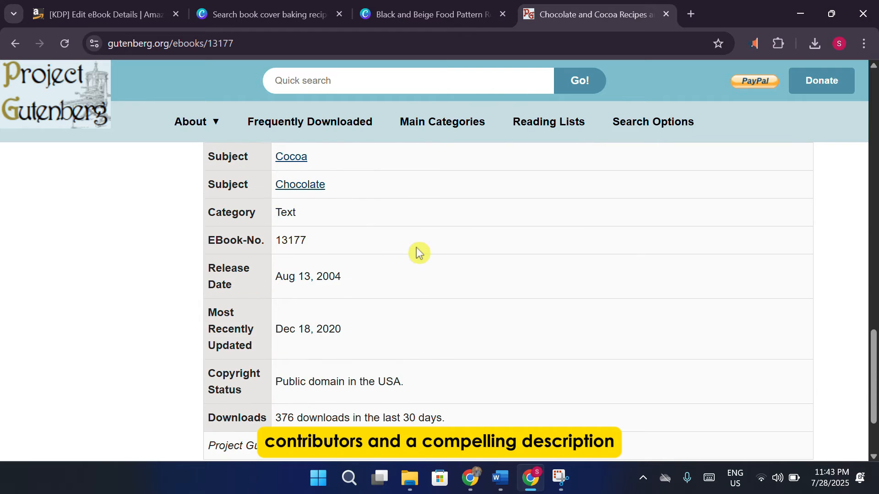
pyautogui.scroll(-2, 419, 253)
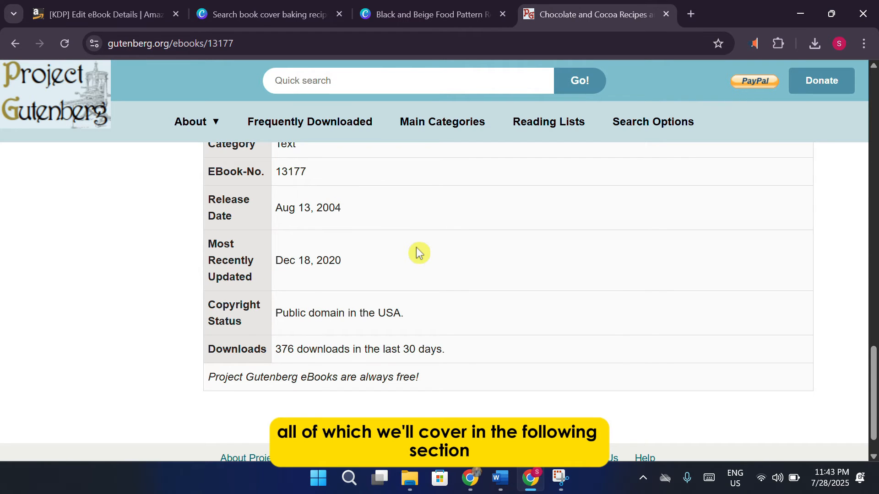
pyautogui.scroll(2, 419, 253)
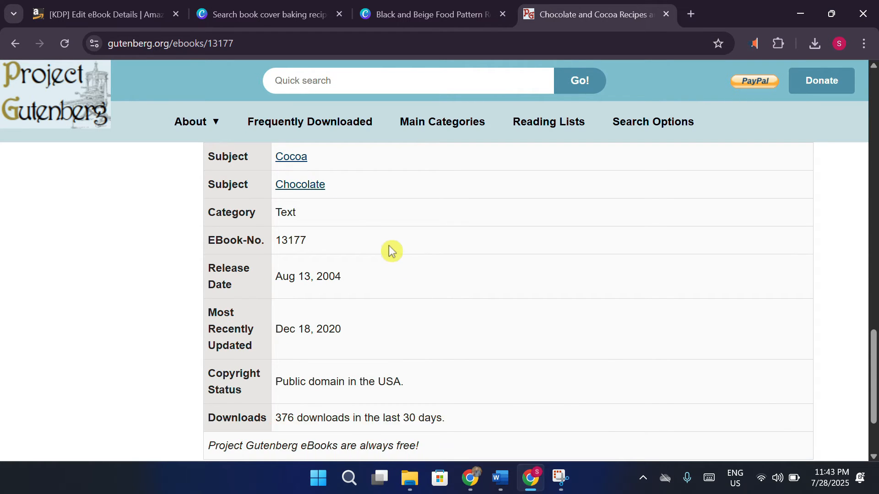
pyautogui.moveTo(314, 243); pyautogui.dragTo(275, 251)
pyautogui.hotkey('ctrl', 'c')
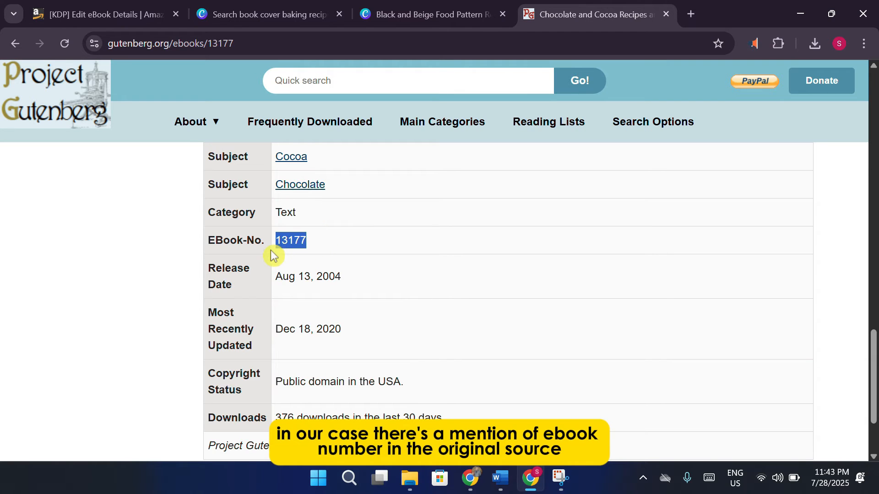
pyautogui.click(115, 14)
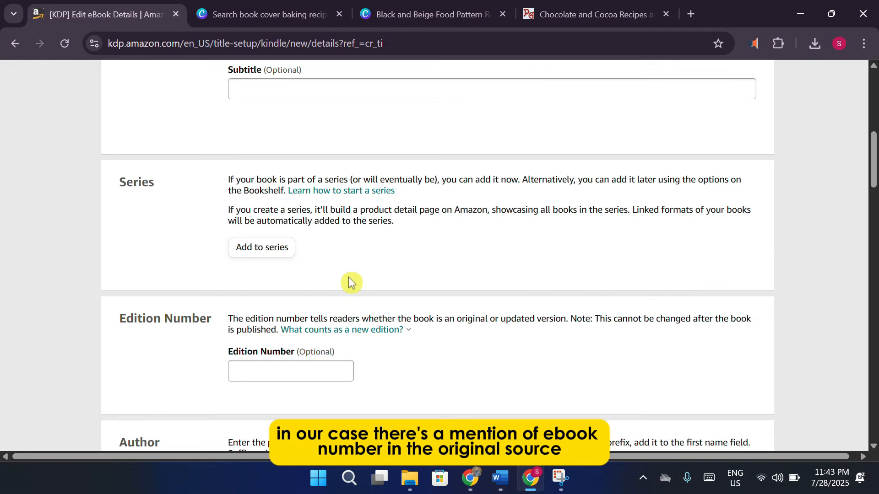
pyautogui.click(330, 362)
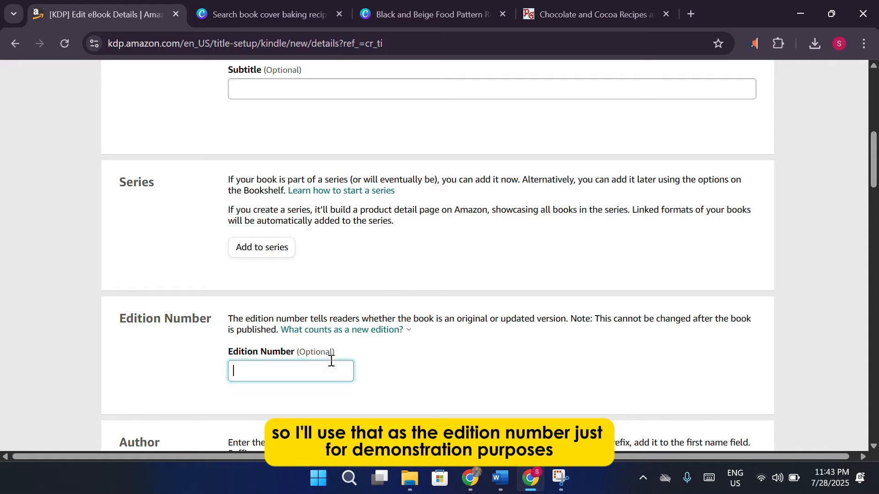
pyautogui.hotkey('ctrl', 'v')
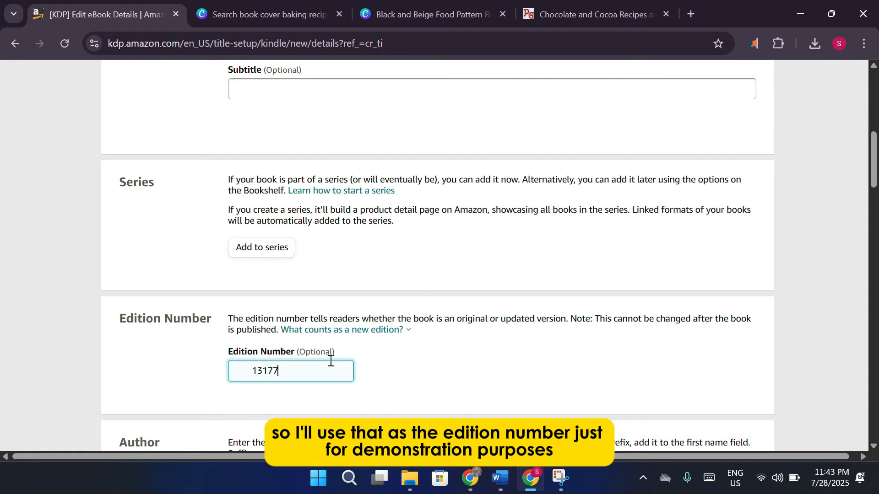
pyautogui.click(586, 325)
pyautogui.scroll(-3, 586, 325)
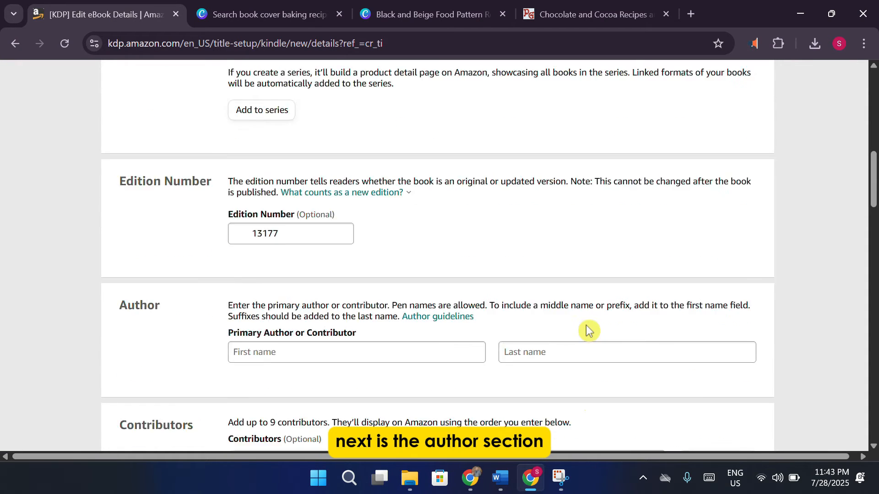
# Fill the Primary Author first-name and last-name fields with an author's name.
pyautogui.scroll(-3, 586, 326)
pyautogui.click(389, 214)
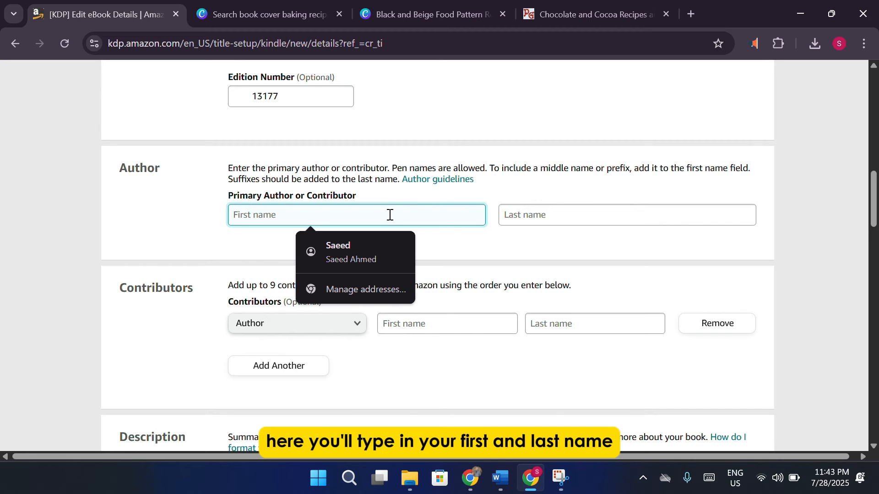
pyautogui.write('St')
pyautogui.press('BackSpace')
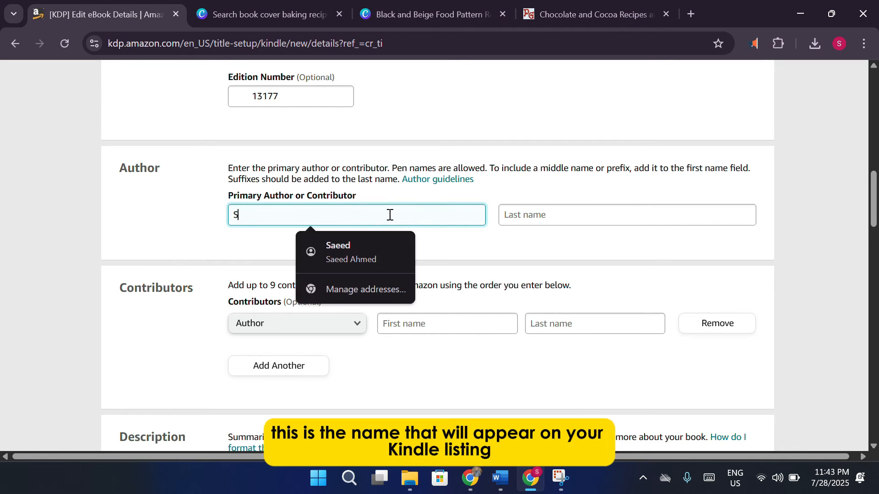
pyautogui.click(558, 221)
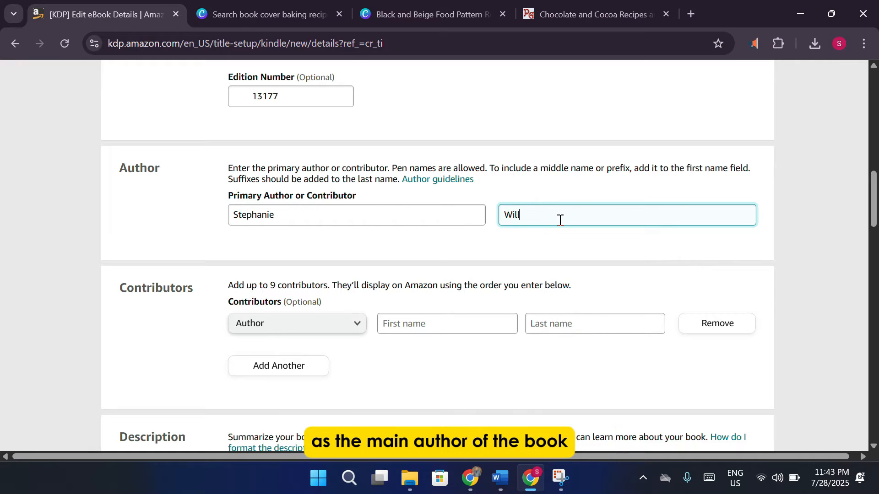
pyautogui.scroll(-3, 559, 221)
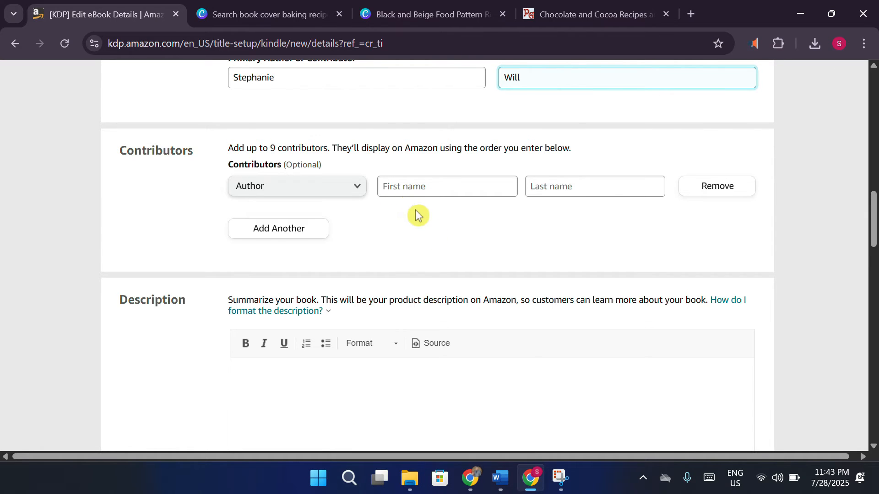
pyautogui.scroll(-3, 416, 215)
pyautogui.click(409, 265)
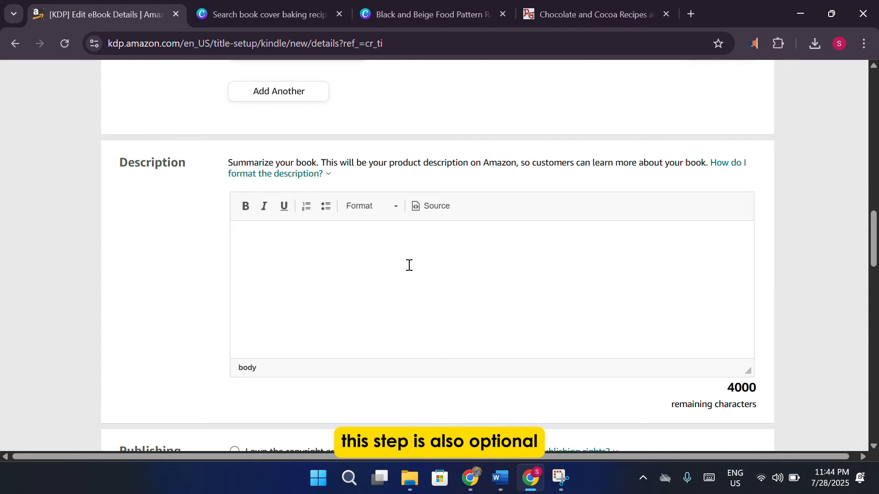
pyautogui.click(605, 15)
# Copy the first author's name from Gutenberg and paste it over the Primary Author first name.
pyautogui.scroll(5, 476, 208)
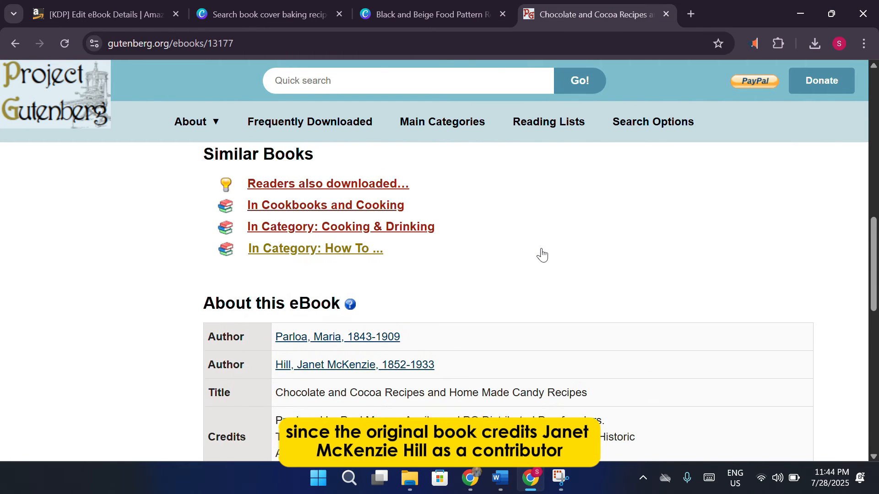
pyautogui.scroll(-3, 542, 255)
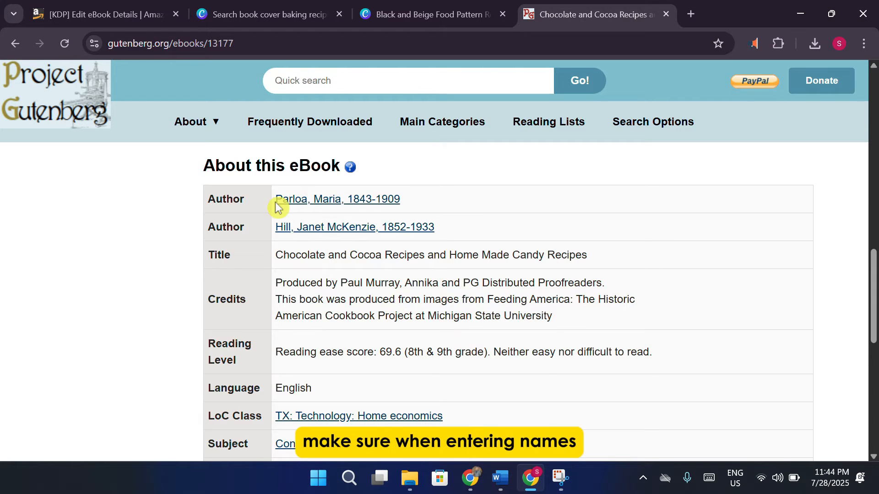
pyautogui.moveTo(276, 202); pyautogui.dragTo(335, 203)
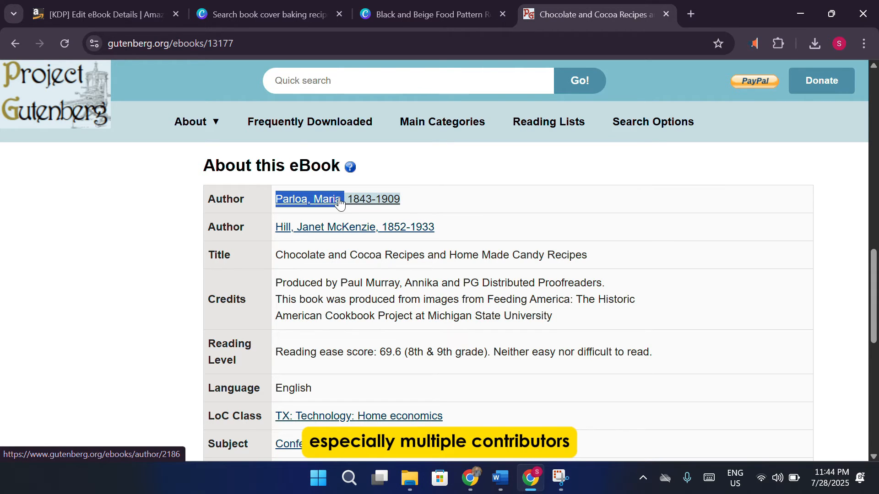
pyautogui.click(101, 14)
pyautogui.scroll(6, 330, 213)
pyautogui.tripleClick(329, 213)
pyautogui.write('Parloa, Maria,')
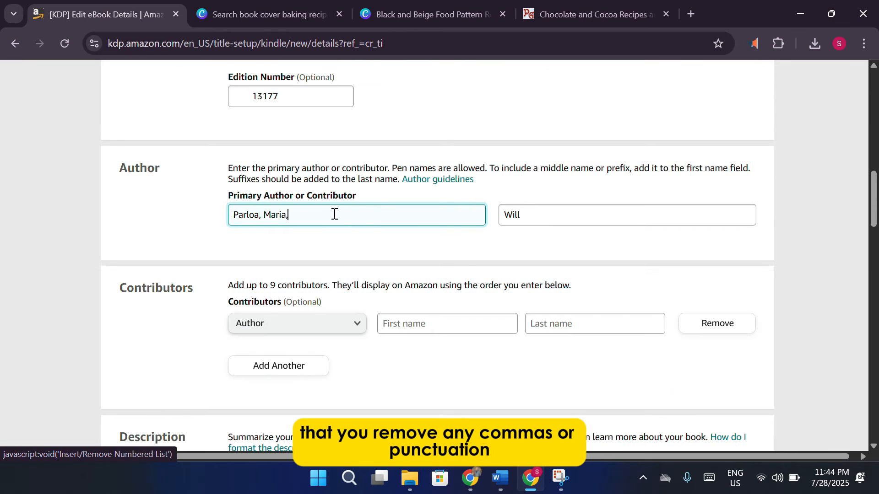
# Move the surname into the Last name field and delete the leftover commas.
pyautogui.doubleClick(270, 214)
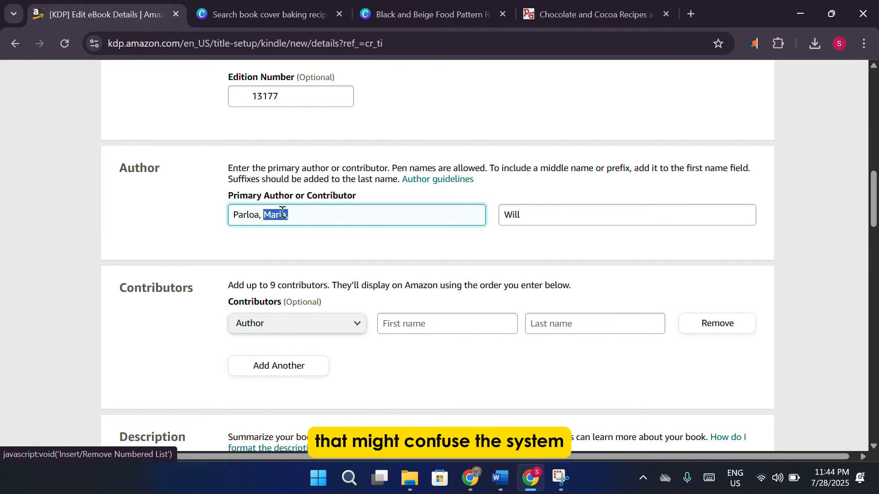
pyautogui.click(321, 217)
pyautogui.moveTo(268, 217); pyautogui.dragTo(210, 216)
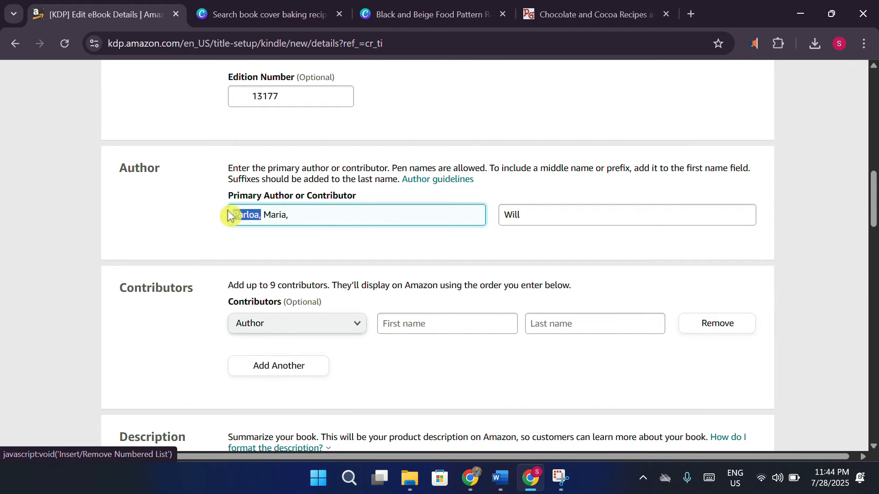
pyautogui.hotkey('ctrl', 'x')
pyautogui.tripleClick(564, 222)
pyautogui.hotkey('ctrl', 'v')
pyautogui.press('BackSpace')
pyautogui.click(369, 214)
pyautogui.press('BackSpace')
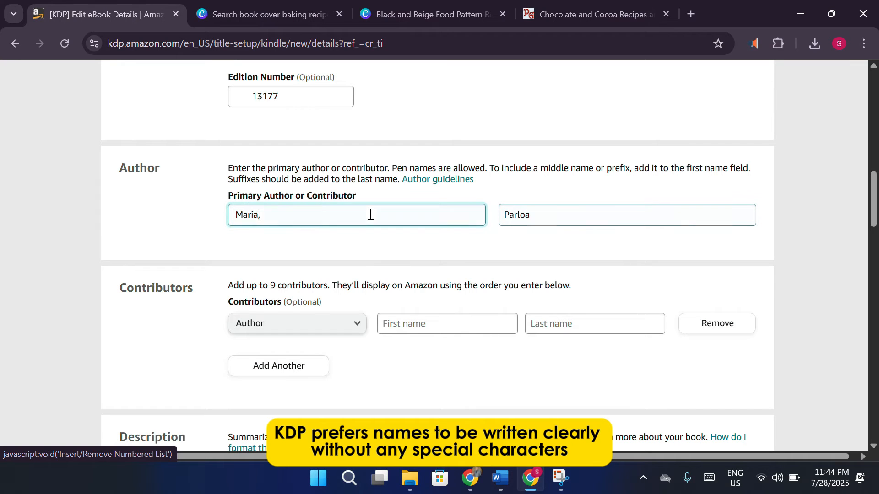
pyautogui.click(234, 216)
pyautogui.click(294, 220)
pyautogui.scroll(-1, 298, 219)
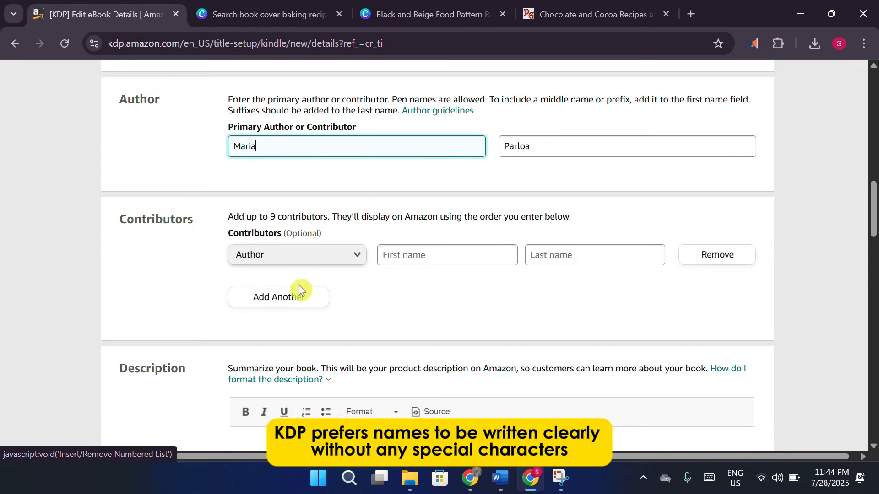
# Add the second author as a Contributor, filling both name fields with the co-author's name.
pyautogui.click(616, 14)
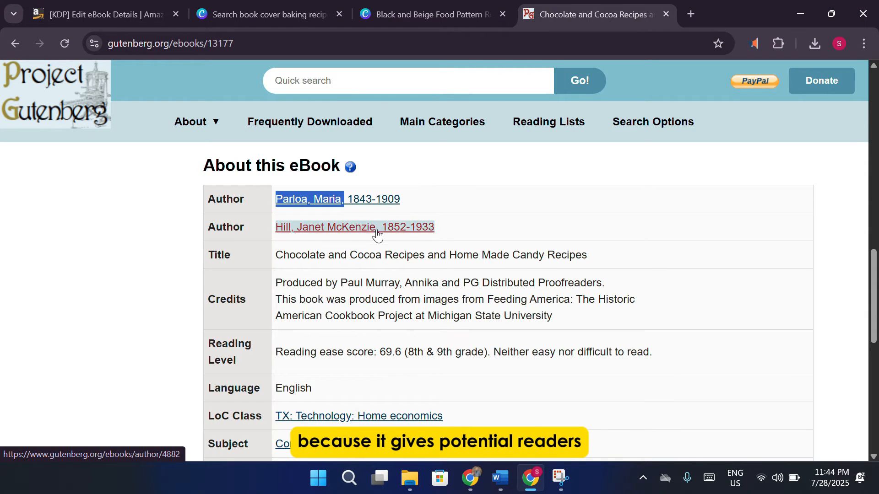
pyautogui.rightClick(341, 228)
pyautogui.click(432, 212)
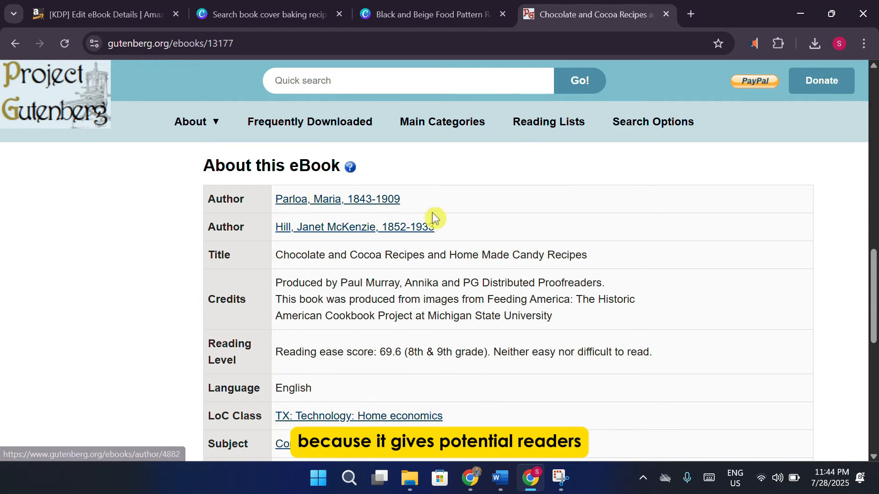
pyautogui.click(116, 16)
pyautogui.click(420, 252)
pyautogui.write('Hill')
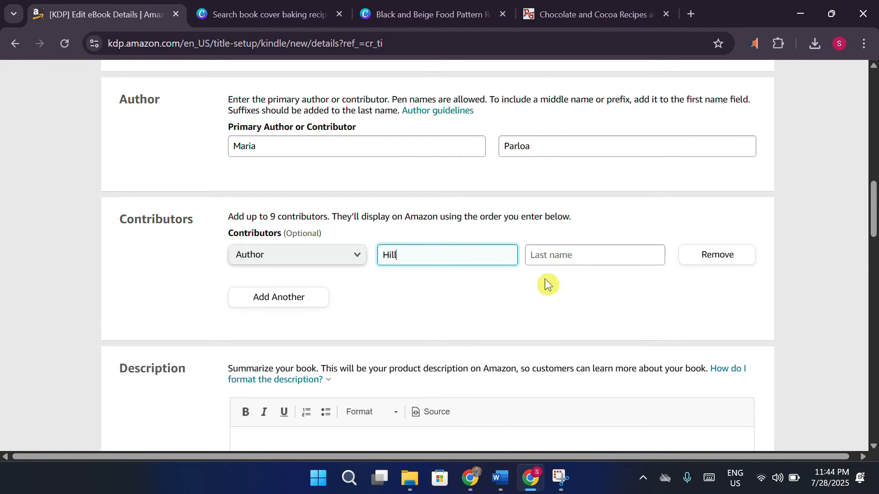
pyautogui.click(572, 255)
pyautogui.write('Janet')
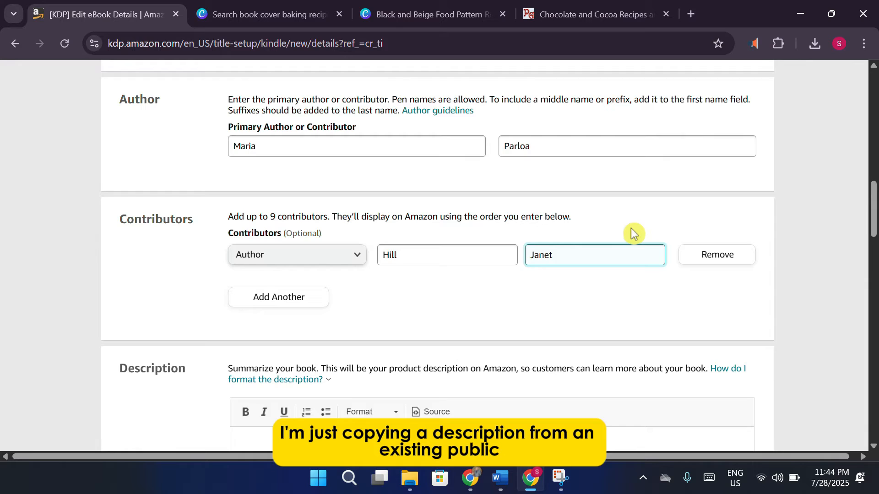
pyautogui.scroll(-4, 593, 278)
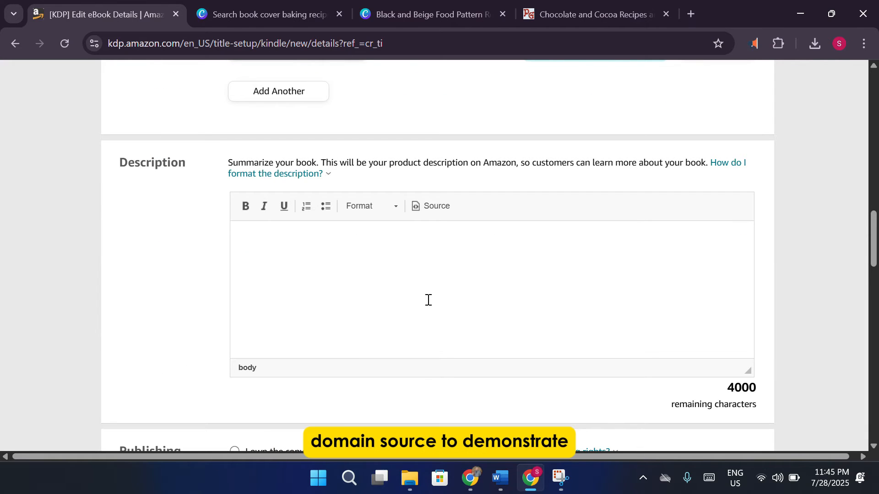
pyautogui.click(373, 271)
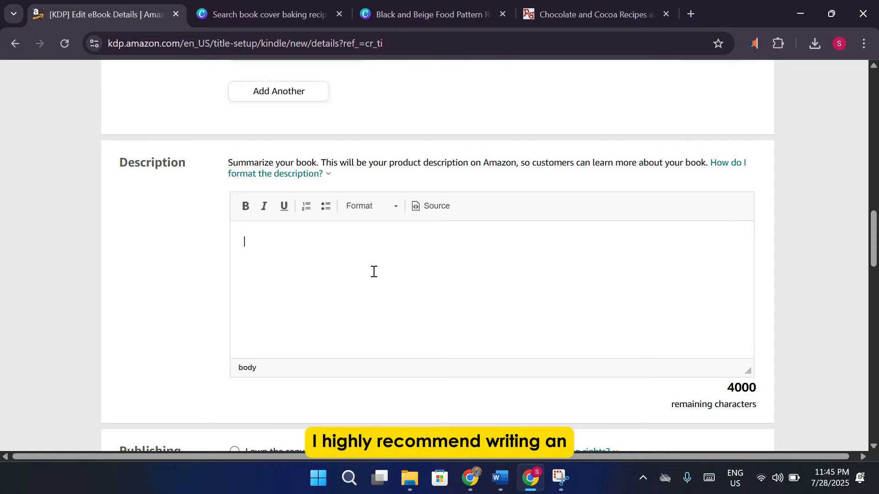
# Expand and copy the full Gutenberg summary, then paste it into the KDP Description box.
pyautogui.click(596, 20)
pyautogui.scroll(-6, 333, 284)
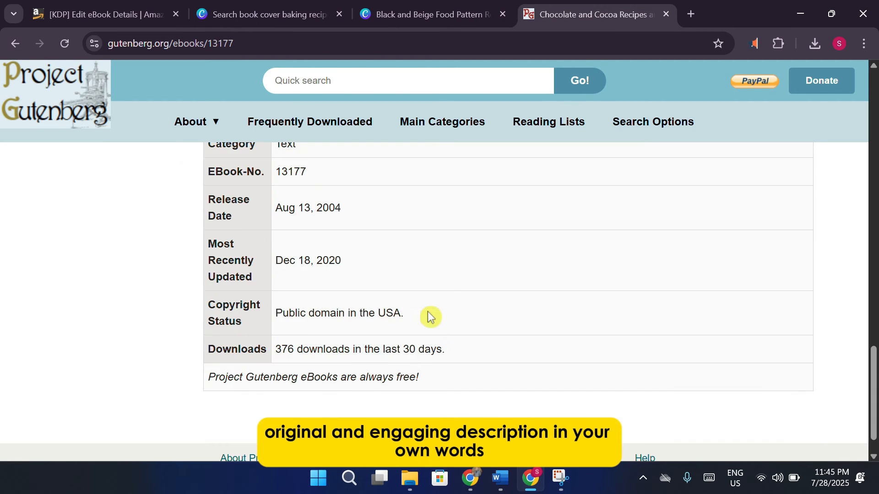
pyautogui.scroll(10, 443, 319)
pyautogui.scroll(4, 443, 319)
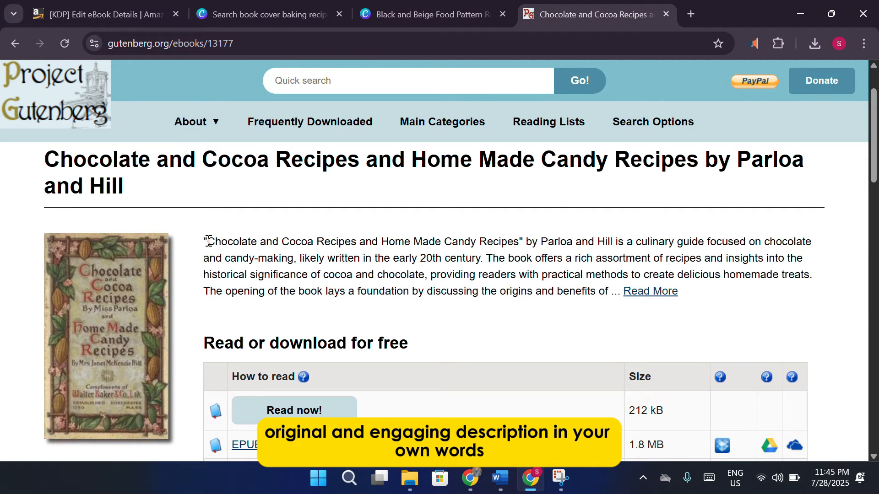
pyautogui.moveTo(207, 241); pyautogui.dragTo(634, 292)
pyautogui.click(641, 291)
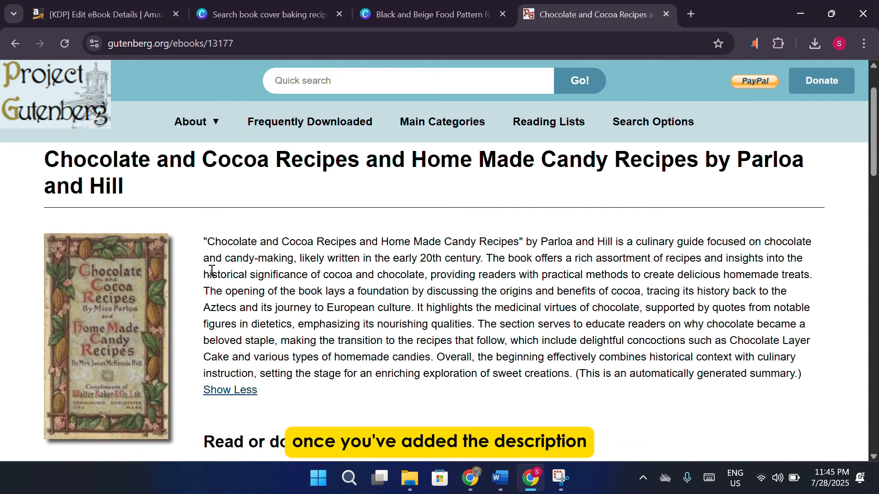
pyautogui.moveTo(209, 247); pyautogui.dragTo(566, 377)
pyautogui.hotkey('ctrl', 'c')
pyautogui.click(106, 14)
pyautogui.click(336, 249)
pyautogui.hotkey('ctrl', 'v')
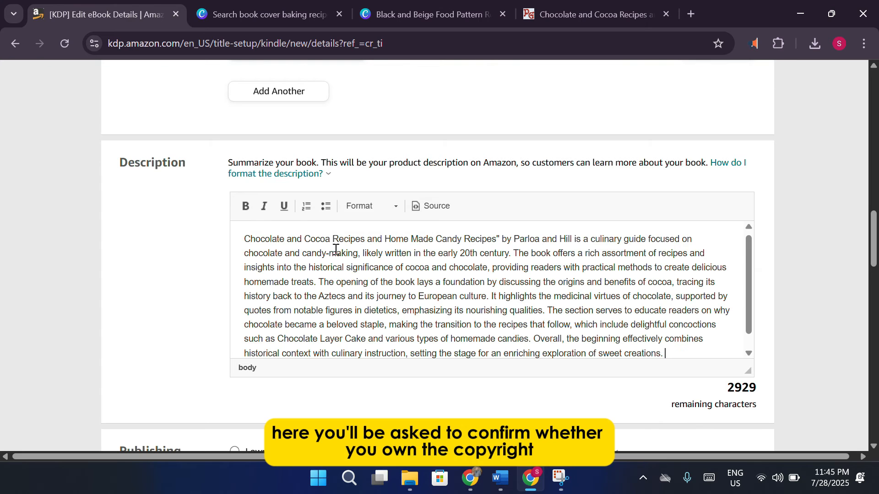
pyautogui.scroll(-4, 192, 292)
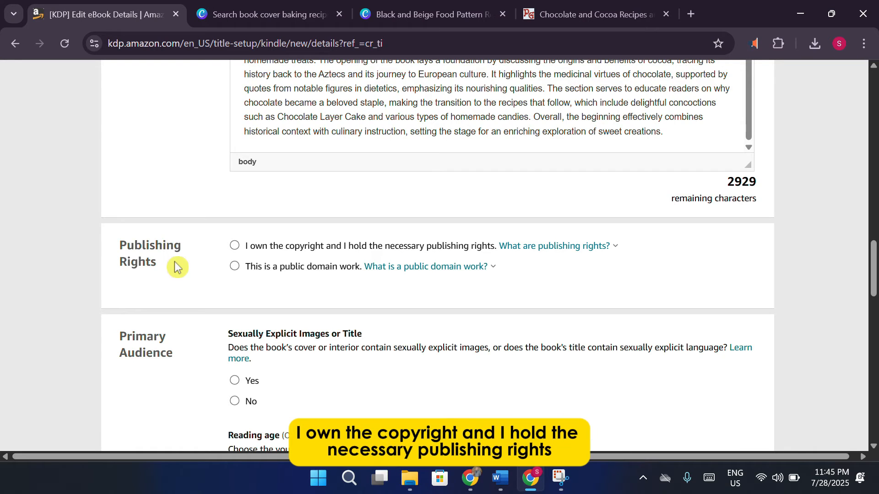
# Mark the book as a public domain work, confirming via a Google search on Project Gutenberg.
pyautogui.click(236, 248)
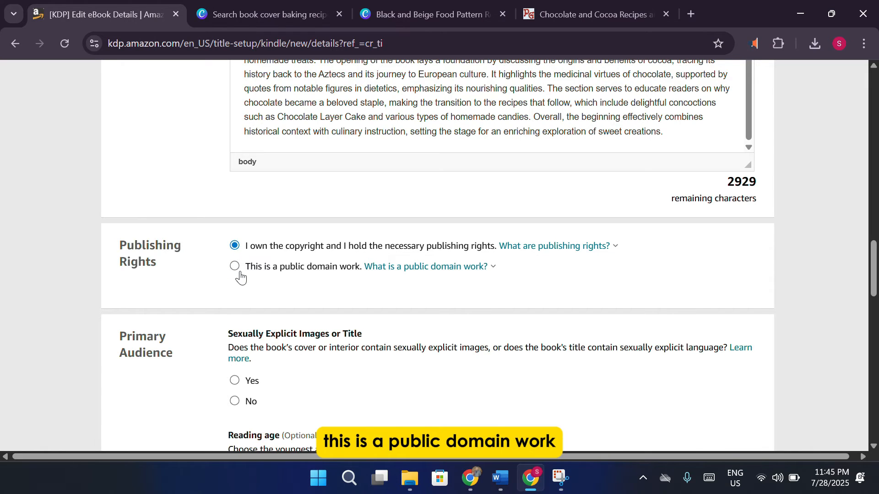
pyautogui.click(239, 270)
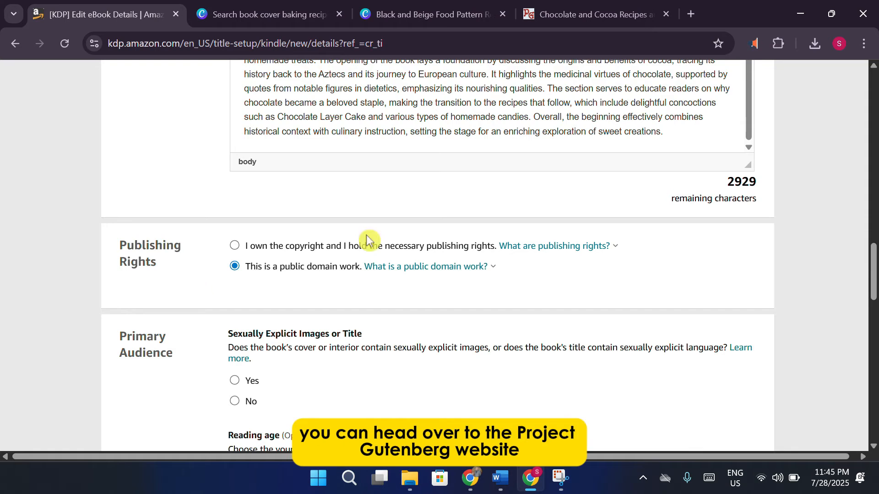
pyautogui.click(691, 13)
pyautogui.write('gutenb')
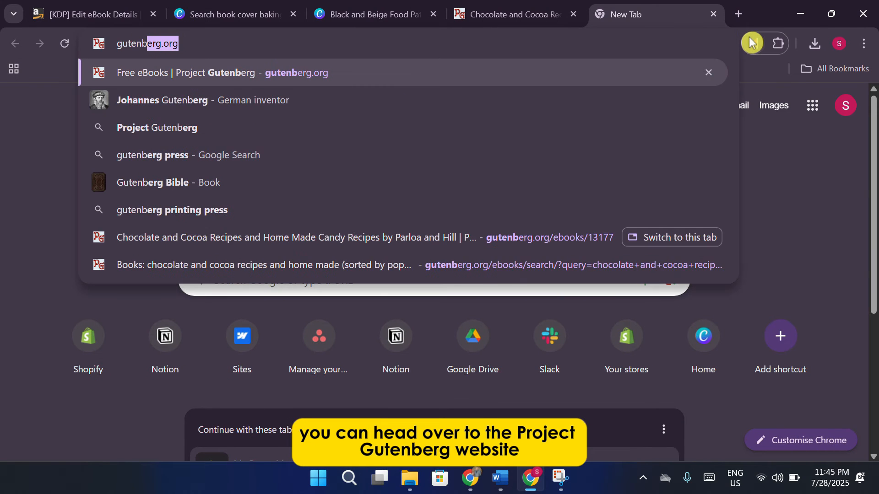
pyautogui.write('er project is free library')
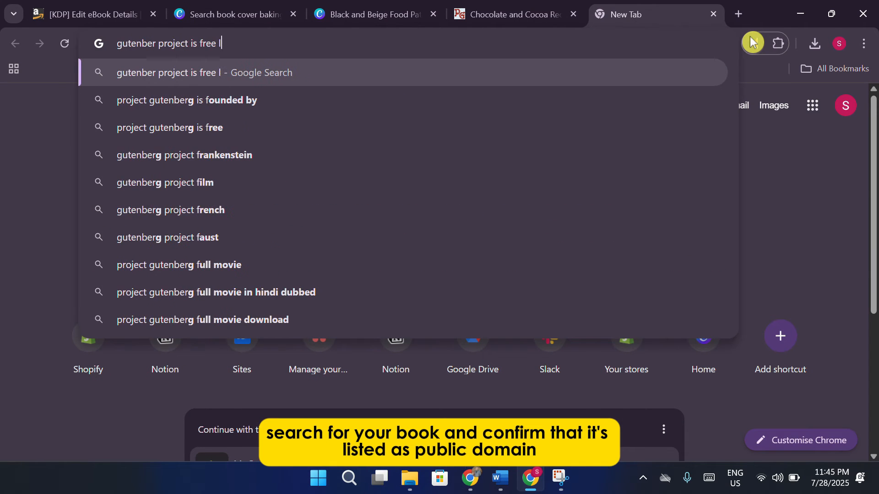
pyautogui.press('Return')
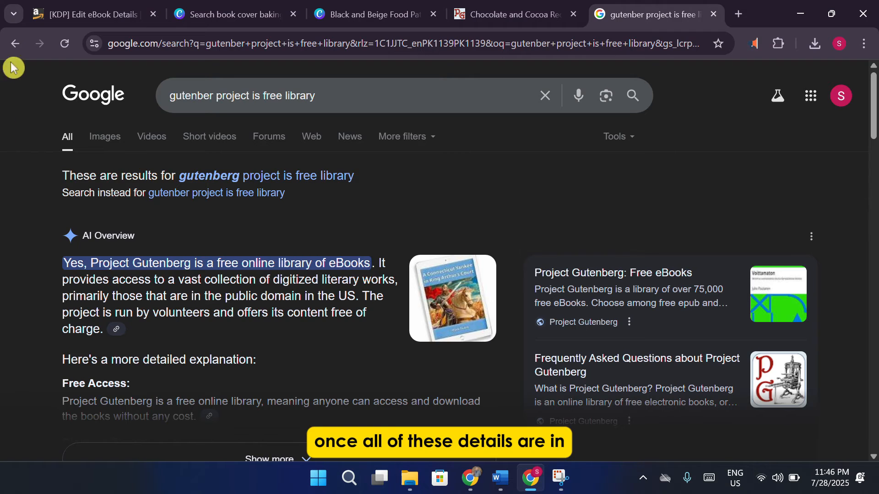
pyautogui.click(98, 9)
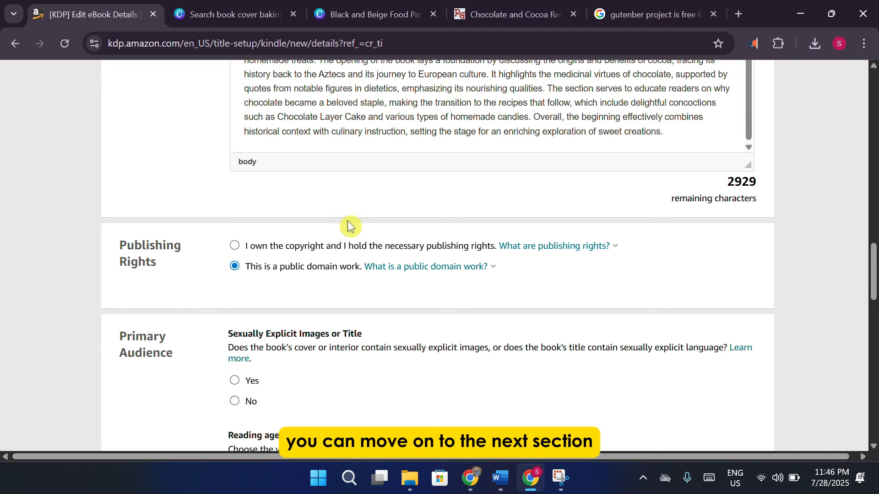
# Answer No to sexually explicit images or title under Primary Audience.
pyautogui.scroll(-3, 359, 257)
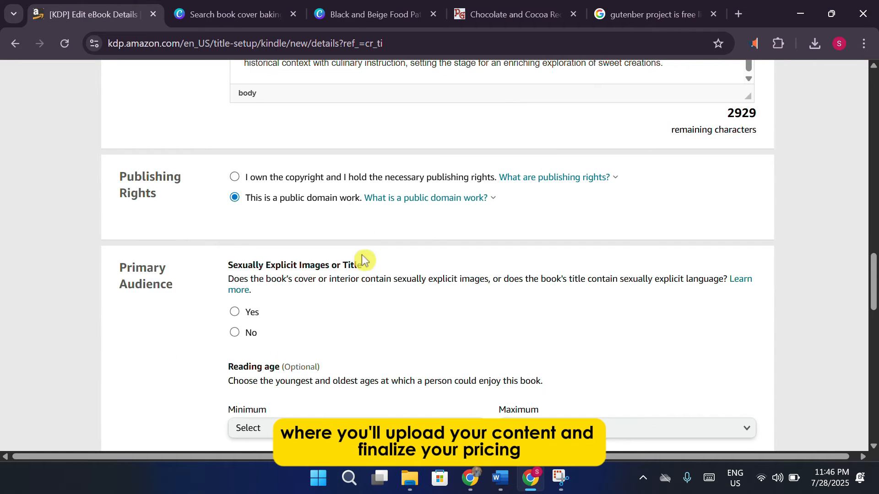
pyautogui.moveTo(122, 198); pyautogui.dragTo(177, 221)
pyautogui.click(190, 227)
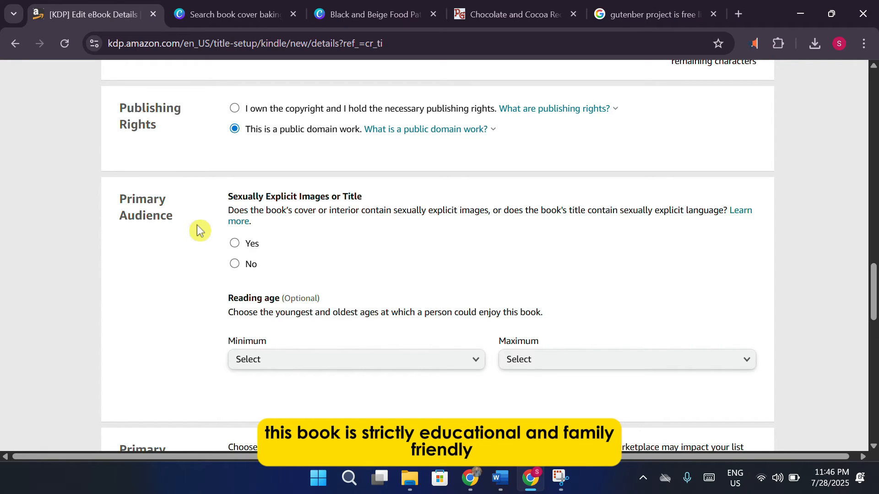
pyautogui.click(234, 263)
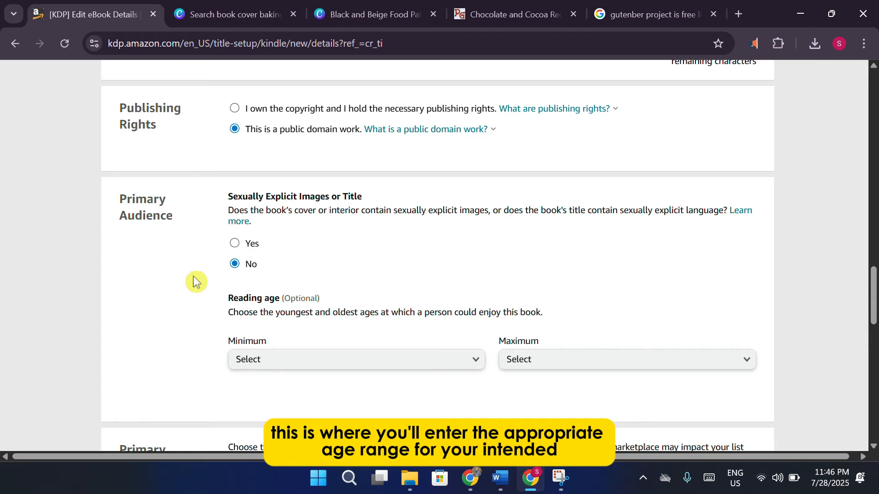
# Set the reading age range to minimum 10 and maximum 18+.
pyautogui.scroll(-2, 196, 281)
pyautogui.click(312, 295)
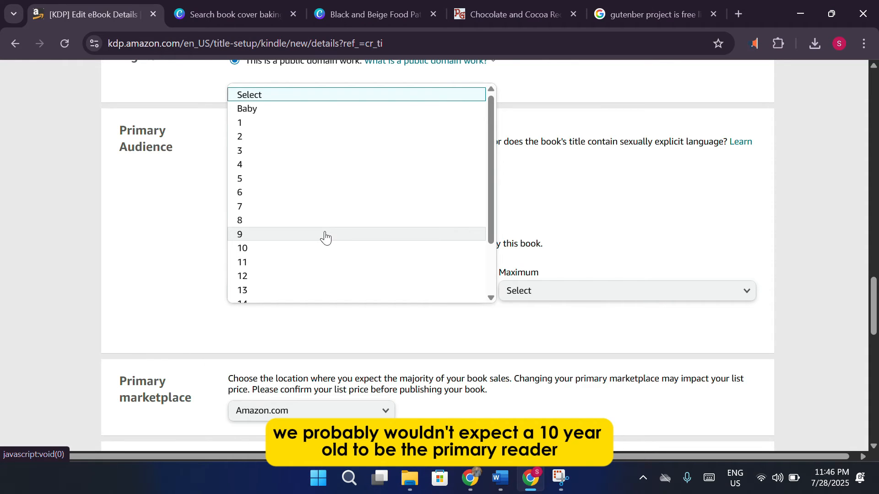
pyautogui.click(293, 250)
pyautogui.click(545, 292)
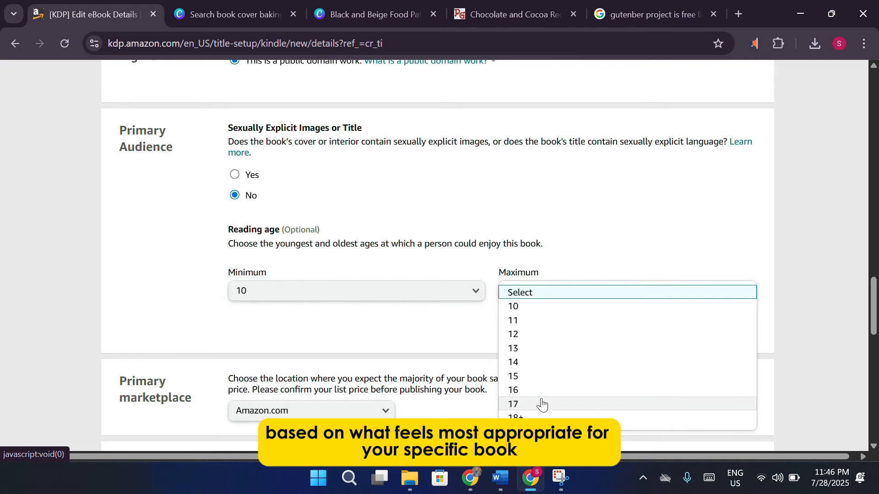
pyautogui.click(521, 418)
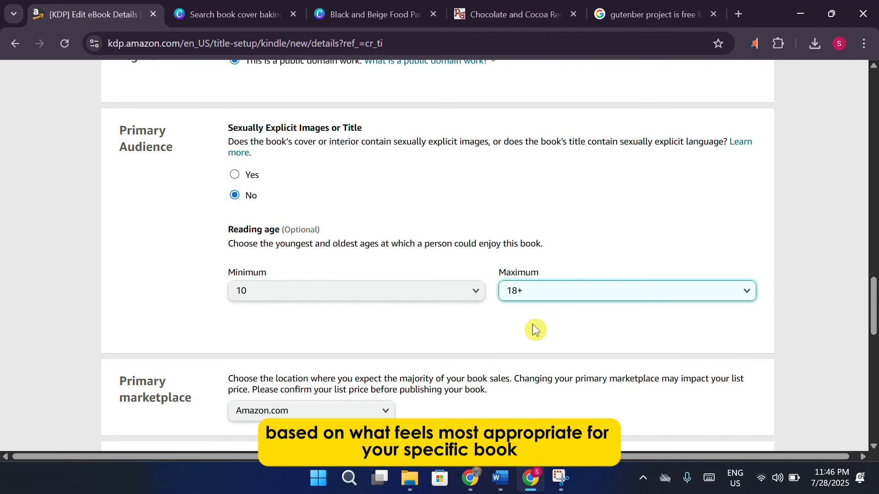
pyautogui.scroll(-3, 531, 328)
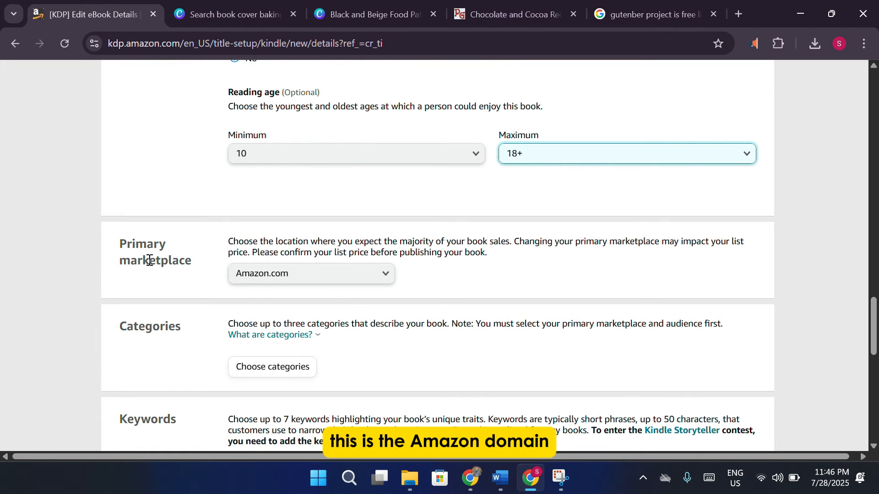
pyautogui.click(306, 280)
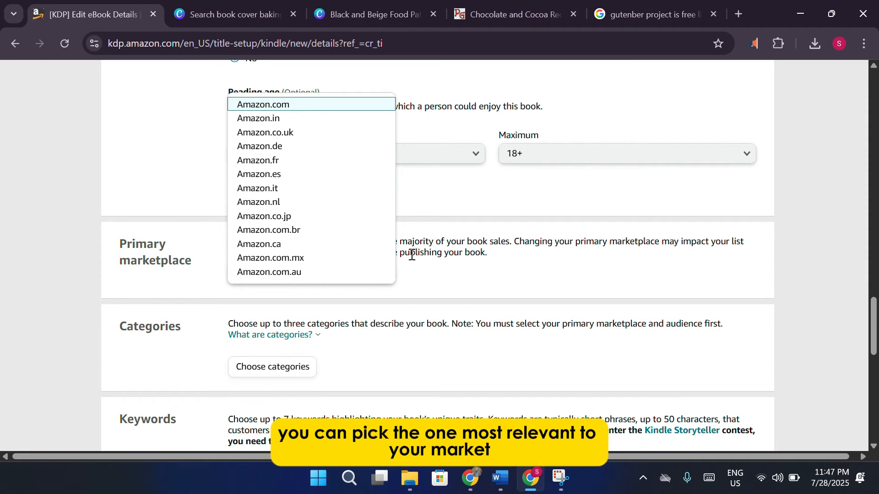
pyautogui.click(273, 107)
pyautogui.scroll(-2, 281, 181)
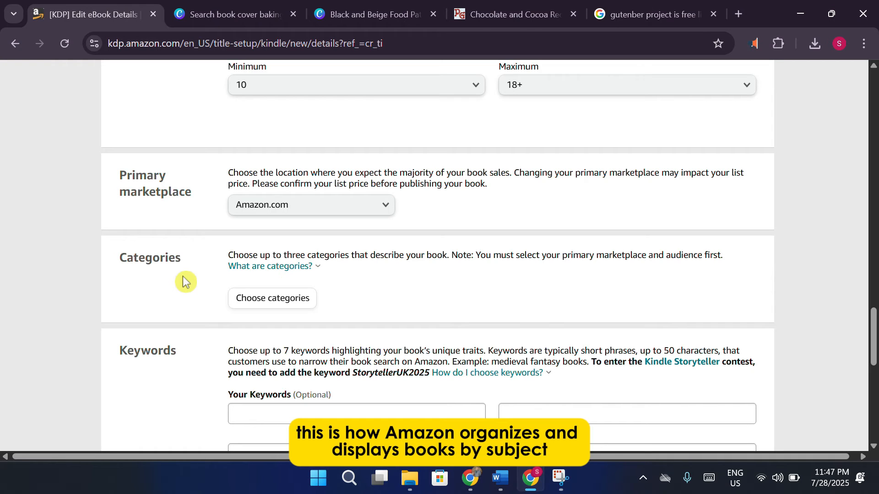
# Choose the Cookbooks, Food & Wine category with Baking as its subcategory.
pyautogui.click(275, 298)
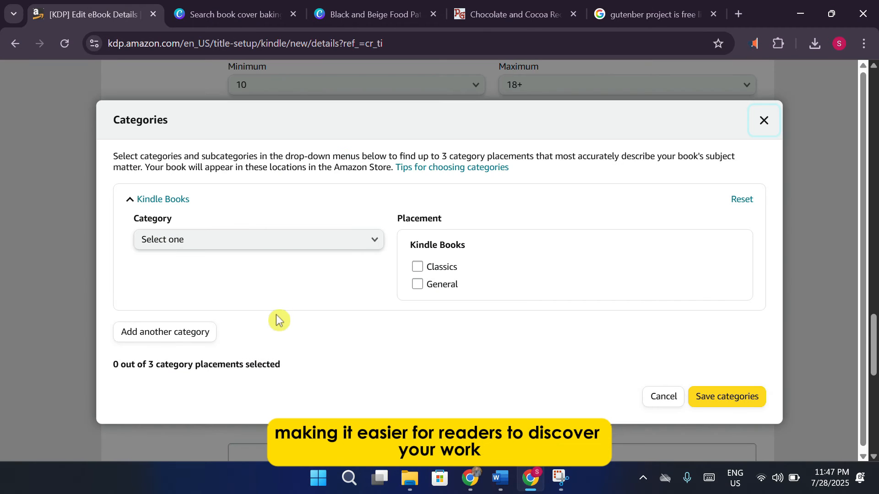
pyautogui.click(307, 240)
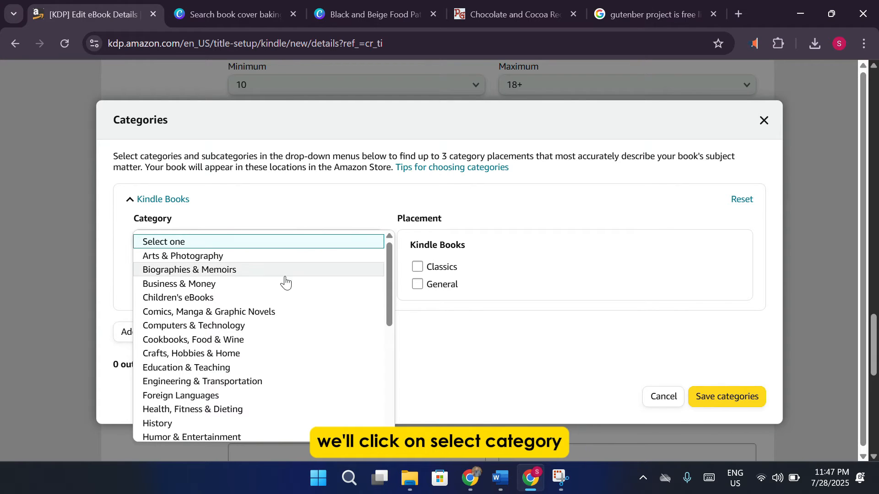
pyautogui.click(240, 344)
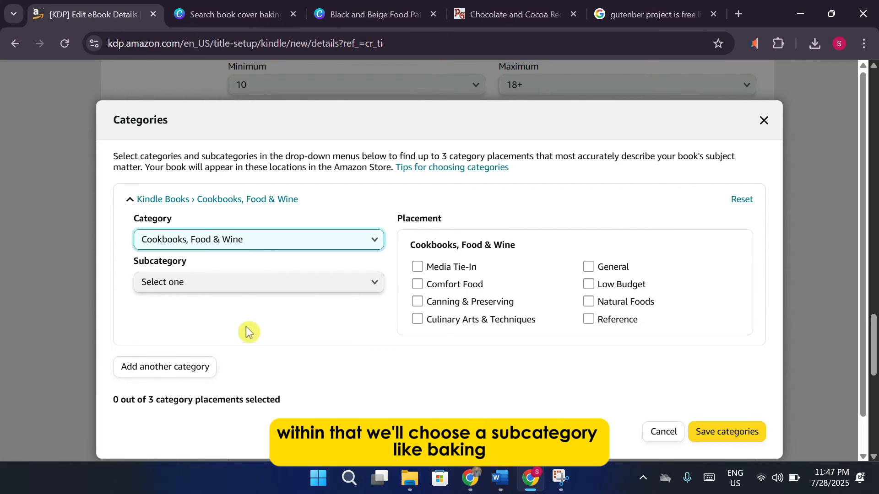
pyautogui.click(278, 287)
pyautogui.press('m')
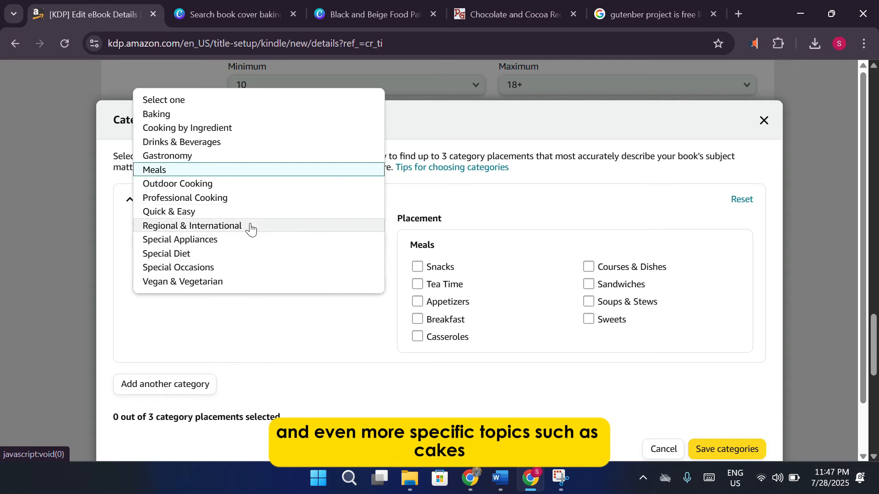
pyautogui.click(206, 119)
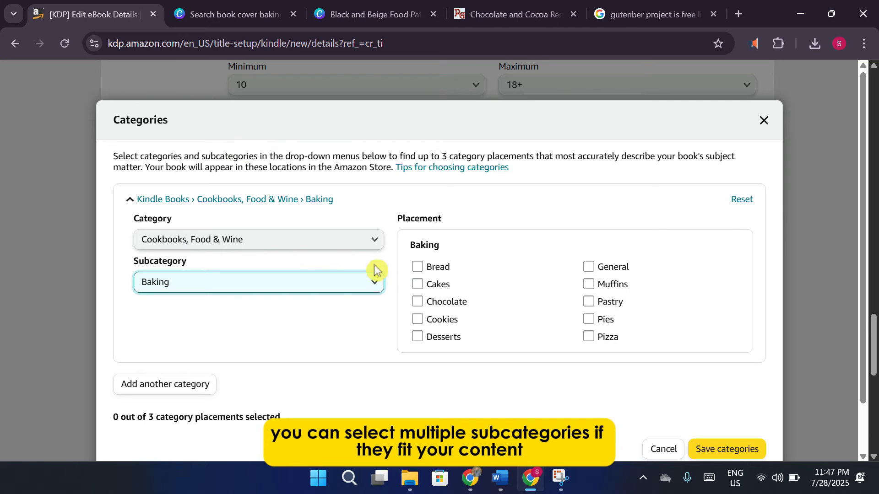
# Tick the Chocolate, Desserts and General placements and save the categories.
pyautogui.click(418, 320)
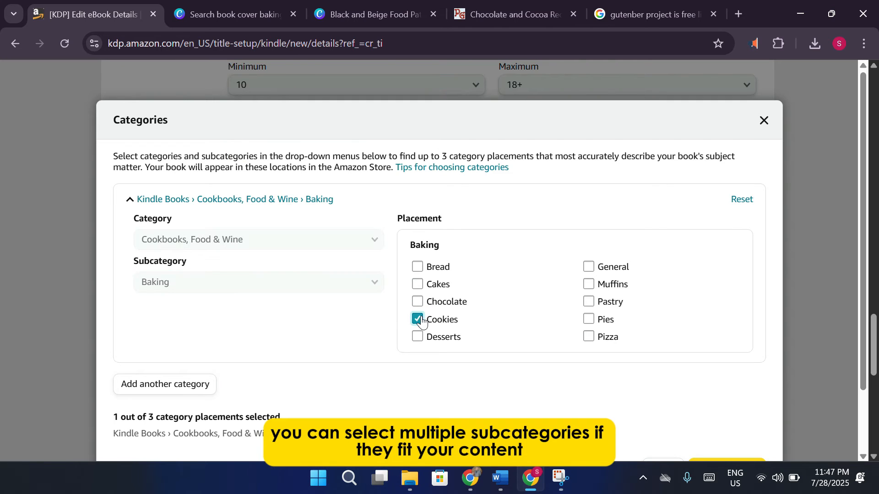
pyautogui.click(418, 320)
pyautogui.click(416, 303)
pyautogui.click(417, 337)
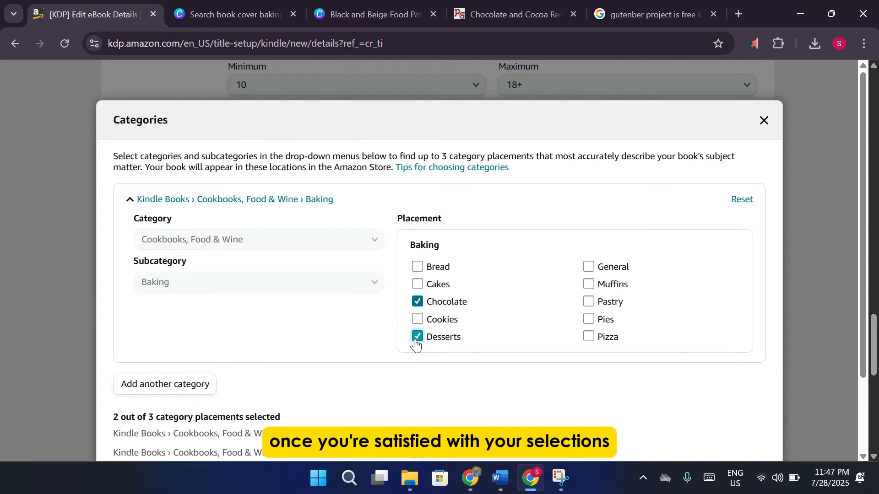
pyautogui.click(598, 266)
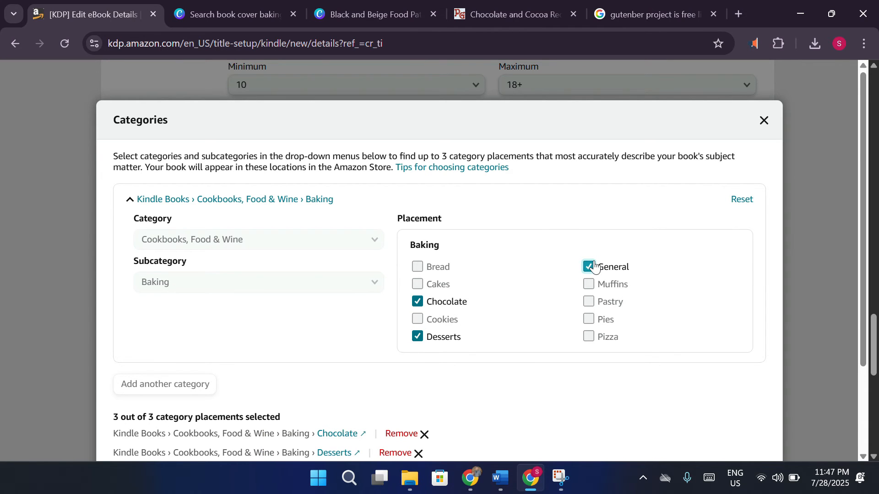
pyautogui.scroll(-3, 604, 269)
pyautogui.click(730, 404)
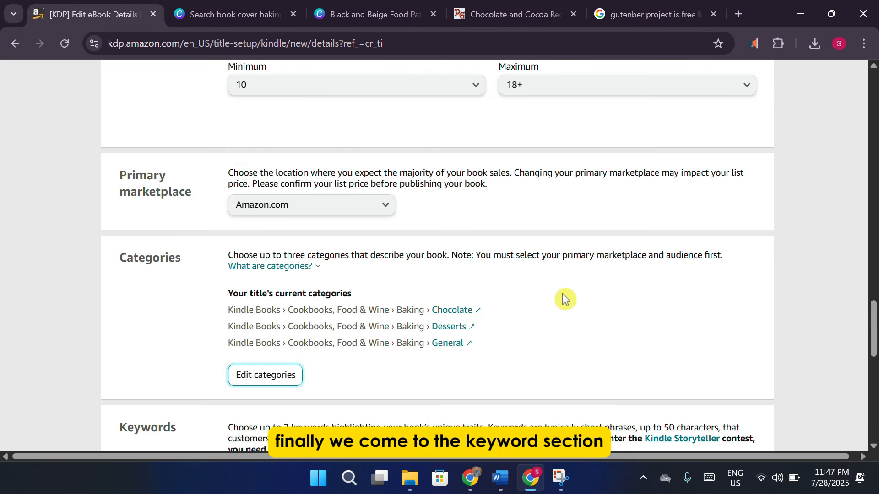
# Enter the keywords 'cook book', 'baking' and 'chocolate cake'.
pyautogui.scroll(-6, 506, 261)
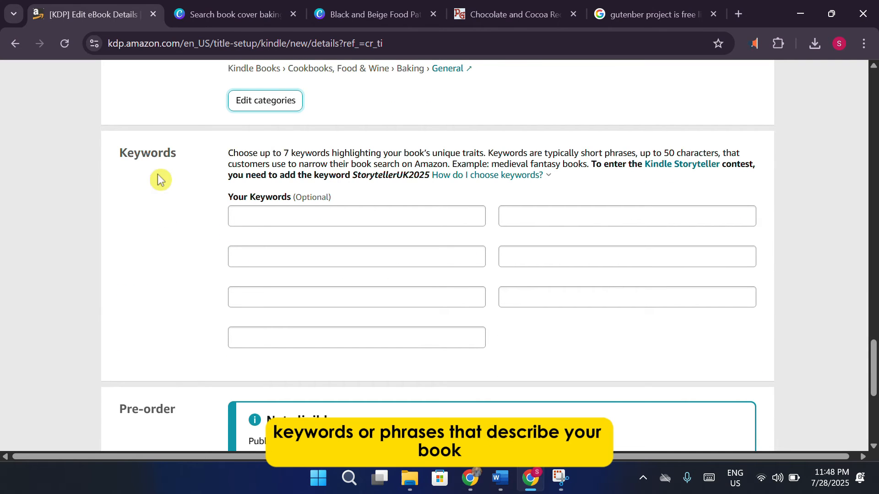
pyautogui.scroll(-1, 158, 180)
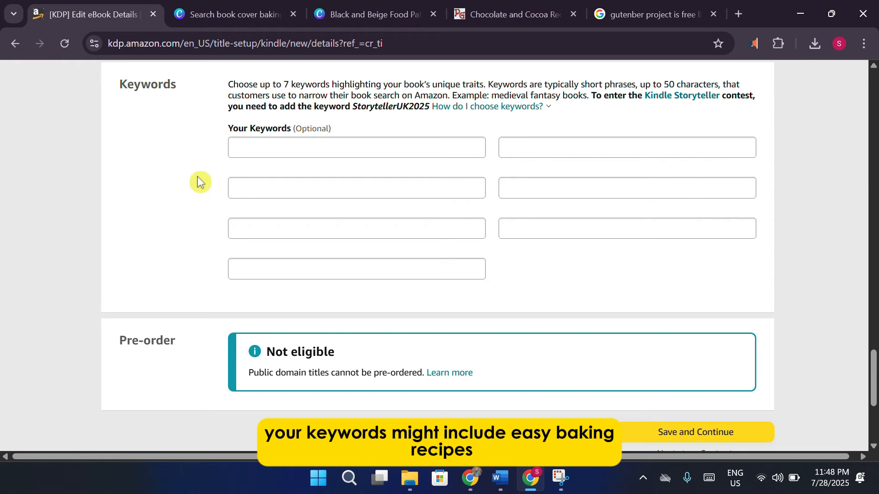
pyautogui.click(297, 148)
pyautogui.write('c')
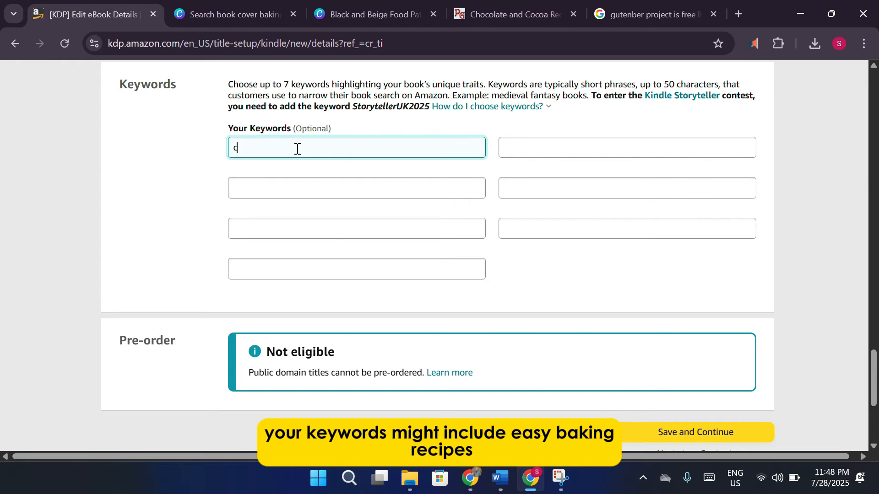
pyautogui.write('ook book')
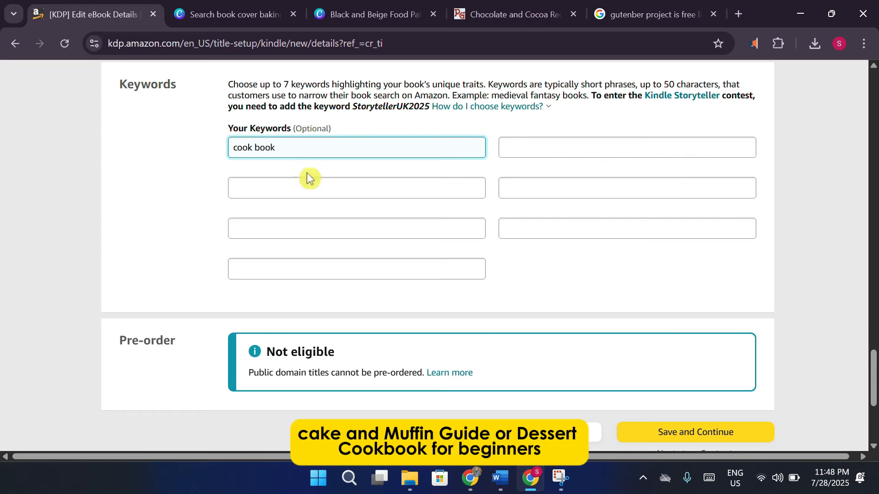
pyautogui.click(307, 189)
pyautogui.write('baking')
pyautogui.click(330, 223)
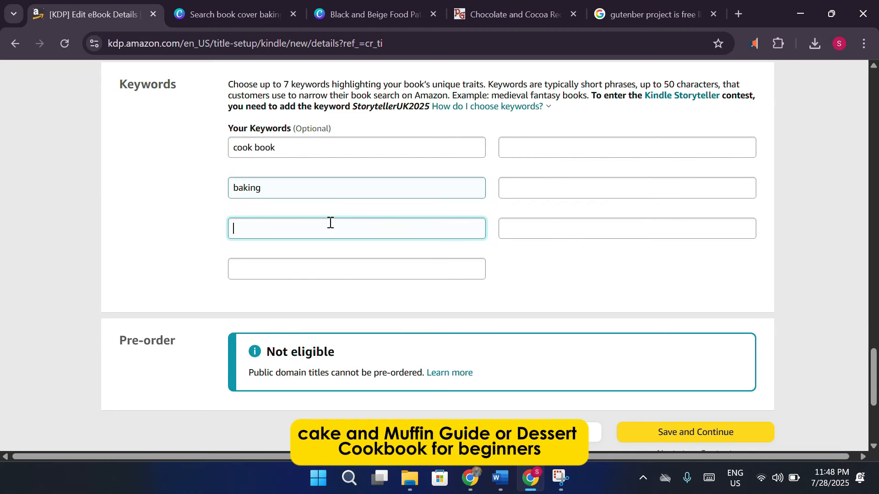
pyautogui.write('chocolate cake')
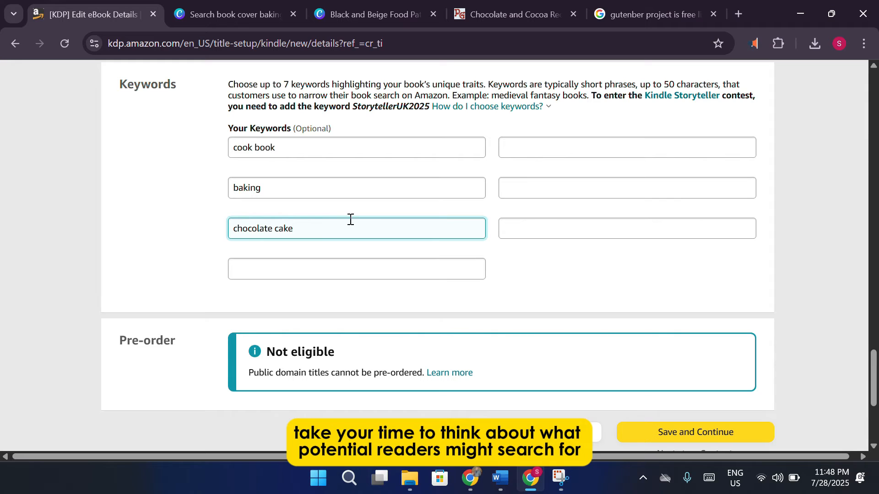
# Add the keywords 'desert' and 'cake', and start typing a sixth keyword 'deretes cake'.
pyautogui.click(640, 152)
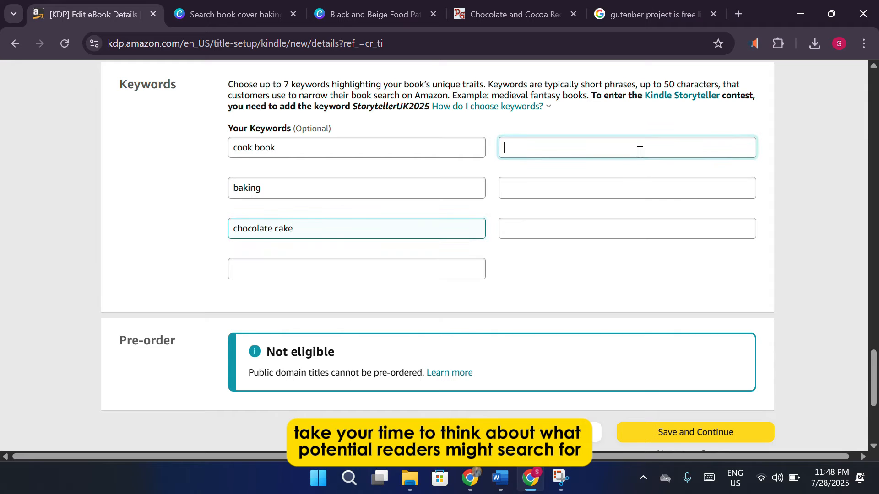
pyautogui.write('desert')
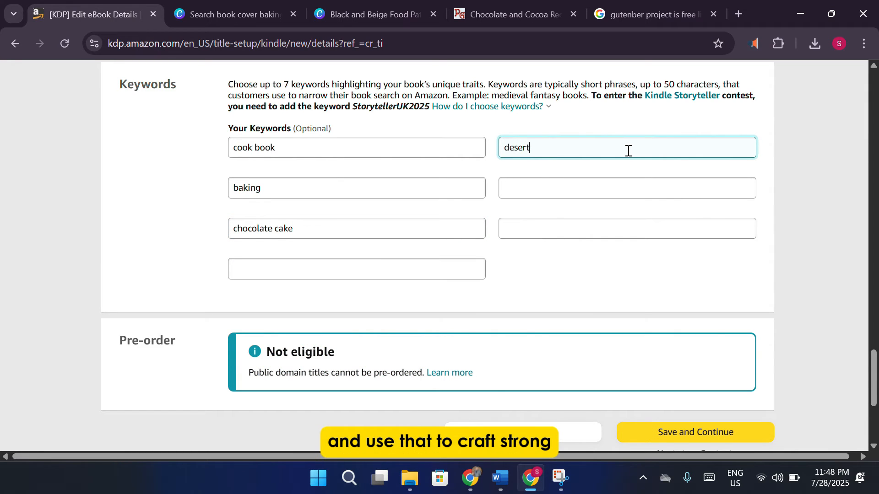
pyautogui.click(380, 266)
pyautogui.write('cake')
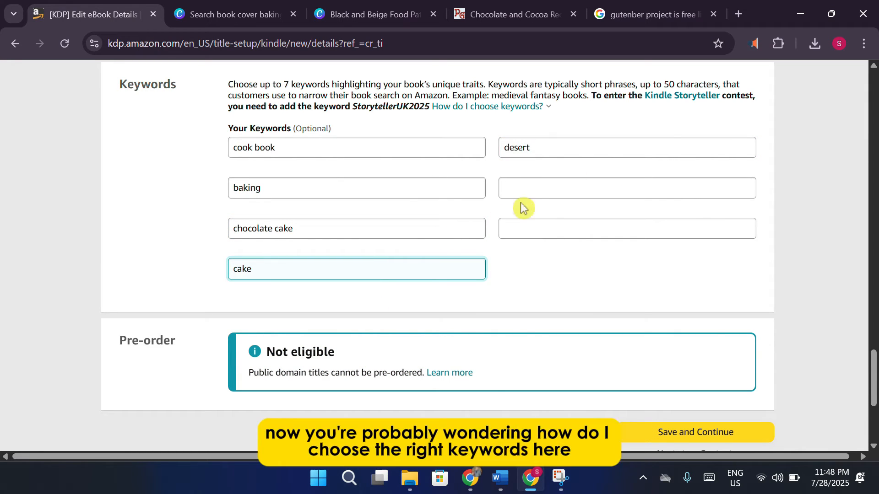
pyautogui.click(545, 192)
pyautogui.write('dere')
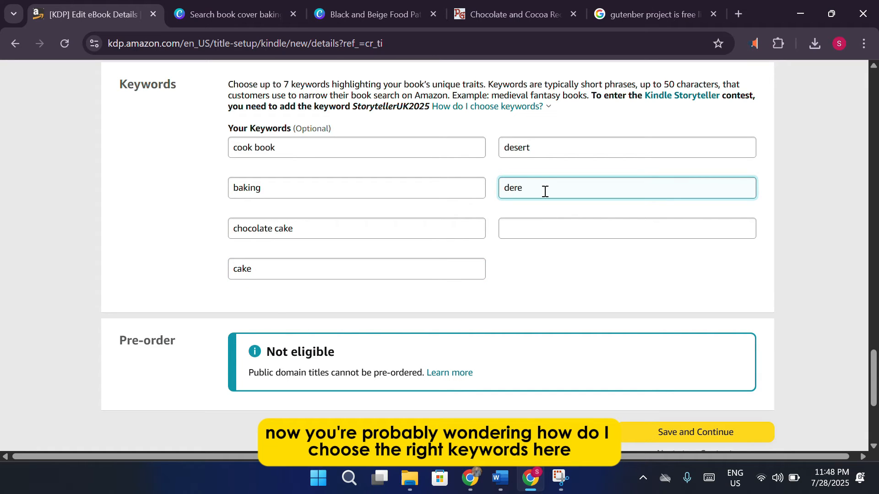
pyautogui.write('tes cake')
pyautogui.press('BackSpace')
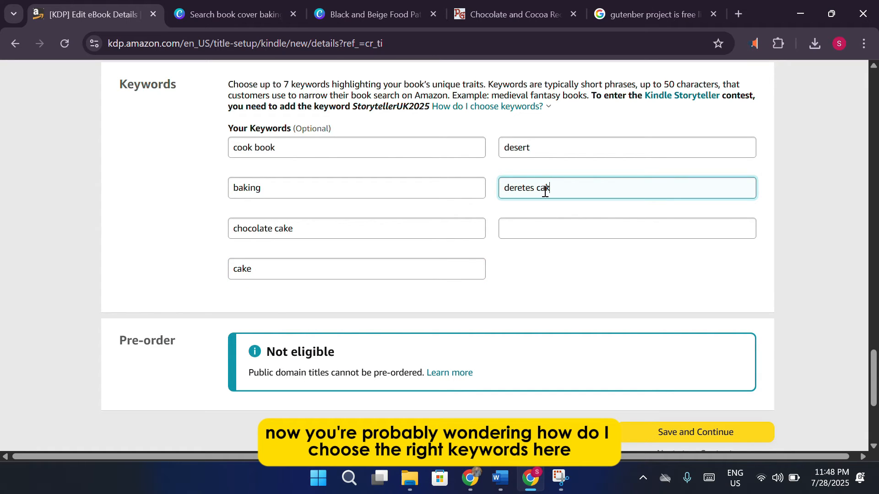
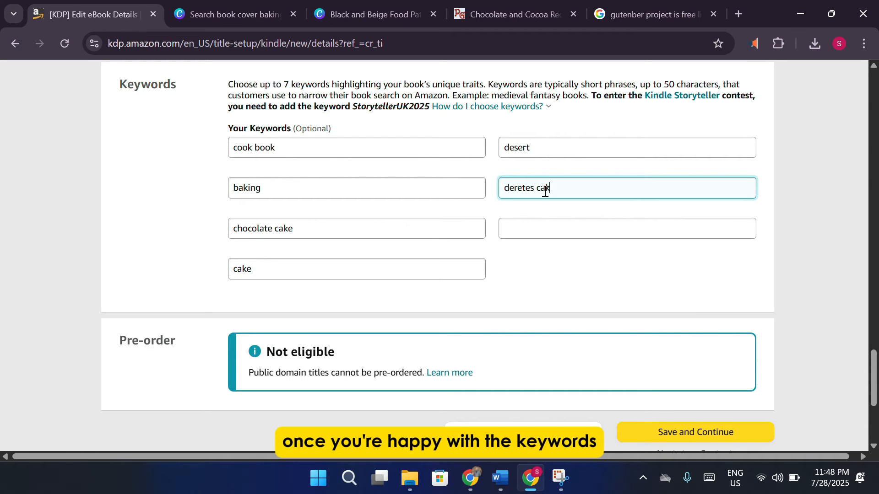
# Complete the sixth keyword 'deretes cake' and save the eBook details.
pyautogui.write('e')
pyautogui.scroll(-5, 551, 211)
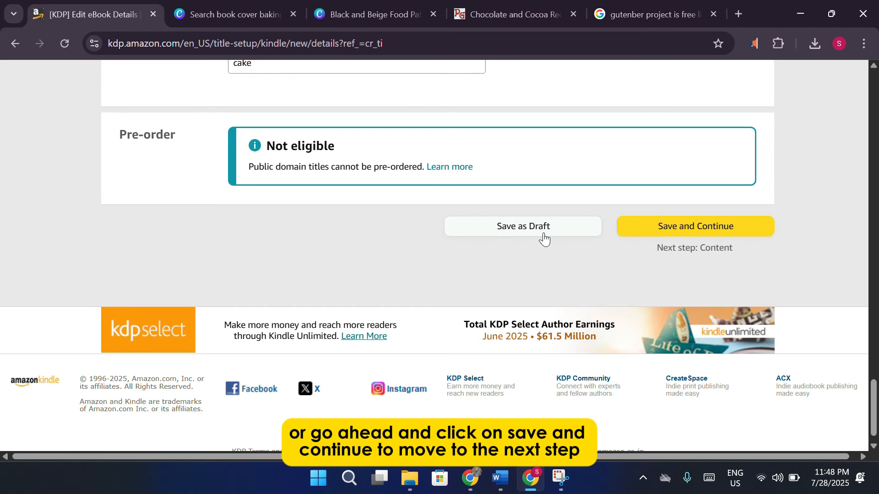
pyautogui.click(710, 225)
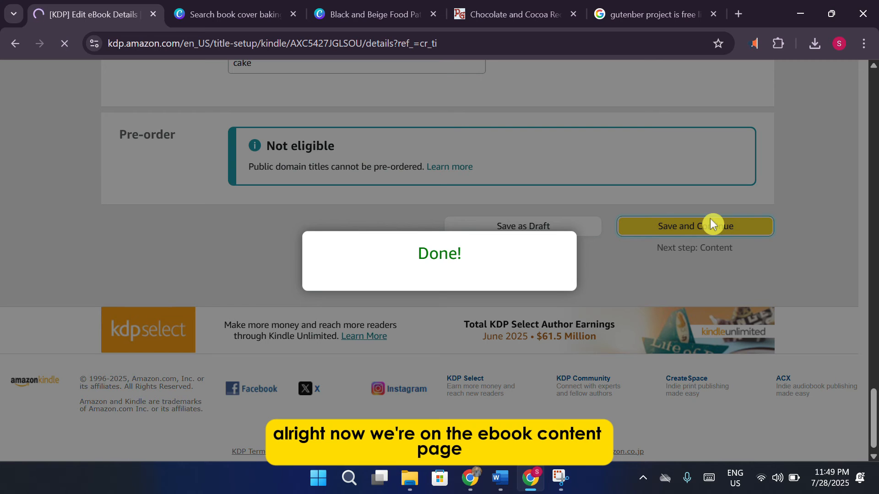
# Scroll the Kindle eBook Content page to the Manuscript section and begin the manuscript upload.
pyautogui.scroll(-7, 710, 221)
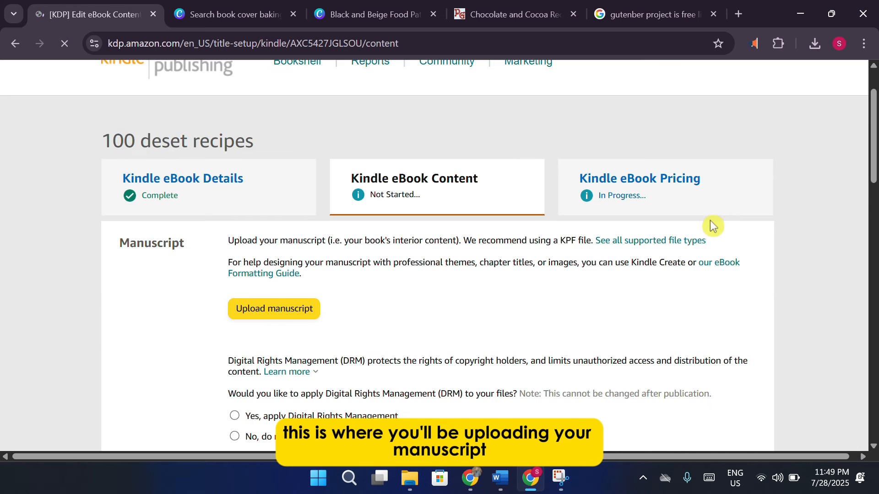
pyautogui.scroll(3, 619, 261)
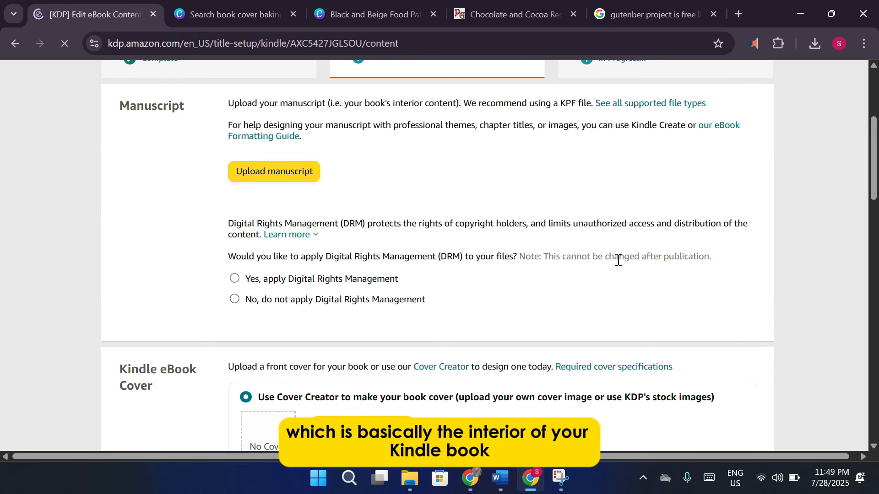
pyautogui.scroll(-4, 514, 349)
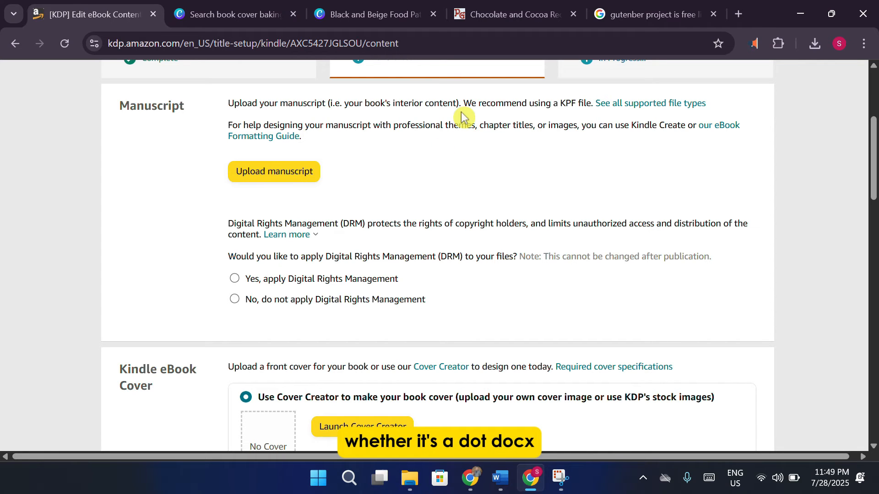
pyautogui.scroll(-1, 458, 177)
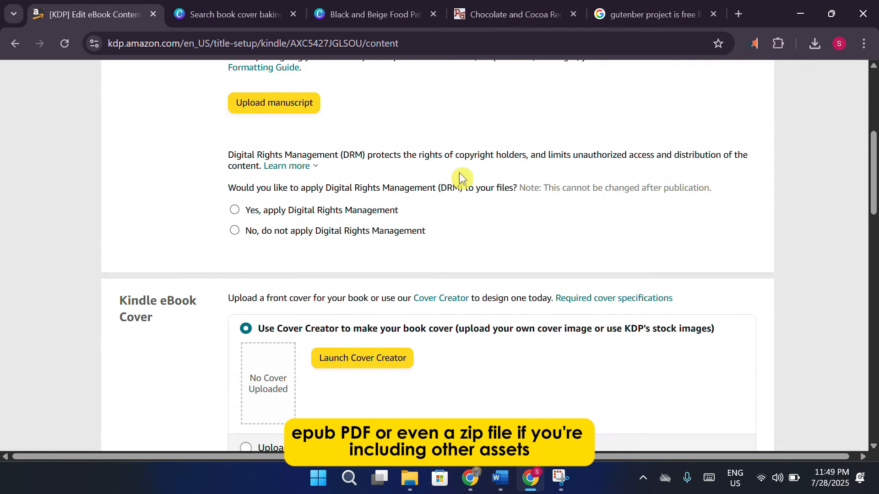
pyautogui.scroll(2, 458, 177)
pyautogui.click(290, 239)
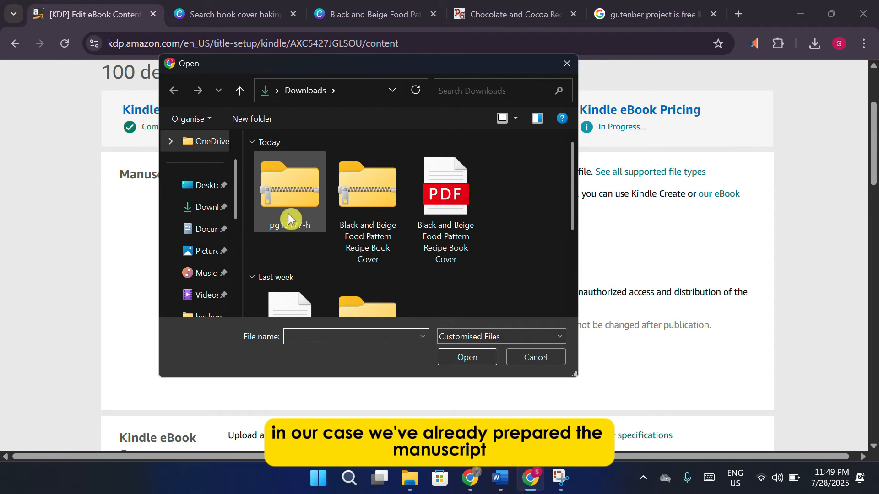
# Upload pg13177-h.zip from Downloads as the manuscript, then move down to the cover section.
pyautogui.click(289, 216)
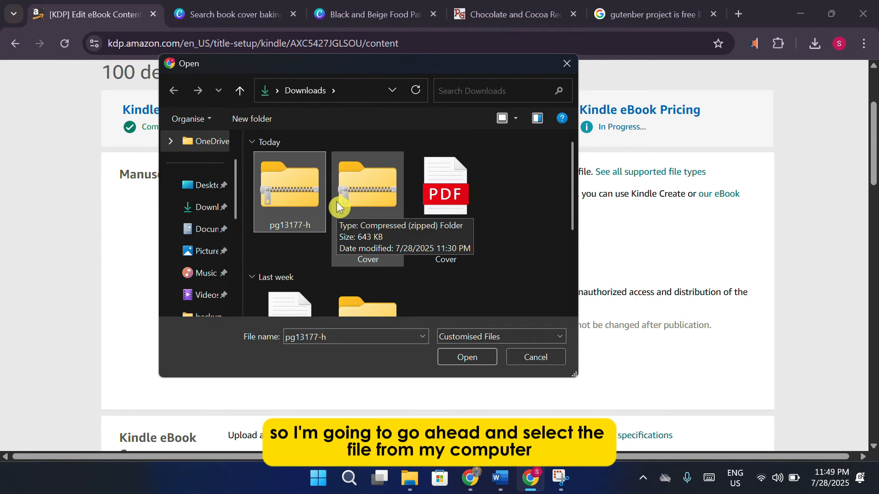
pyautogui.click(480, 359)
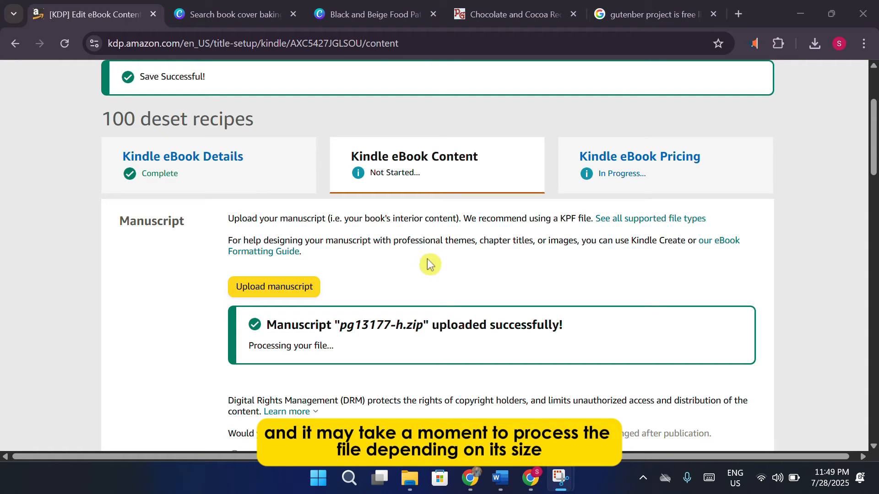
pyautogui.scroll(-1, 426, 261)
pyautogui.scroll(-2, 425, 257)
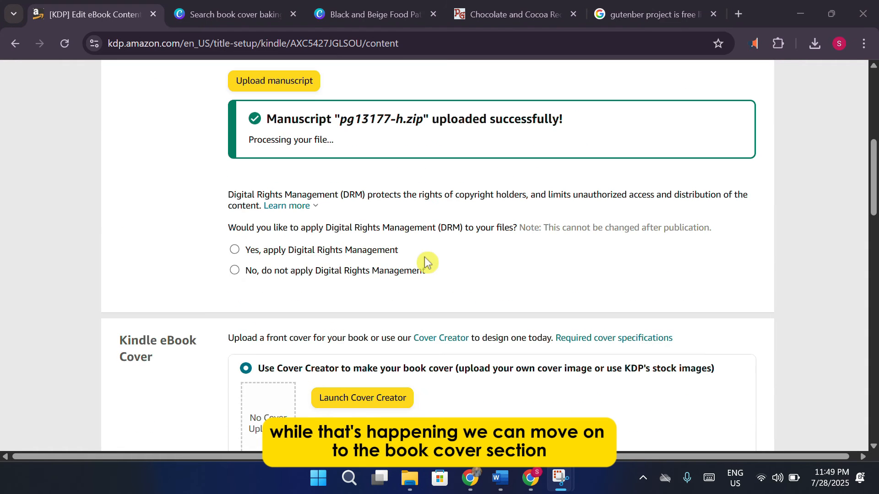
pyautogui.scroll(-2, 424, 257)
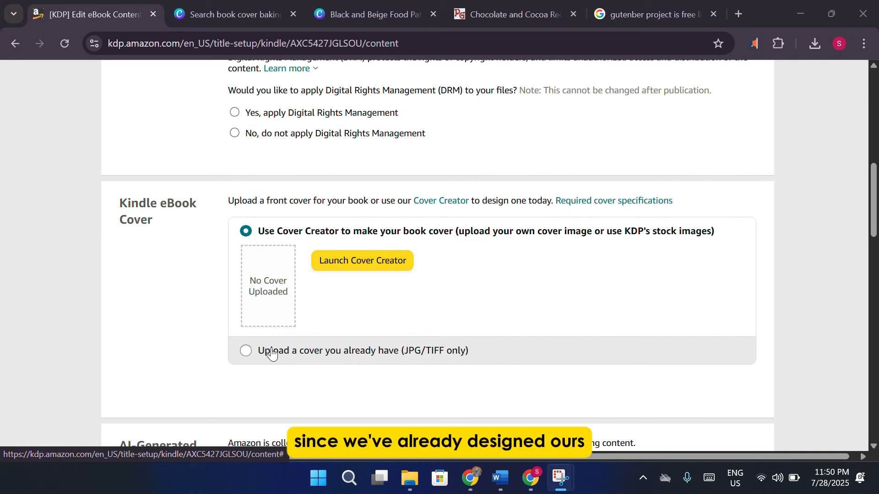
# Choose 'Upload a cover you already have', start a cover file upload, then cancel it.
pyautogui.click(246, 351)
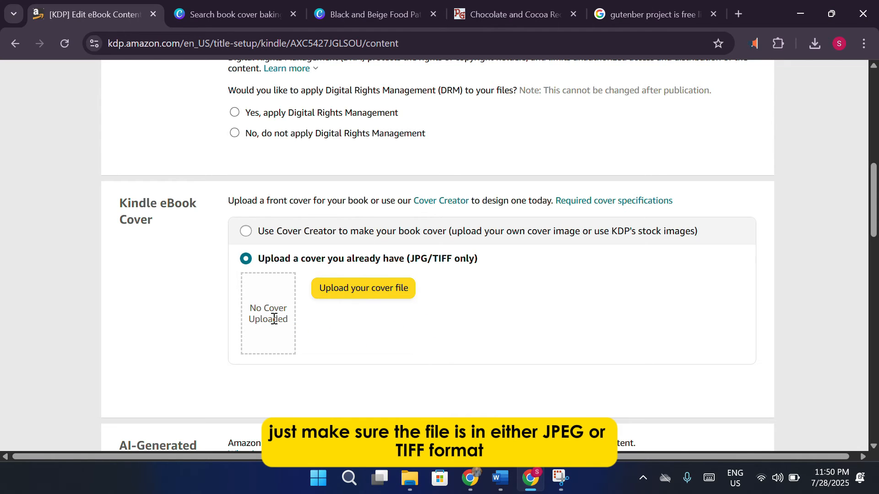
pyautogui.click(348, 297)
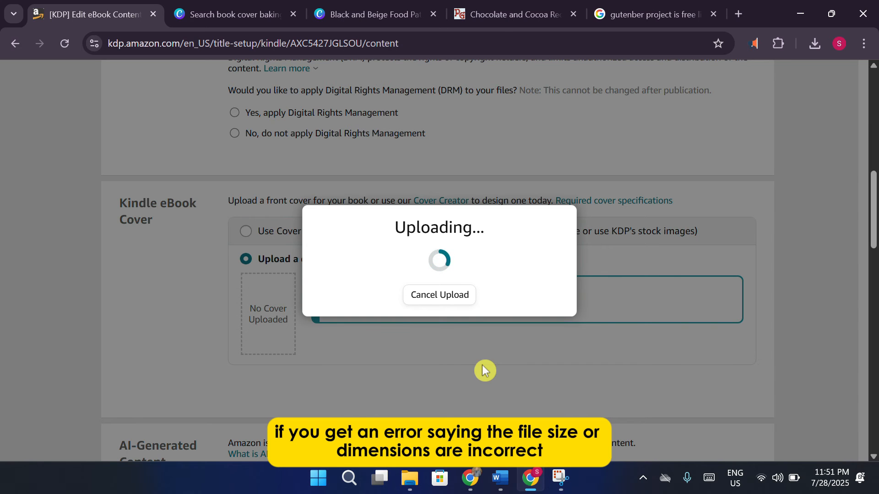
pyautogui.click(451, 303)
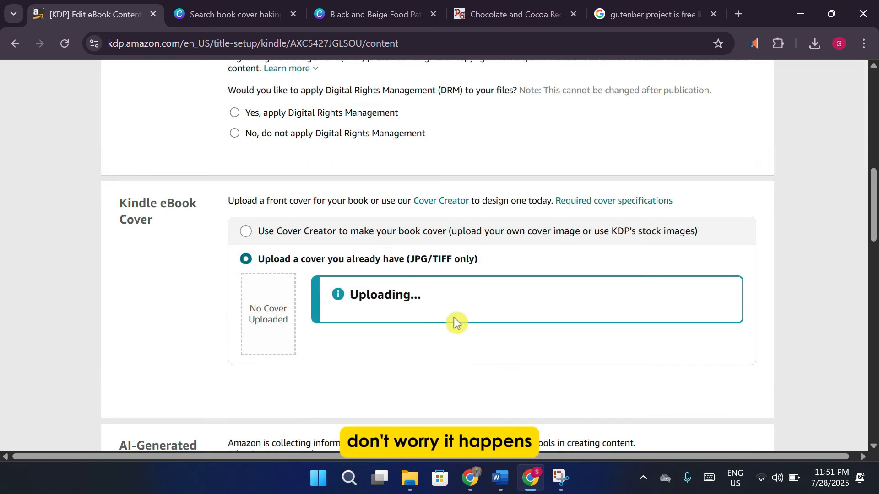
pyautogui.scroll(-1, 455, 334)
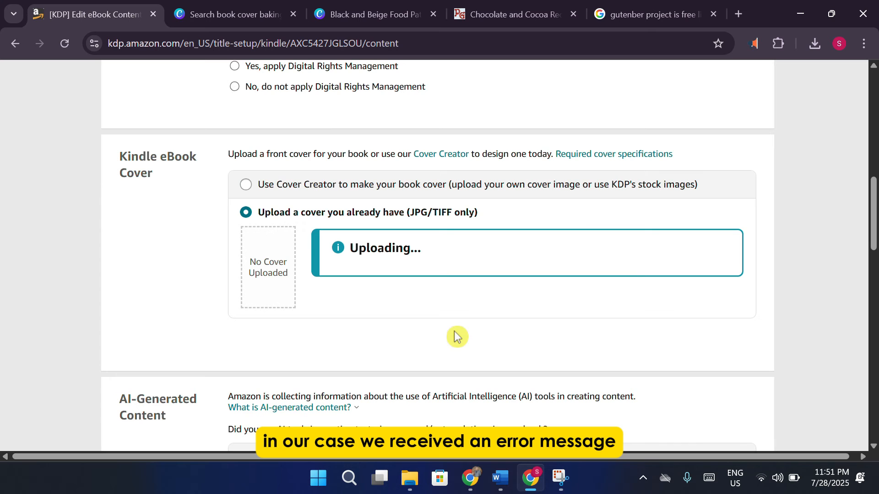
pyautogui.scroll(5, 455, 336)
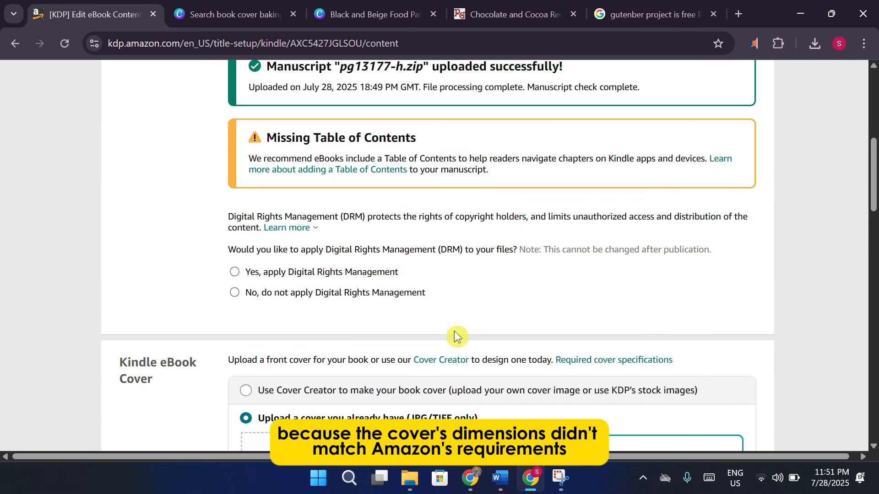
pyautogui.scroll(-5, 528, 350)
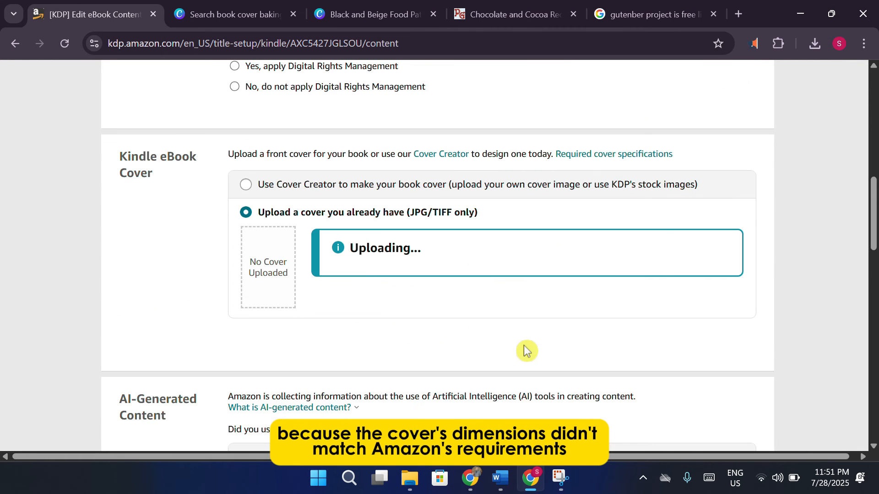
pyautogui.scroll(-3, 471, 281)
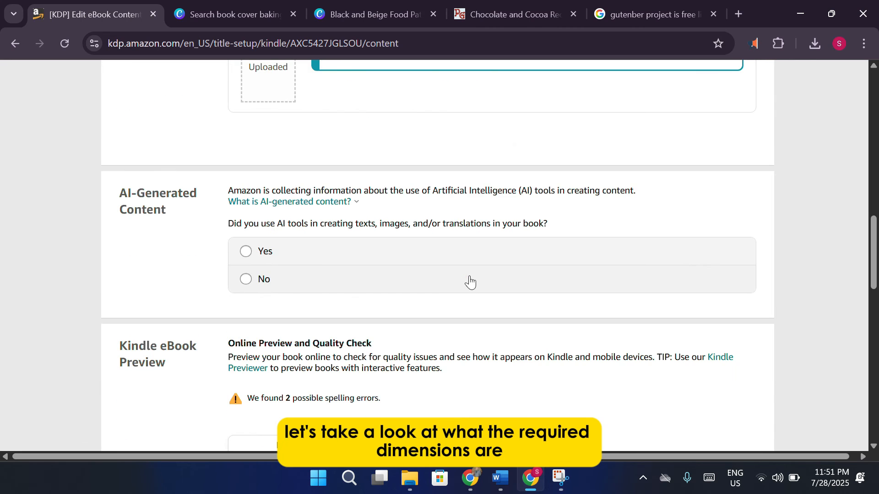
pyautogui.scroll(5, 470, 281)
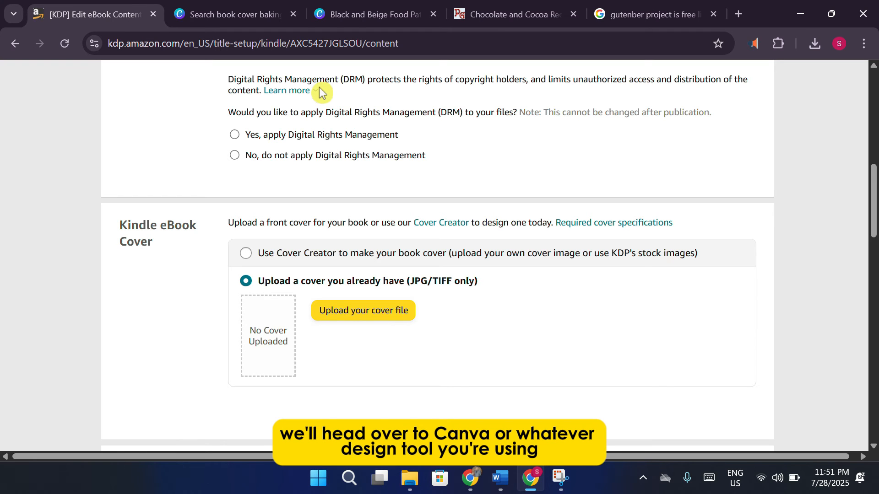
# In Canva, set the cover design's download file type to PNG and try a larger size.
pyautogui.click(337, 18)
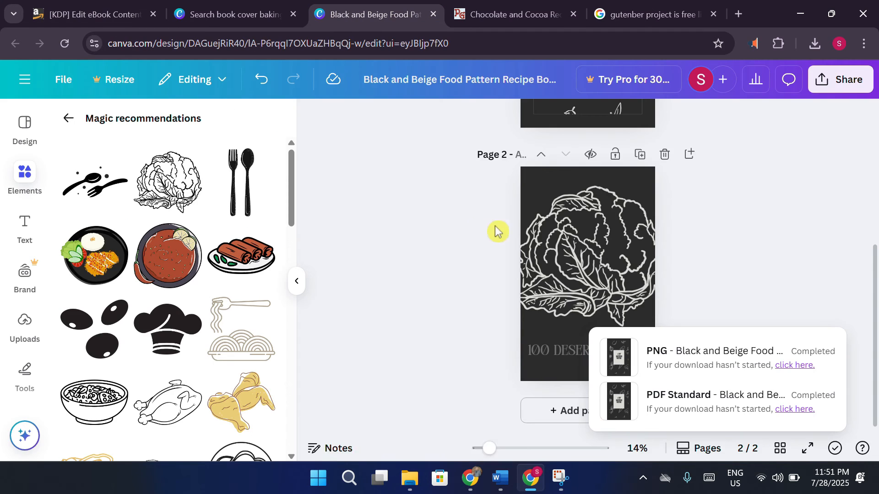
pyautogui.click(827, 84)
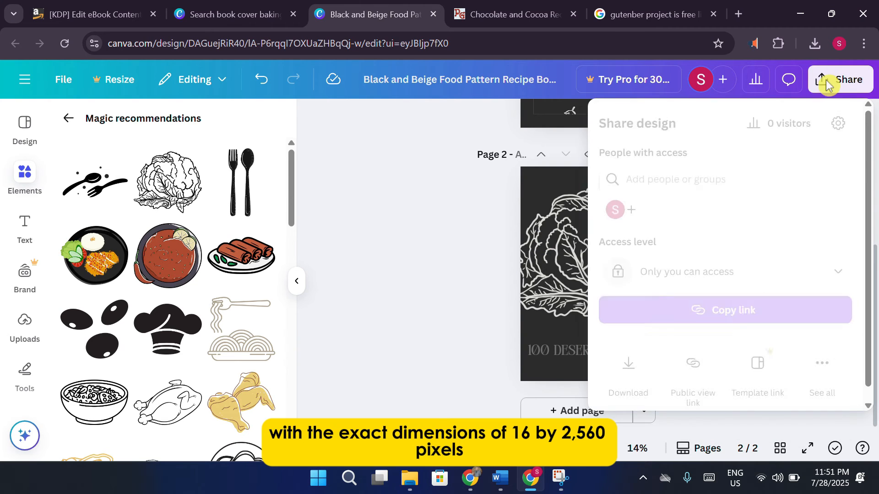
pyautogui.click(630, 364)
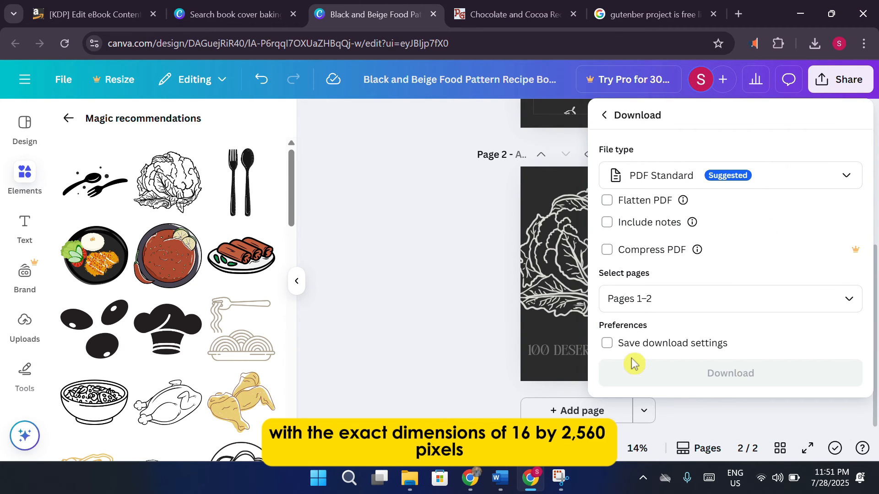
pyautogui.click(744, 176)
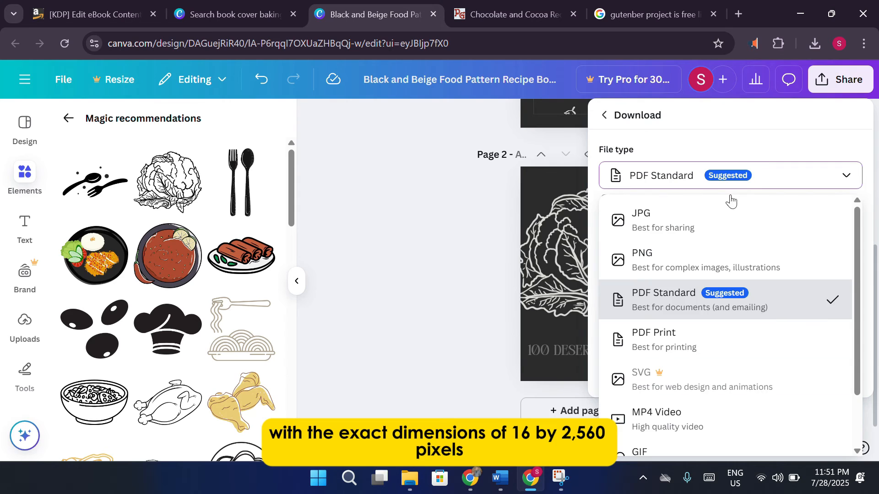
pyautogui.click(694, 252)
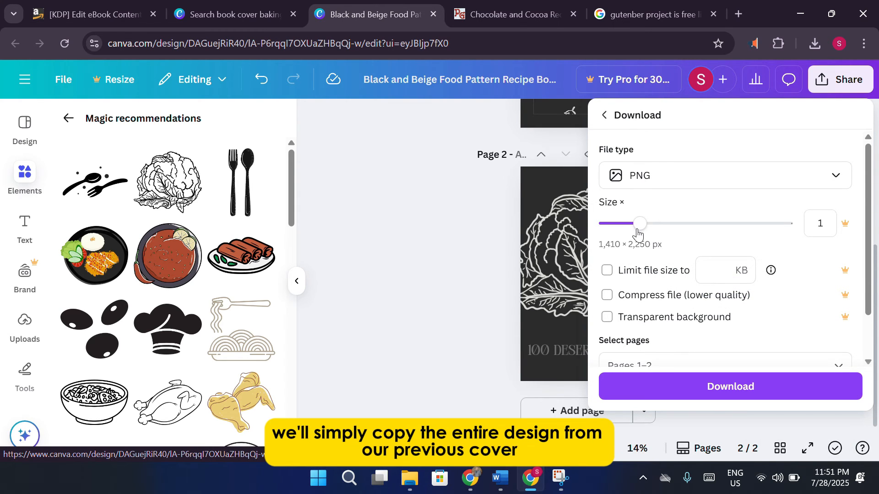
pyautogui.click(639, 231)
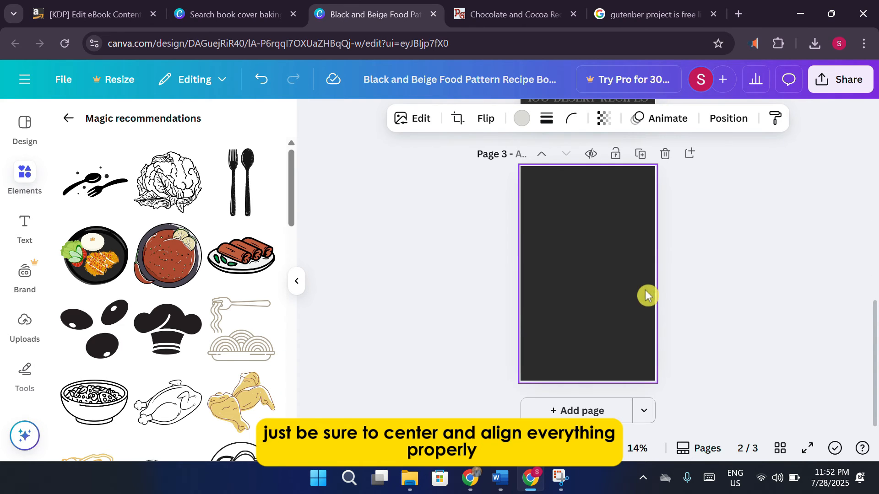
# Paste the cauliflower artwork onto page 3 and copy the 100 DESERT RECIPES title onto it.
pyautogui.hotkey('ctrl', 'v')
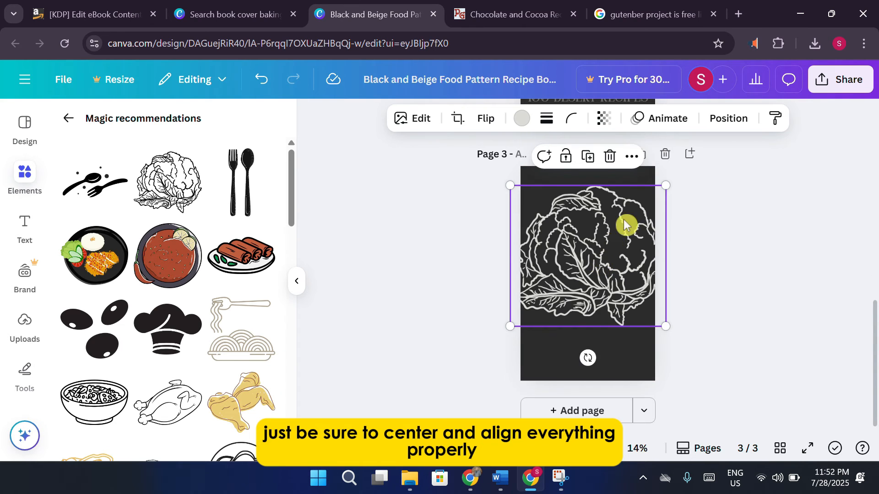
pyautogui.scroll(10, 623, 224)
pyautogui.click(594, 275)
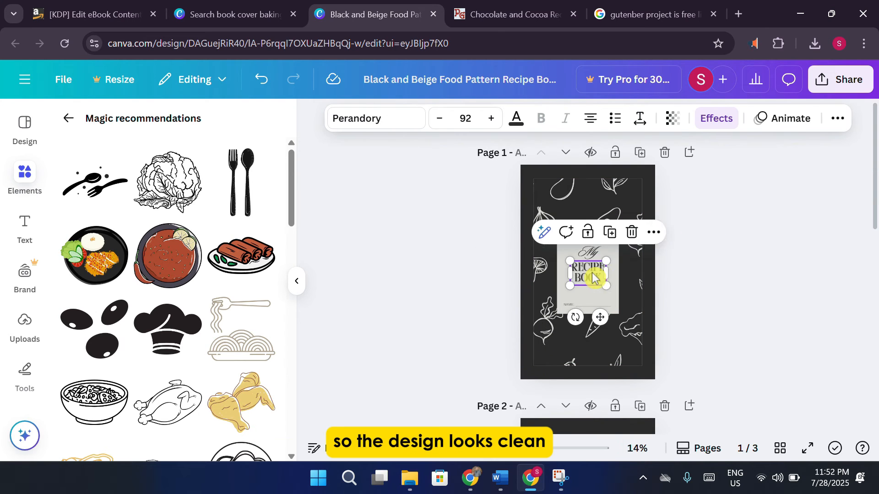
pyautogui.scroll(-5, 600, 277)
pyautogui.click(587, 265)
pyautogui.hotkey('ctrl', 'c')
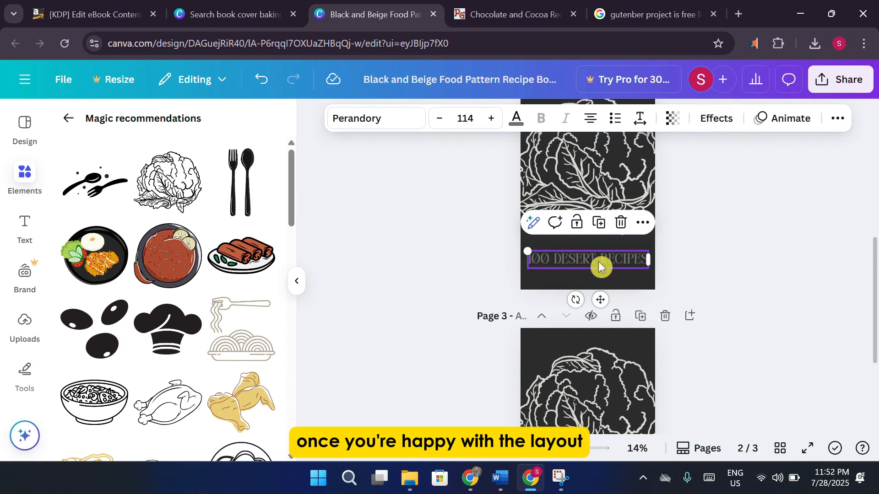
pyautogui.scroll(-3, 646, 317)
pyautogui.click(581, 343)
pyautogui.hotkey('ctrl', 'v')
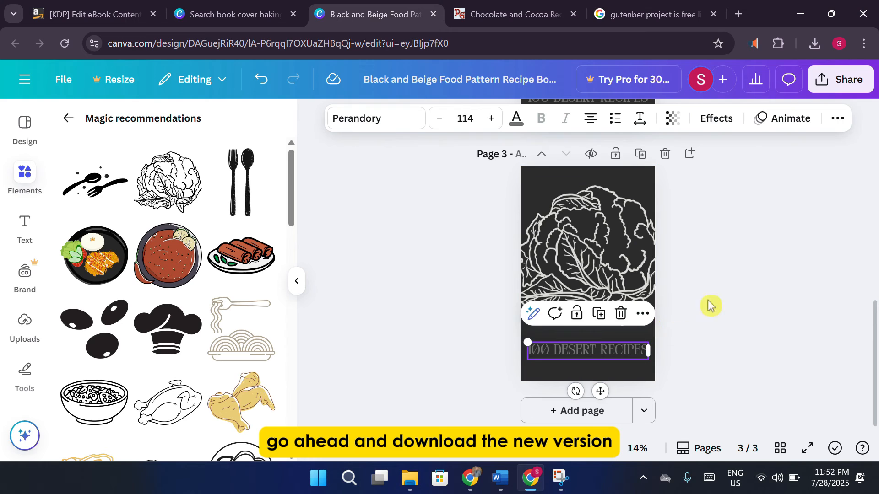
pyautogui.click(726, 300)
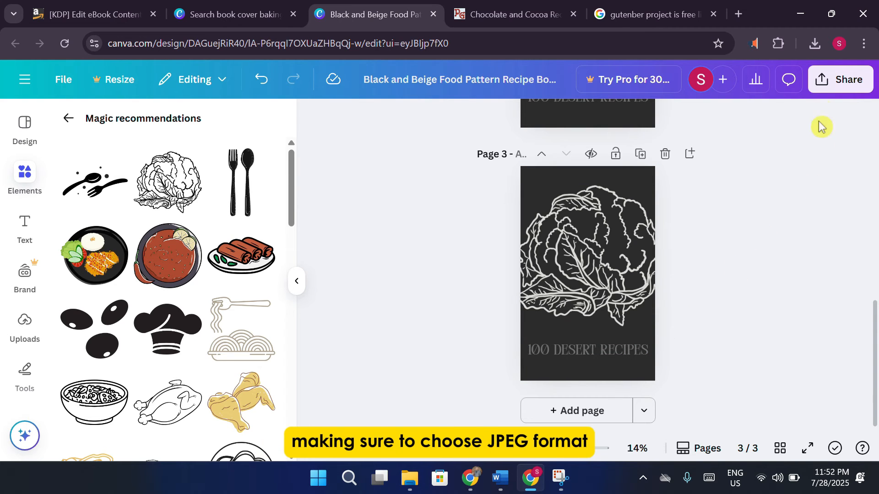
# Set the design's download file type to PNG again and return to the KDP setup page.
pyautogui.click(842, 80)
pyautogui.click(627, 362)
pyautogui.click(701, 182)
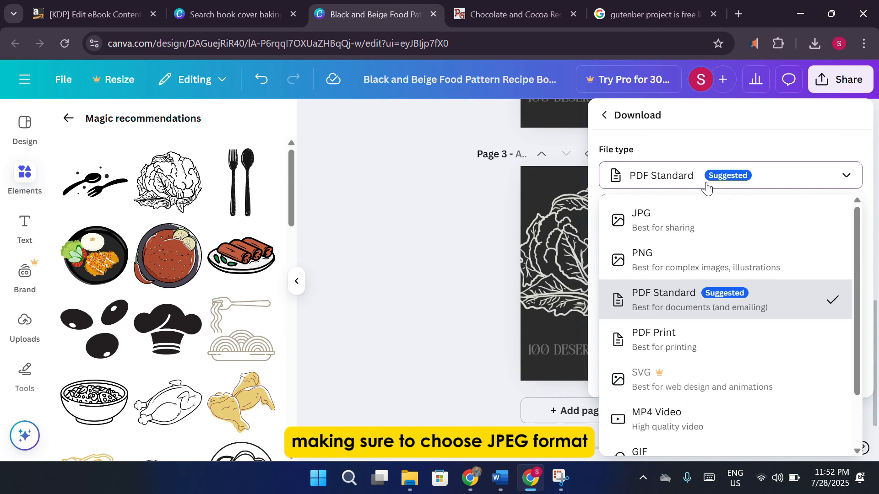
pyautogui.click(673, 257)
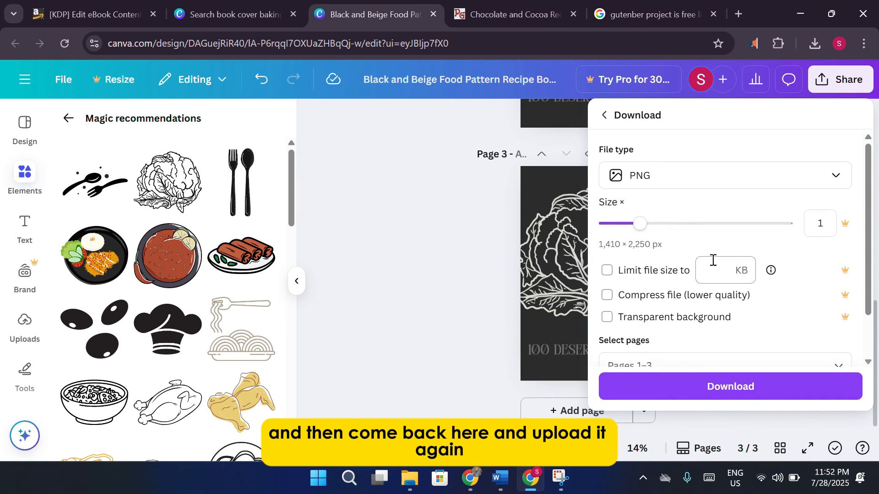
pyautogui.click(64, 13)
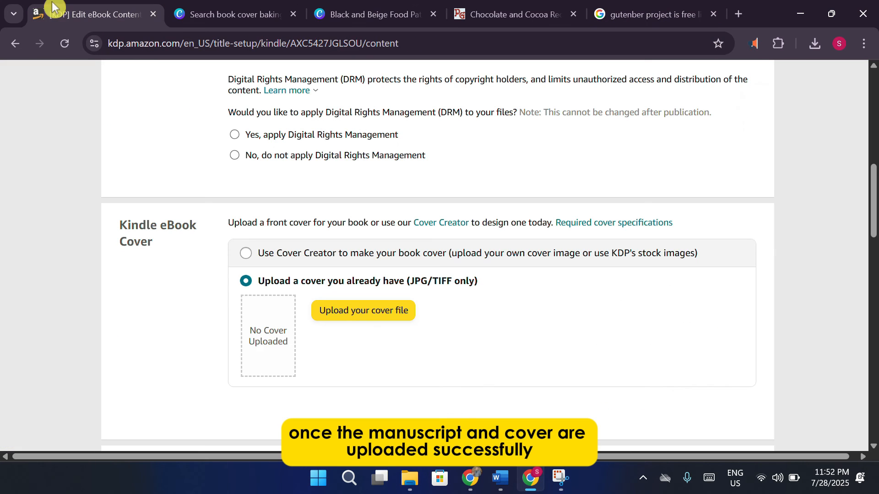
# Upload pexels-pixabay-159711 as the cover from the KDP cover section, then cancel that upload.
pyautogui.click(666, 17)
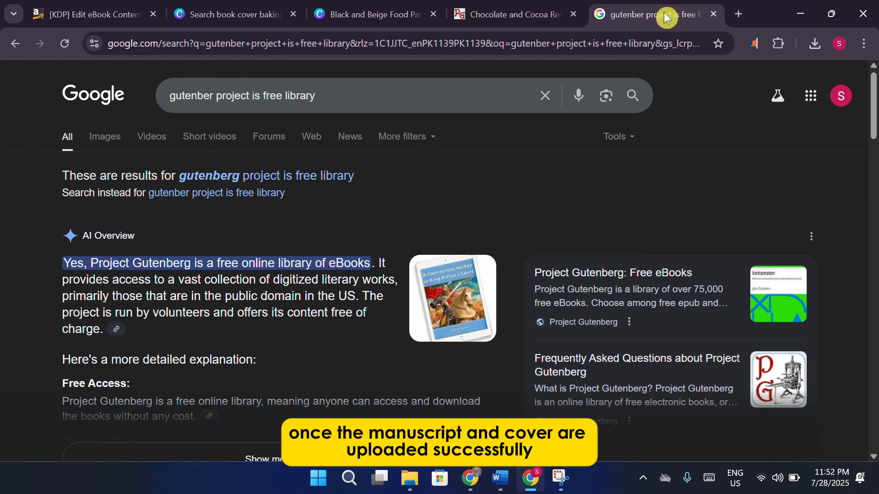
pyautogui.click(555, 18)
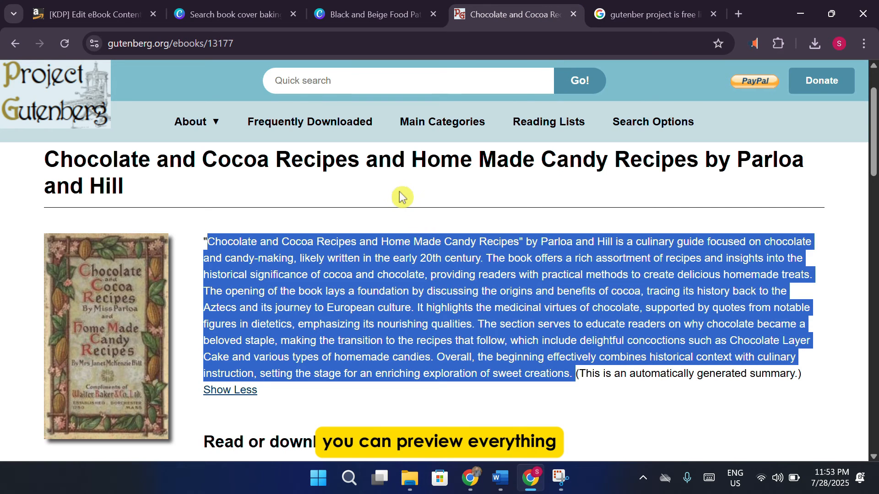
pyautogui.click(87, 14)
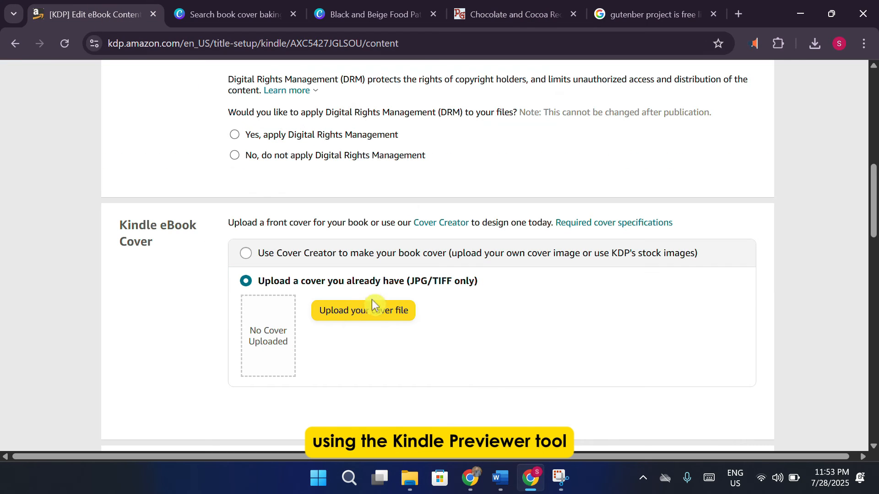
pyautogui.click(367, 311)
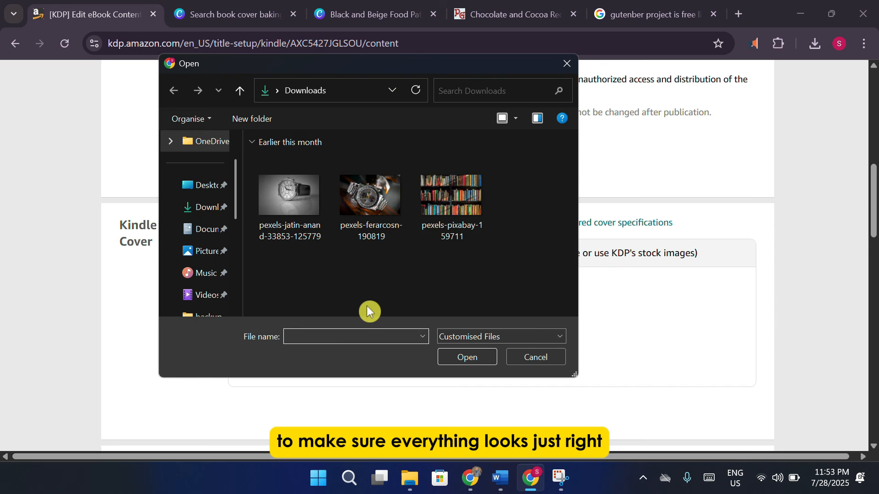
pyautogui.click(430, 222)
pyautogui.click(466, 356)
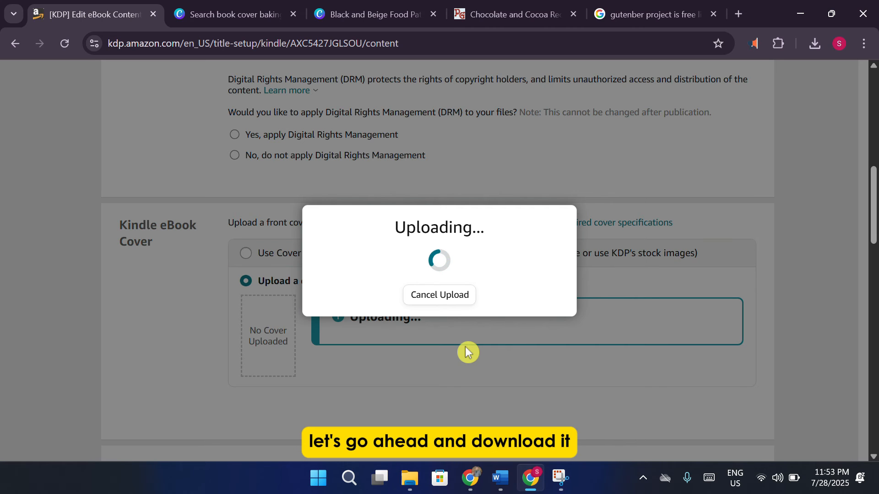
pyautogui.click(439, 297)
# Begin choosing a different cover image from the Downloads folder.
pyautogui.click(377, 21)
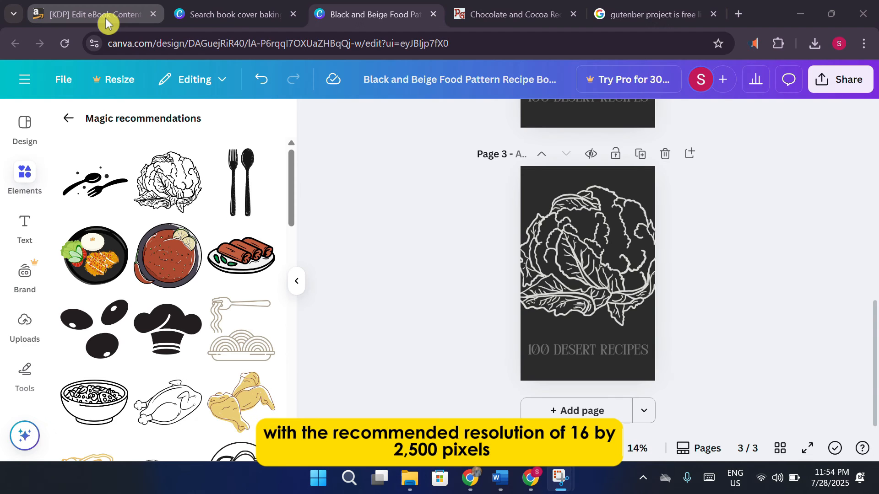
pyautogui.click(107, 18)
pyautogui.click(352, 316)
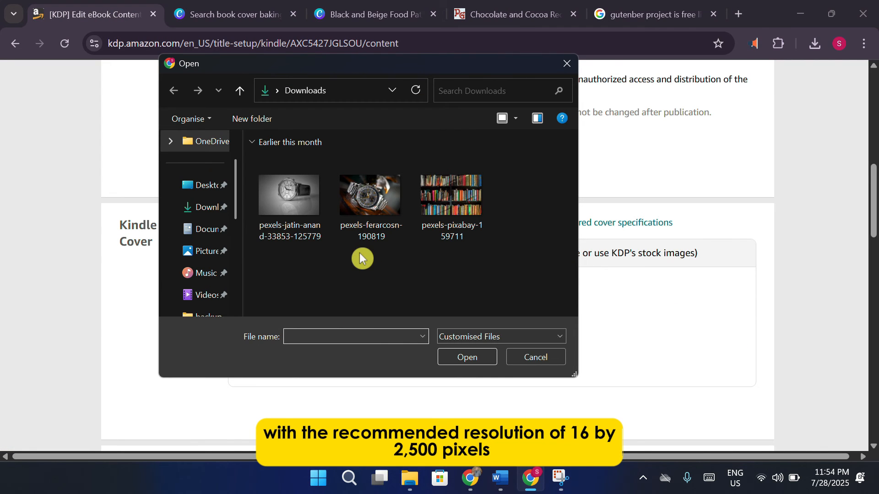
pyautogui.click(213, 207)
pyautogui.scroll(2, 215, 208)
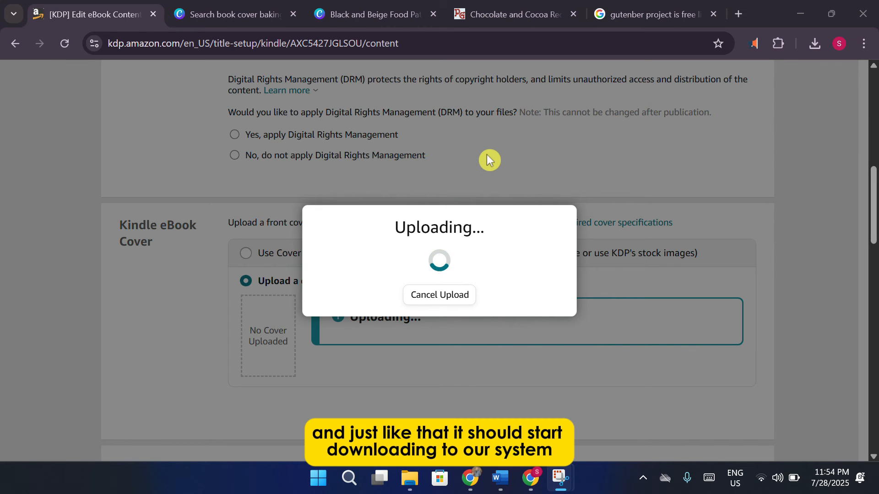
# Mark the AI-Generated Content question as No, declaring no AI tools were used.
pyautogui.scroll(-10, 487, 154)
pyautogui.scroll(10, 487, 156)
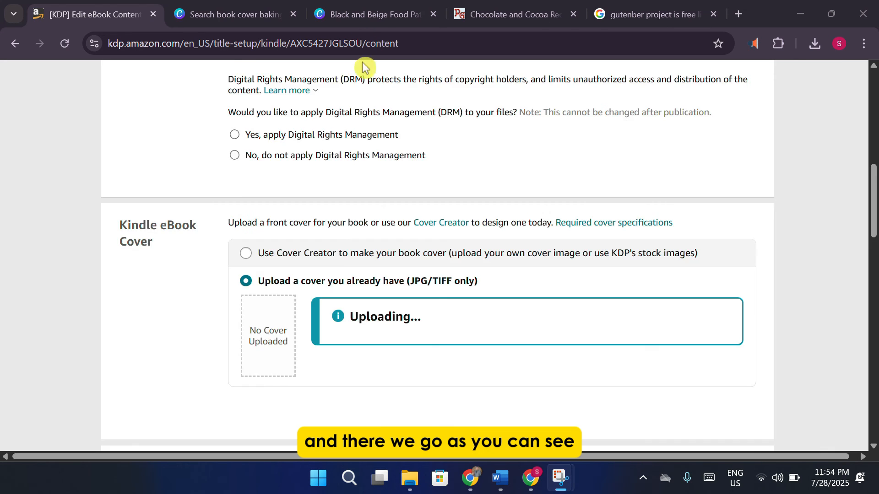
pyautogui.scroll(-10, 347, 222)
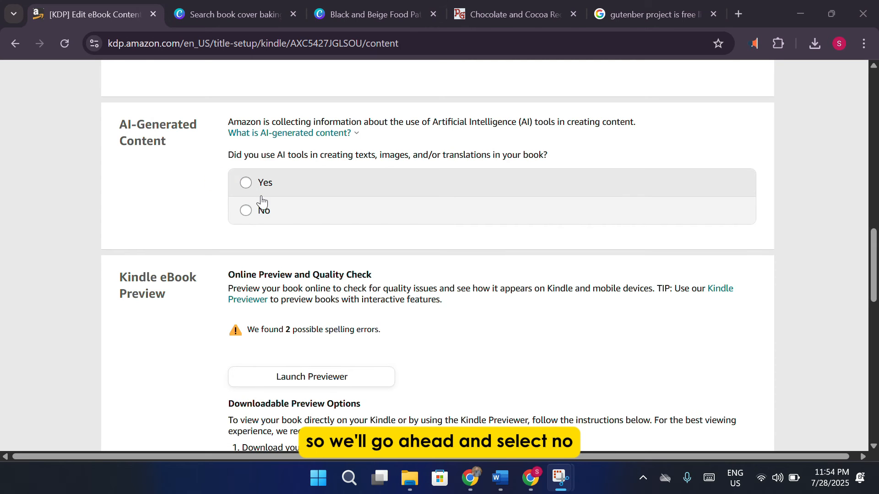
pyautogui.click(251, 213)
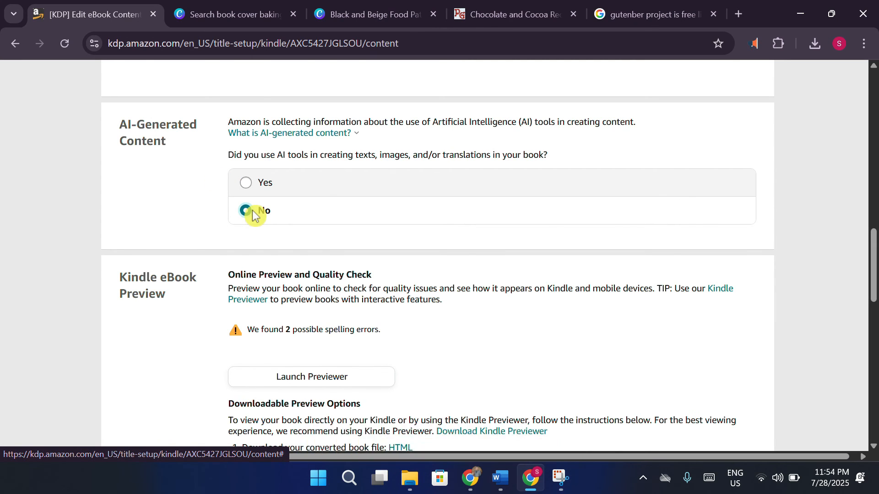
pyautogui.scroll(-3, 253, 216)
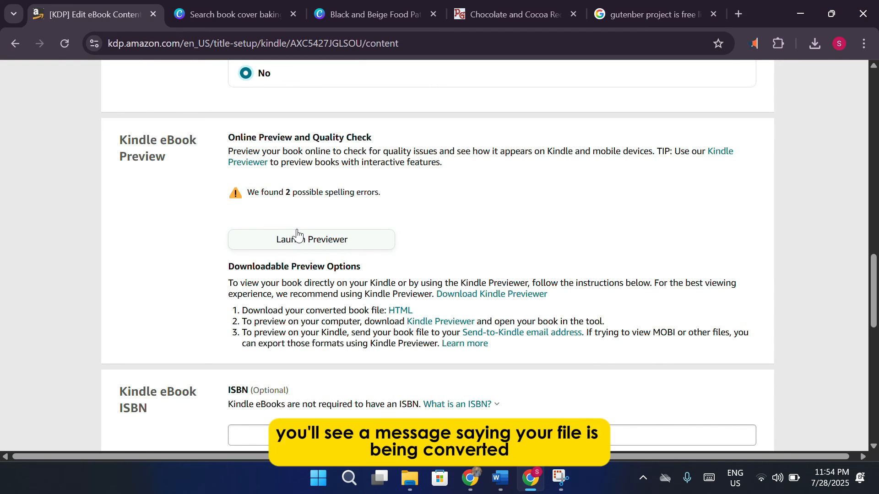
# Open the book in the online Previewer and review it.
pyautogui.click(298, 234)
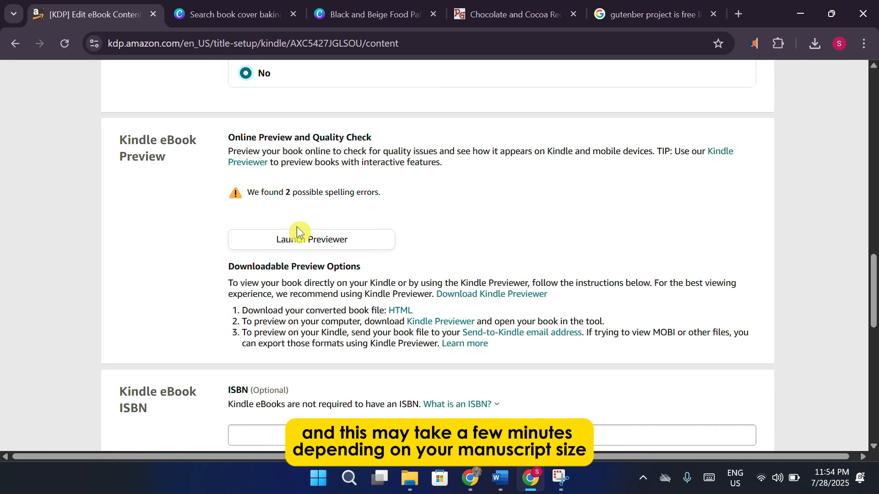
pyautogui.scroll(-1, 297, 229)
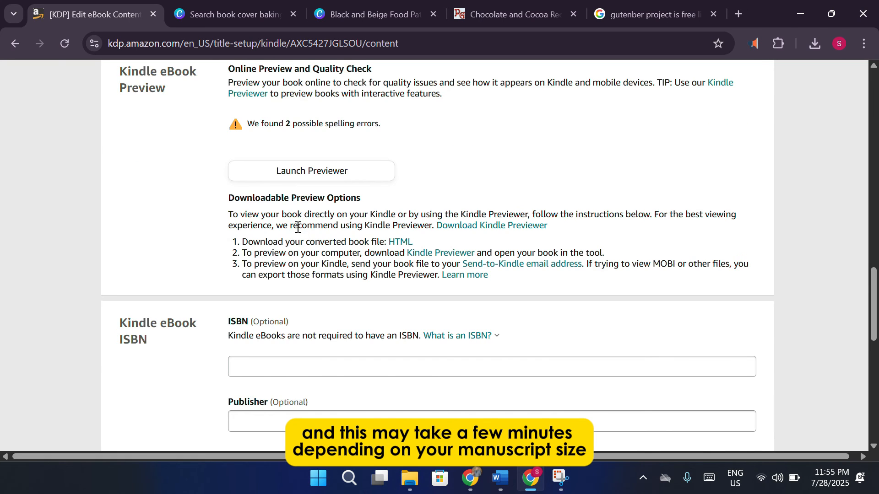
pyautogui.scroll(-3, 298, 228)
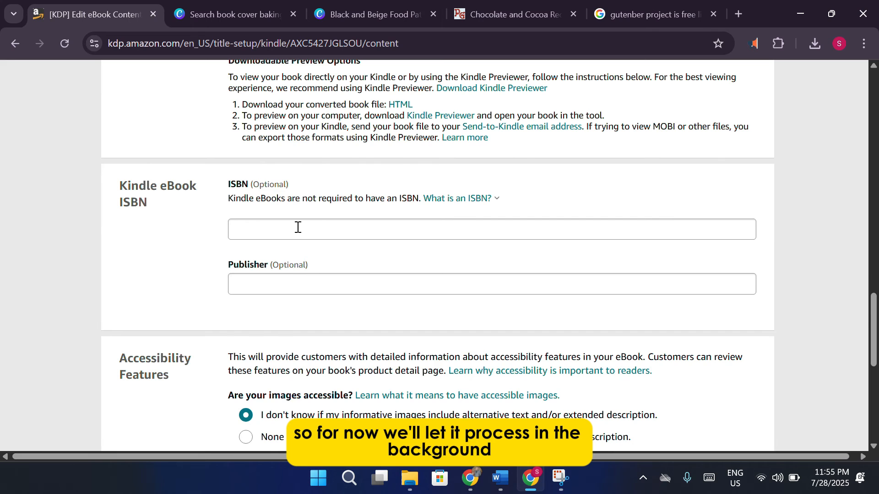
pyautogui.scroll(1, 297, 228)
pyautogui.scroll(10, 298, 228)
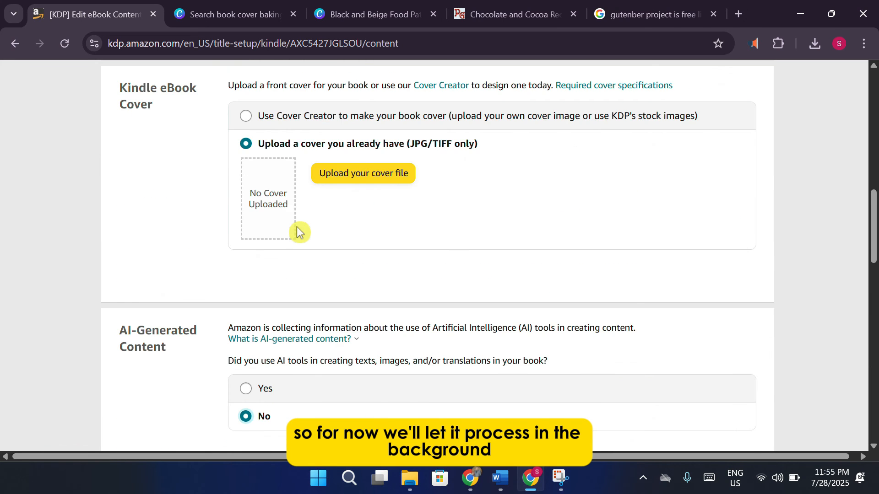
pyautogui.scroll(-4, 457, 250)
pyautogui.scroll(-5, 457, 250)
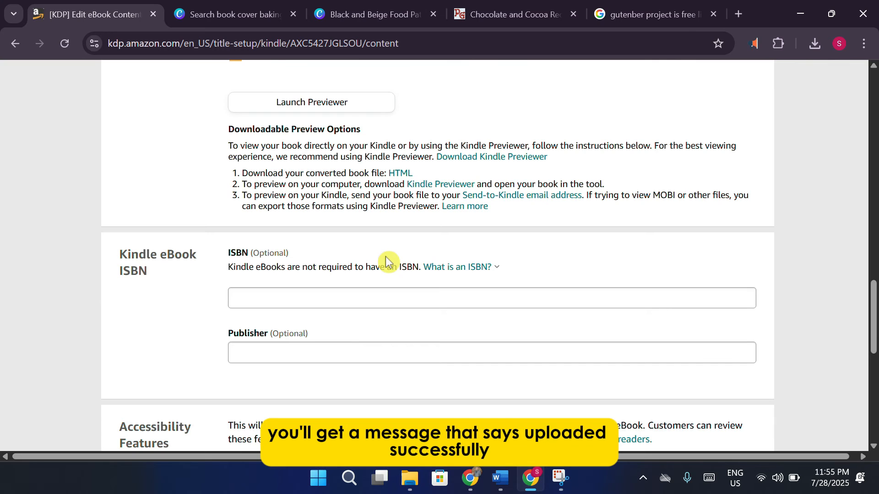
pyautogui.scroll(2, 387, 262)
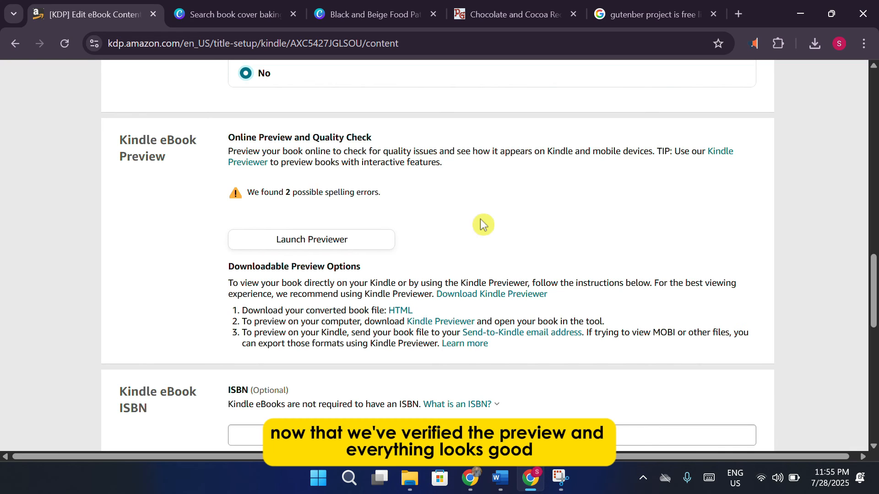
# Save the eBook content and continue to the pricing step.
pyautogui.scroll(-9, 480, 219)
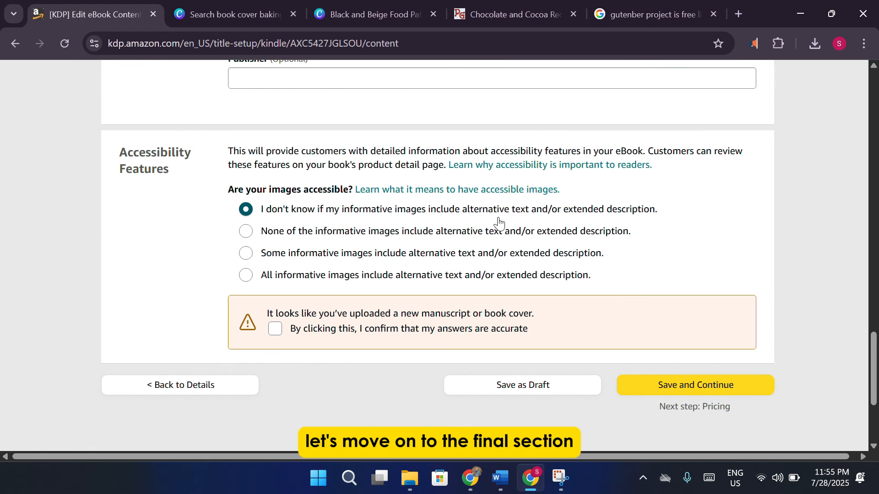
pyautogui.scroll(18, 565, 208)
pyautogui.scroll(5, 590, 168)
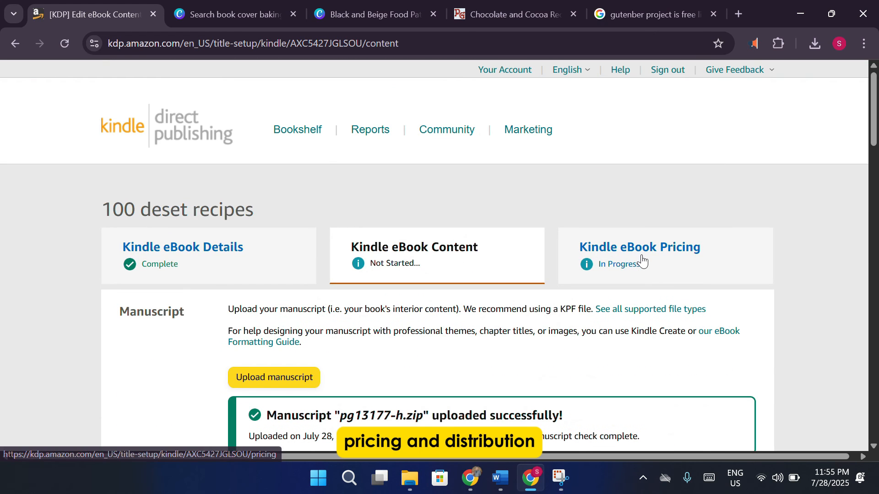
pyautogui.scroll(-20, 778, 256)
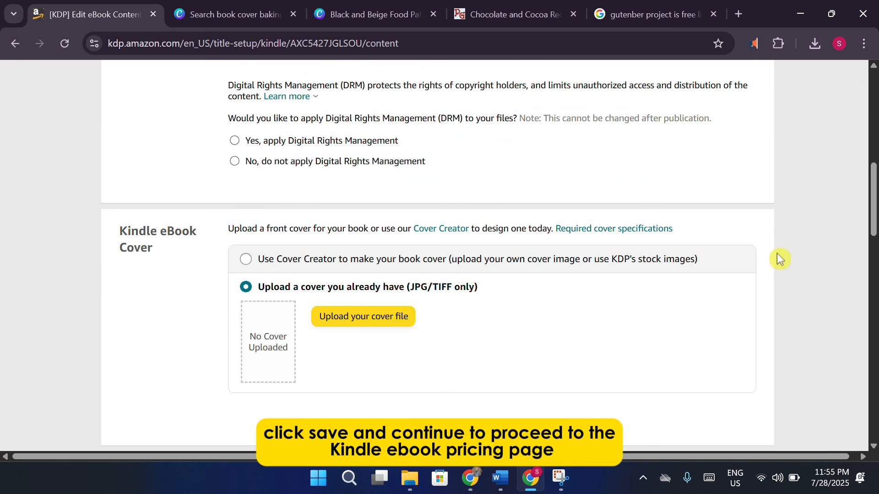
pyautogui.scroll(-1, 801, 257)
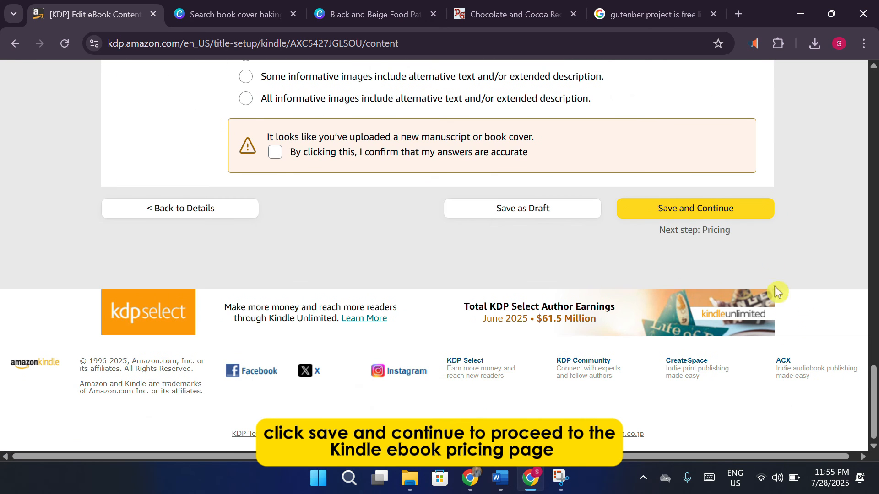
pyautogui.click(724, 207)
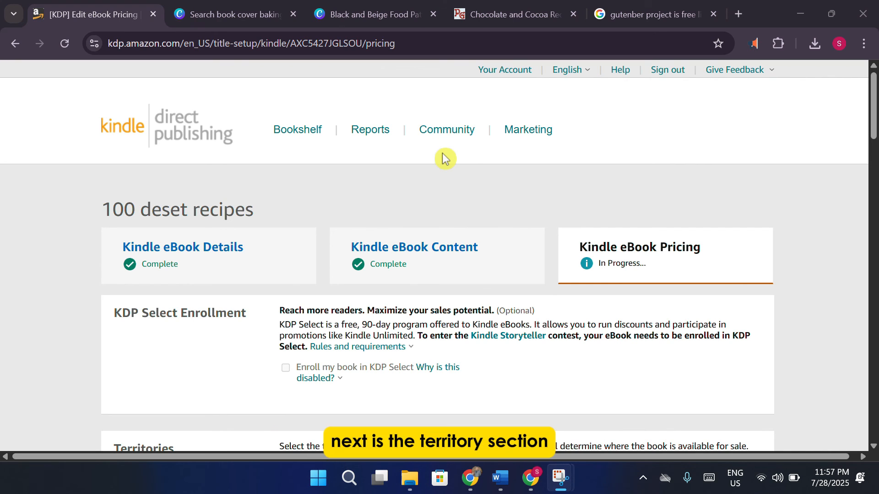
pyautogui.scroll(-5, 449, 183)
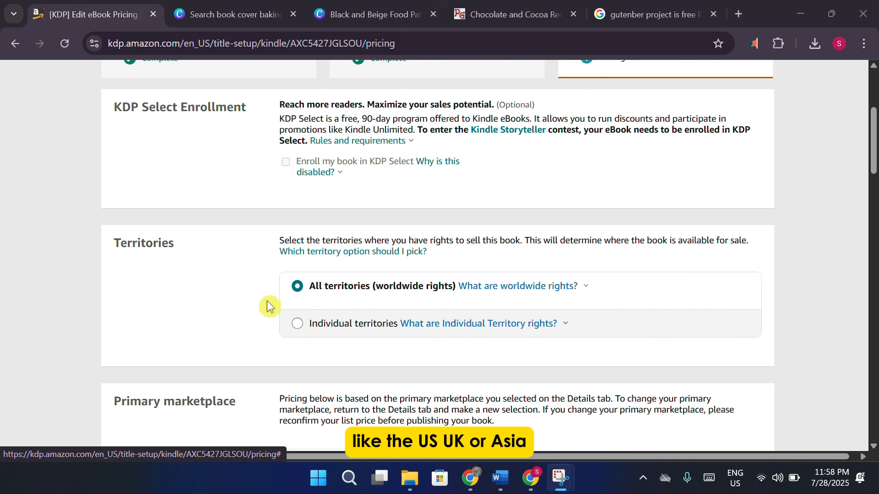
pyautogui.scroll(-1, 247, 307)
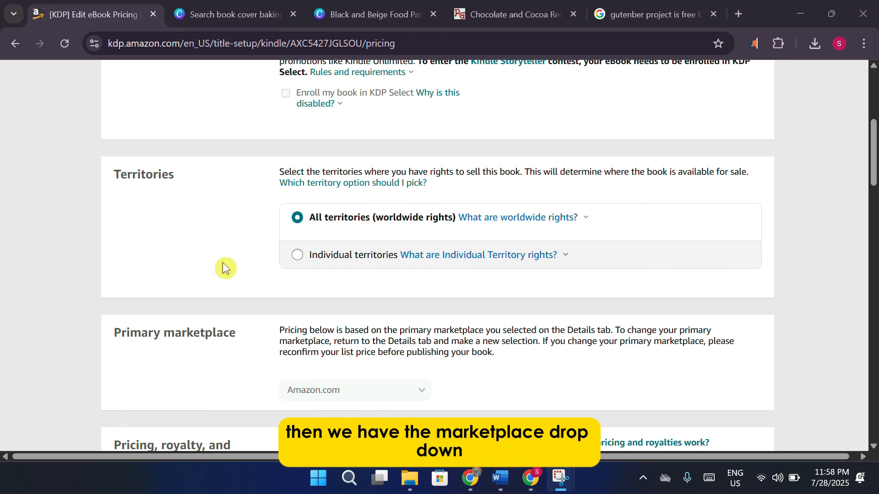
pyautogui.scroll(-1, 225, 268)
pyautogui.scroll(-1, 225, 269)
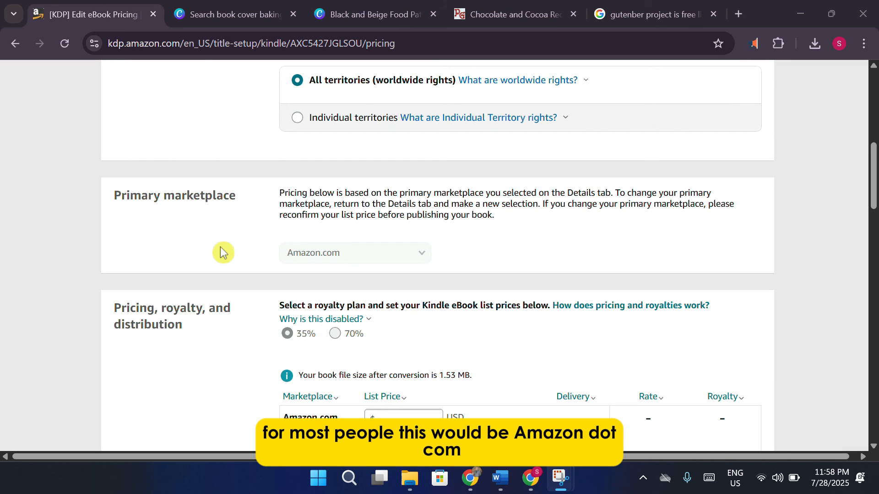
pyautogui.scroll(-1, 220, 252)
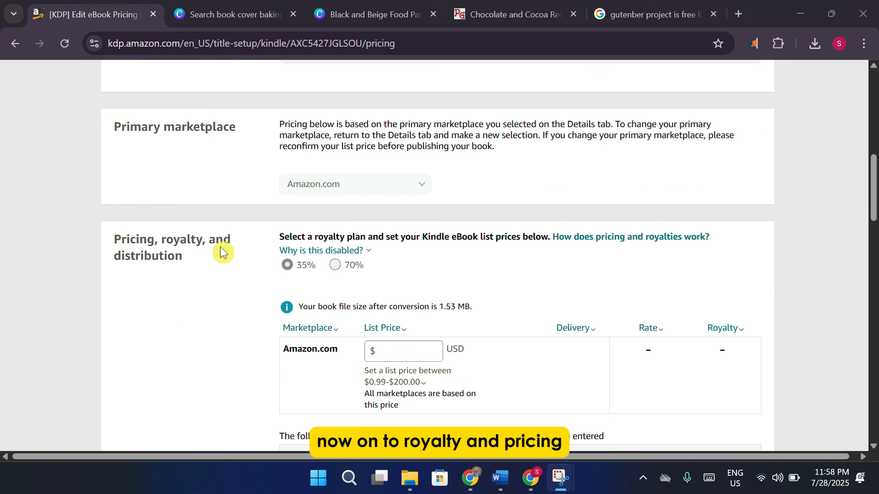
pyautogui.scroll(-2, 220, 252)
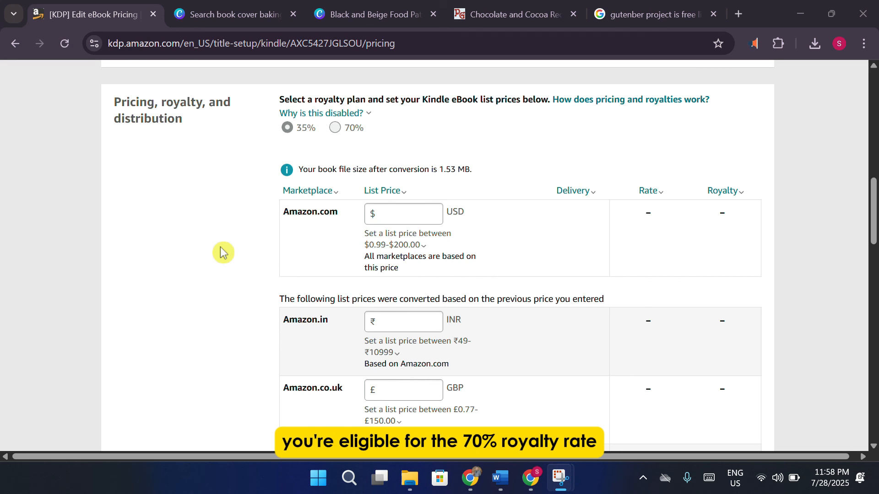
# Enter a $15 Amazon.com list price and review the converted marketplace prices.
pyautogui.click(394, 216)
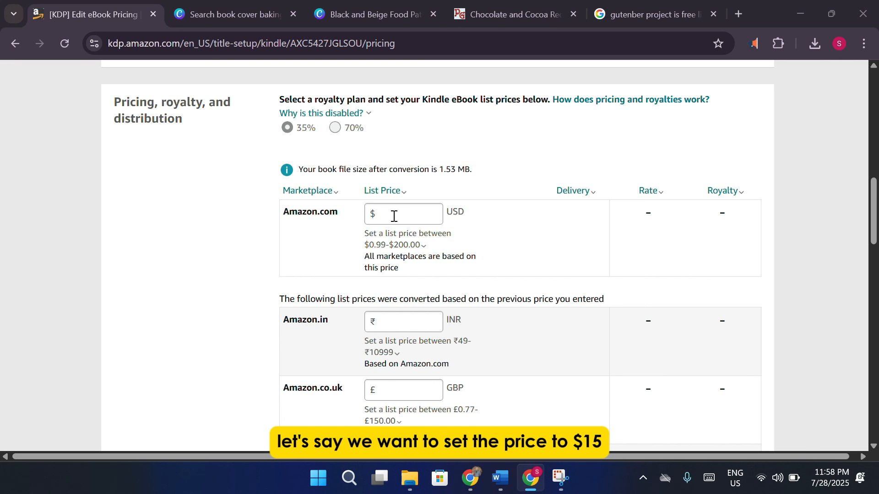
pyautogui.click(394, 216)
pyautogui.write('15')
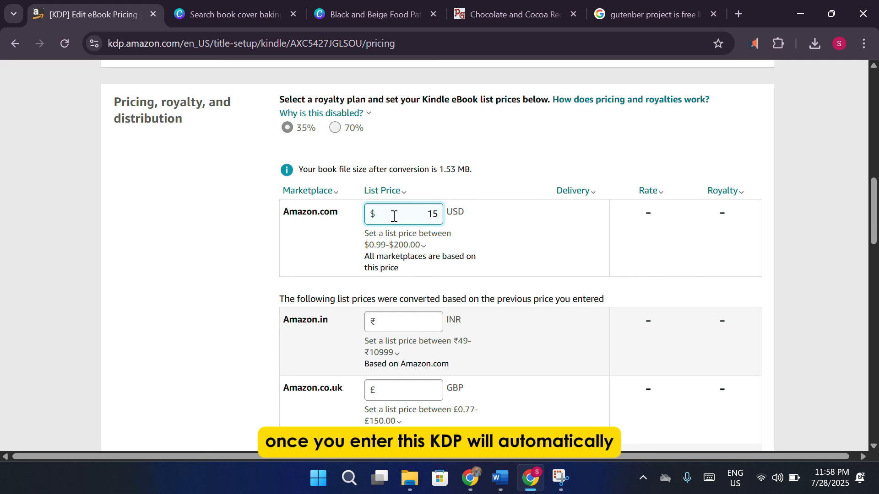
pyautogui.click(426, 246)
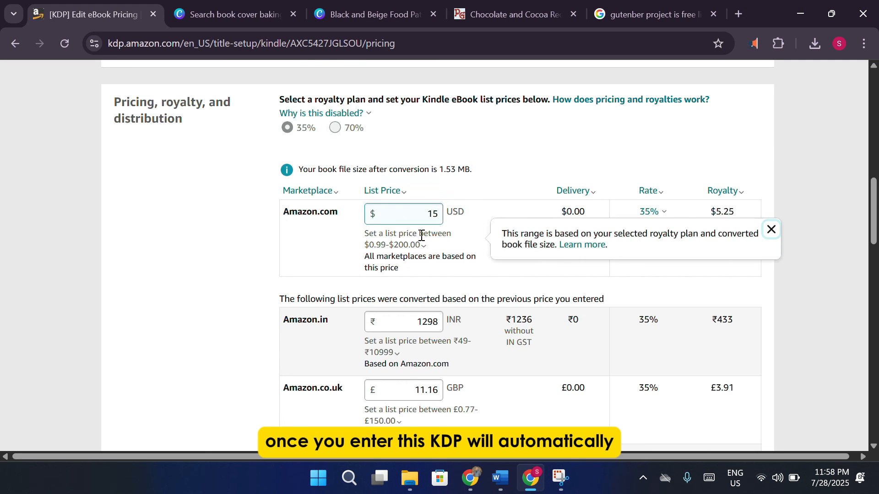
pyautogui.scroll(-1, 428, 247)
pyautogui.scroll(-6, 428, 247)
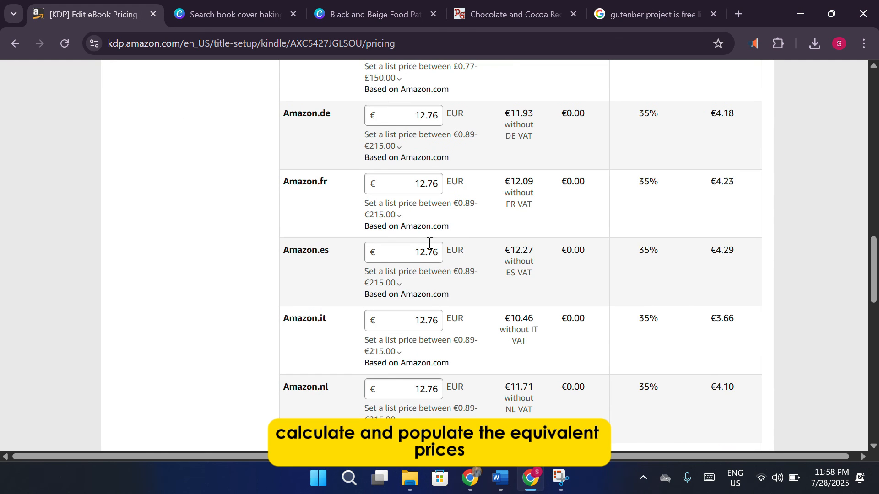
pyautogui.scroll(-2, 429, 244)
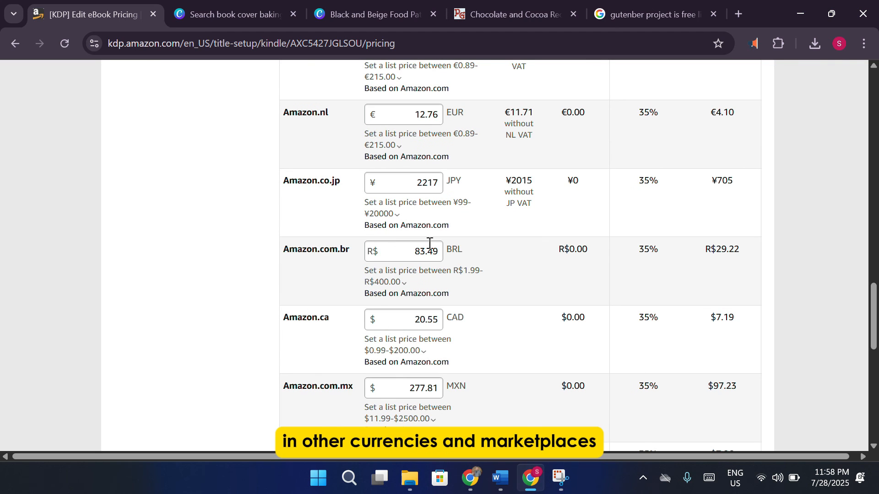
pyautogui.scroll(-1, 429, 243)
pyautogui.scroll(1, 429, 244)
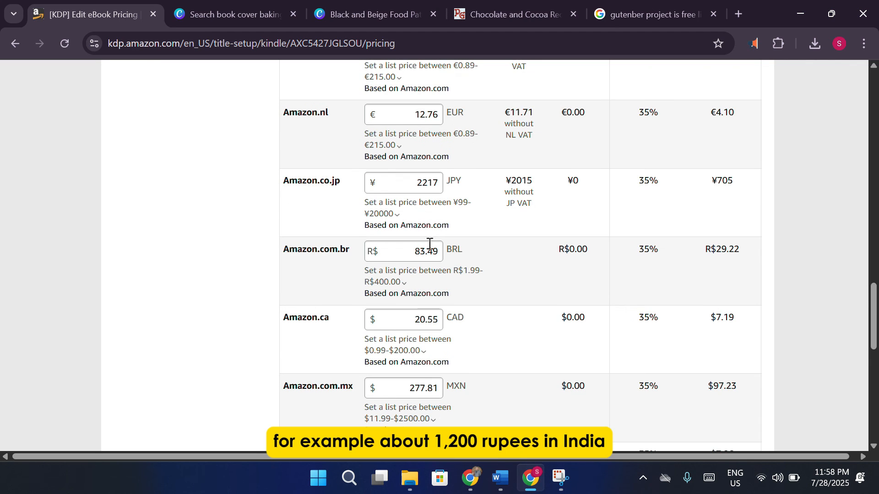
pyautogui.scroll(6, 429, 244)
pyautogui.scroll(3, 430, 244)
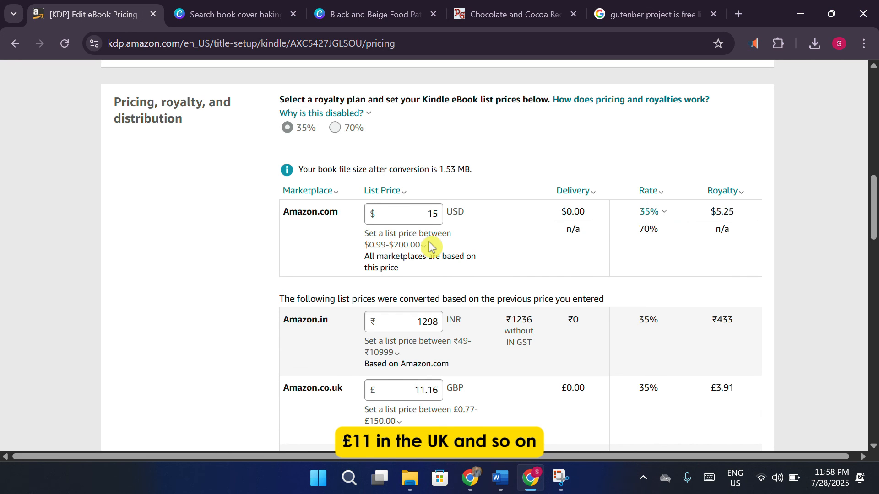
# Check the allowed price range explanation and look over the remaining marketplace prices.
pyautogui.click(426, 247)
pyautogui.scroll(-1, 414, 270)
pyautogui.scroll(-3, 413, 270)
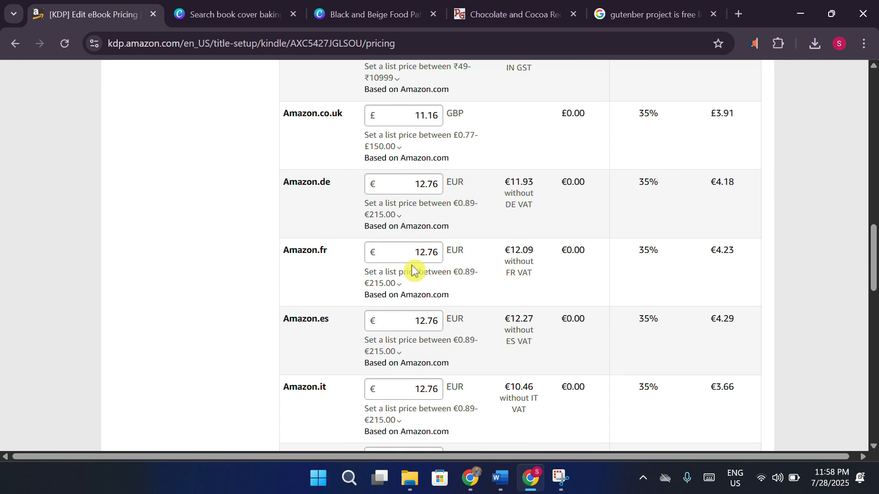
pyautogui.scroll(-2, 409, 266)
pyautogui.scroll(-3, 410, 270)
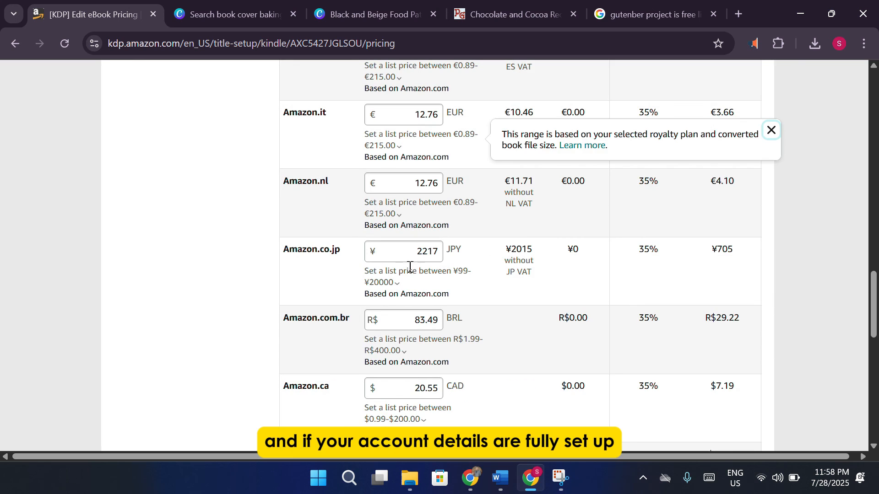
pyautogui.scroll(-8, 409, 275)
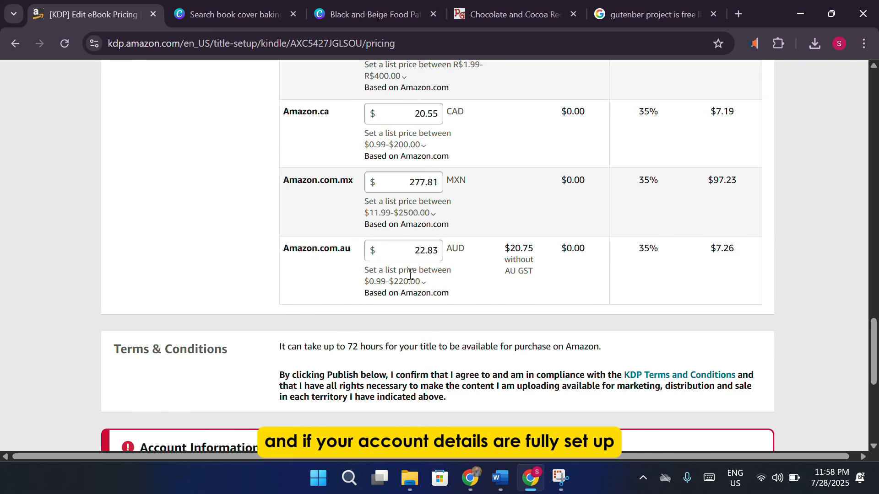
pyautogui.scroll(1, 526, 282)
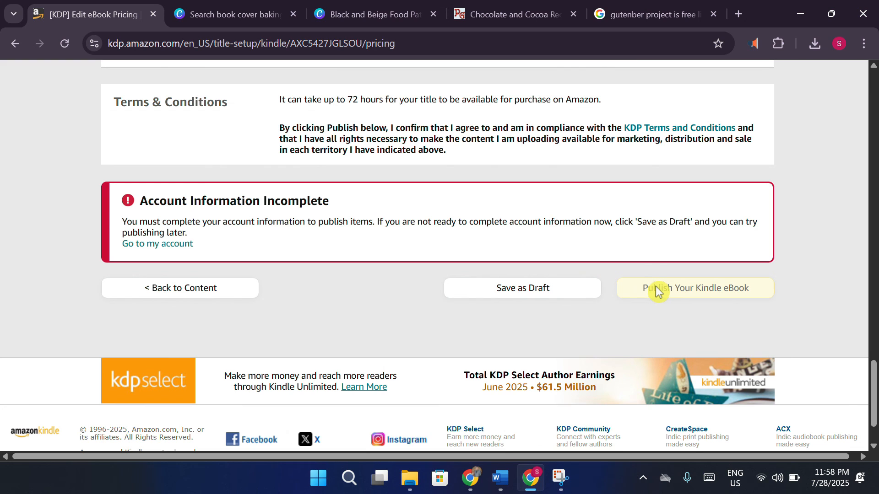
# Save the $15 recipe eBook as a draft from the bottom of the pricing page.
pyautogui.moveTo(187, 221); pyautogui.dragTo(380, 222)
pyautogui.click(419, 251)
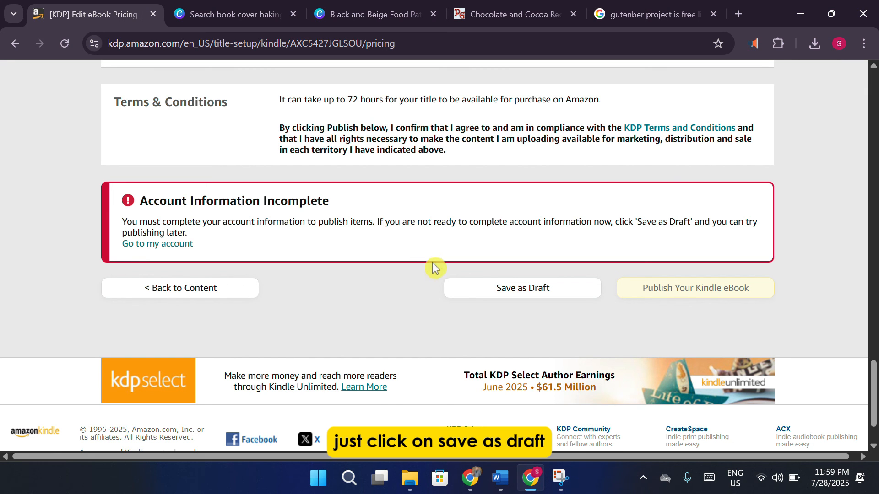
pyautogui.click(524, 289)
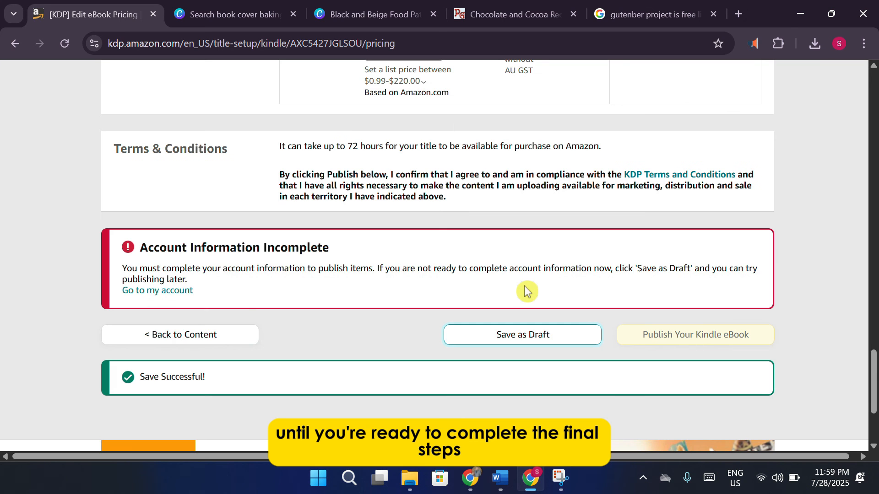
pyautogui.scroll(15, 526, 290)
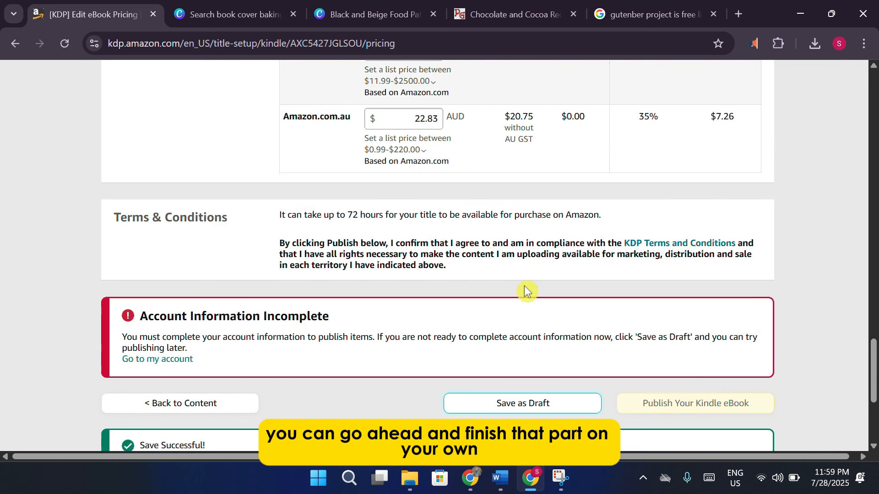
pyautogui.scroll(15, 526, 291)
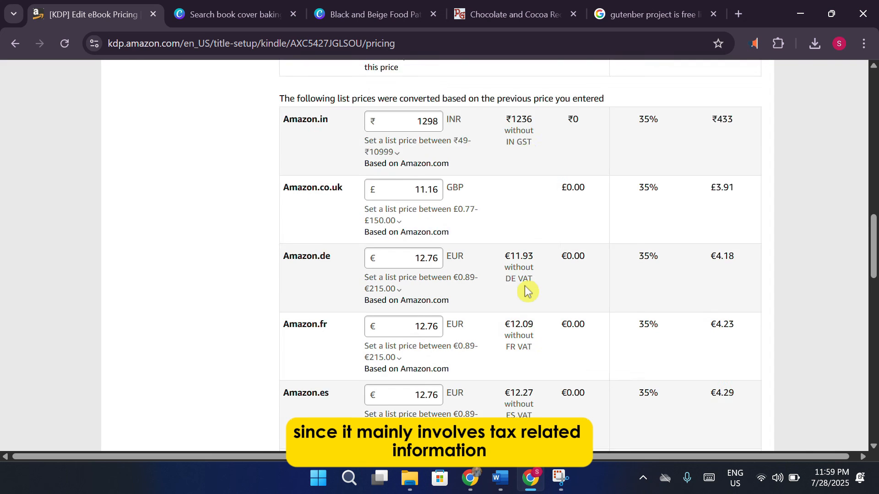
pyautogui.scroll(8, 527, 290)
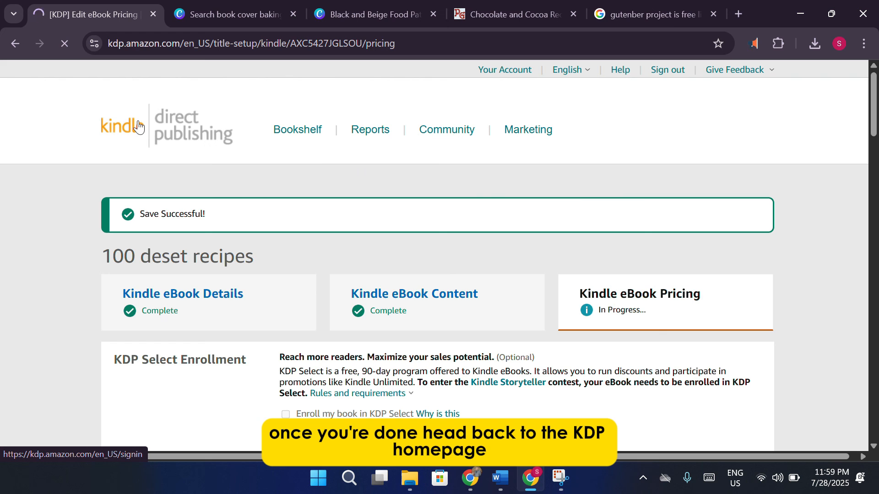
# Scroll the Bookshelf to locate the '100 deset recipes' Kindle eBook draft priced at $15.00 USD.
pyautogui.scroll(-10, 335, 250)
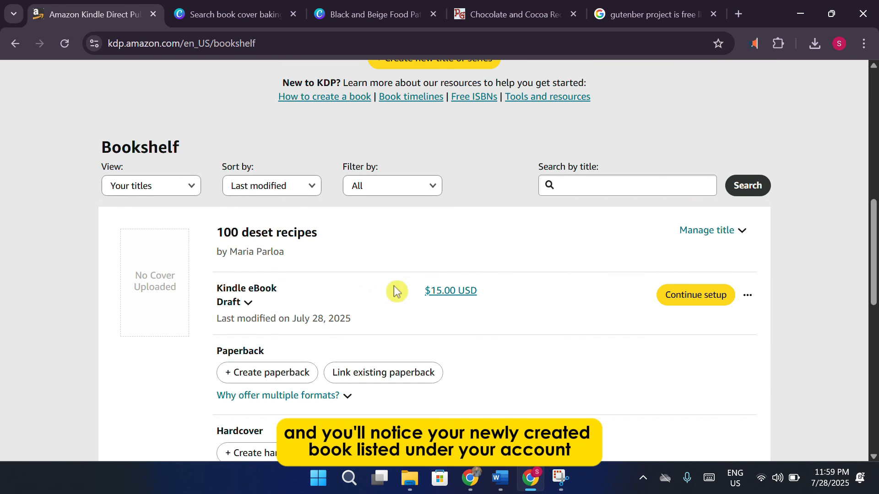
pyautogui.scroll(-1, 393, 290)
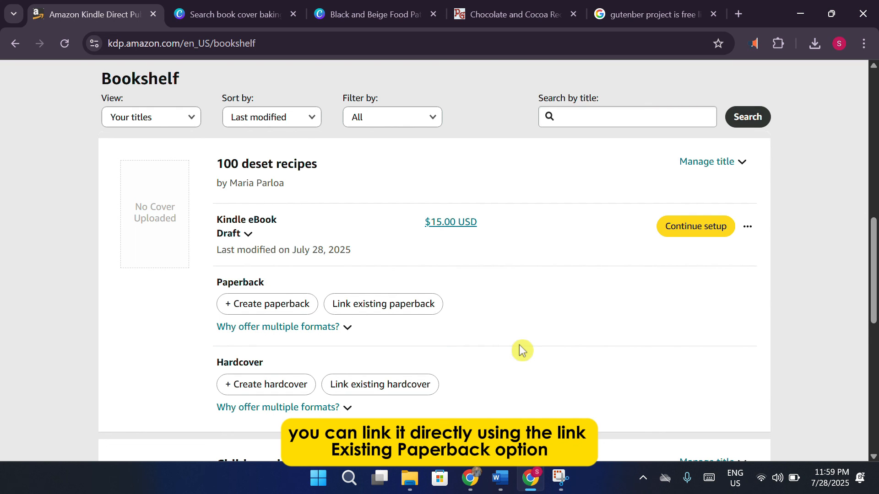
pyautogui.scroll(-10, 520, 346)
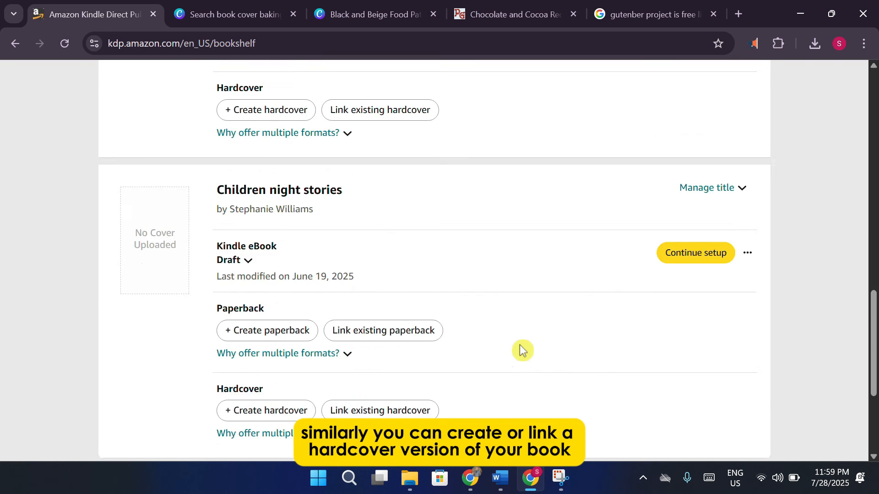
pyautogui.scroll(15, 521, 347)
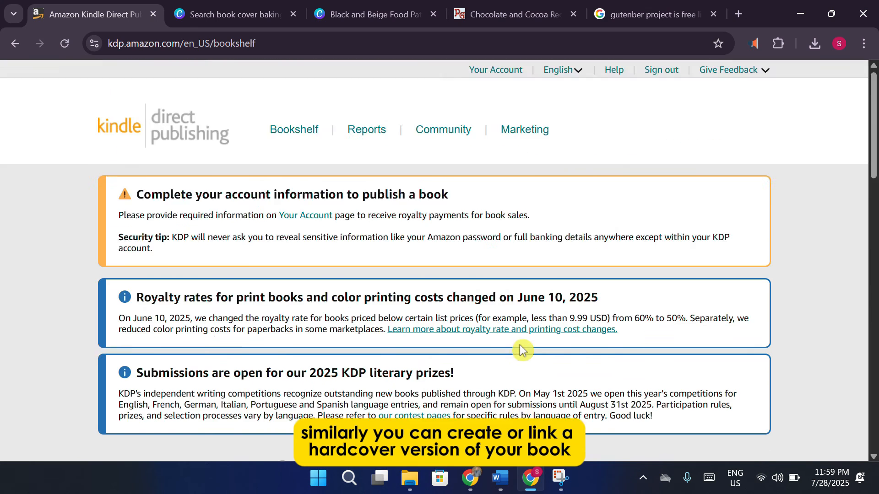
pyautogui.scroll(-5, 521, 349)
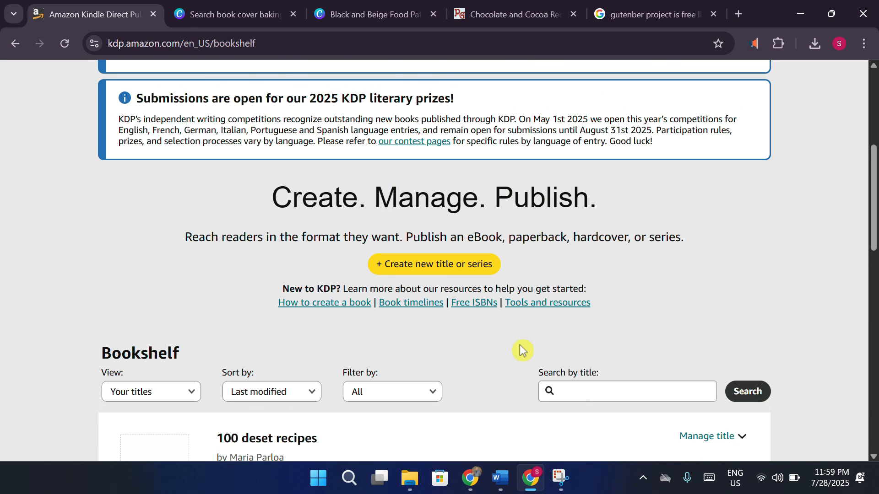
pyautogui.scroll(5, 521, 347)
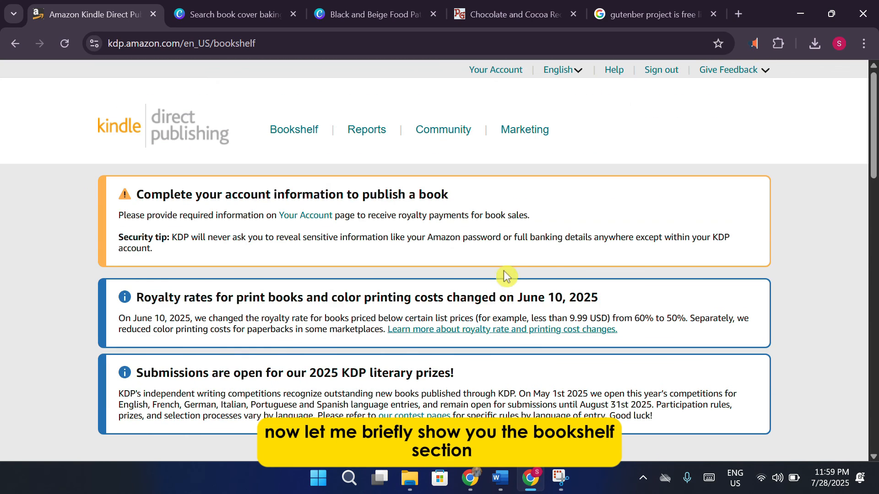
pyautogui.click(378, 133)
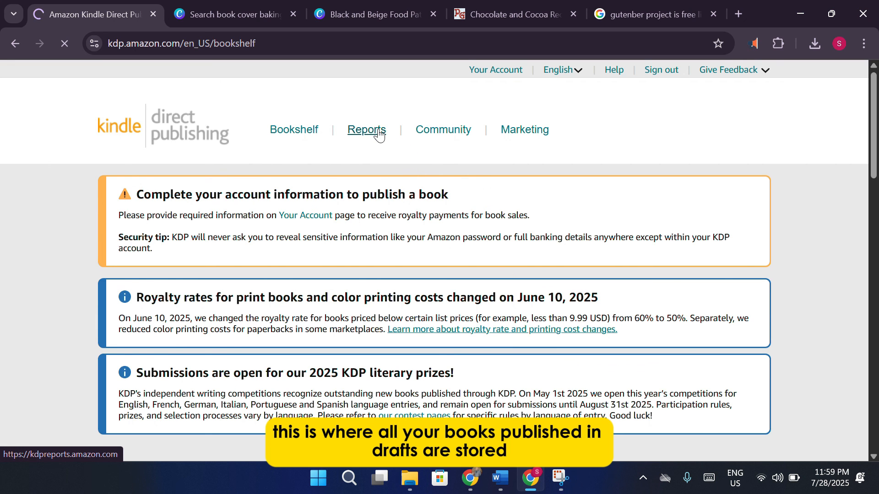
pyautogui.scroll(-10, 754, 267)
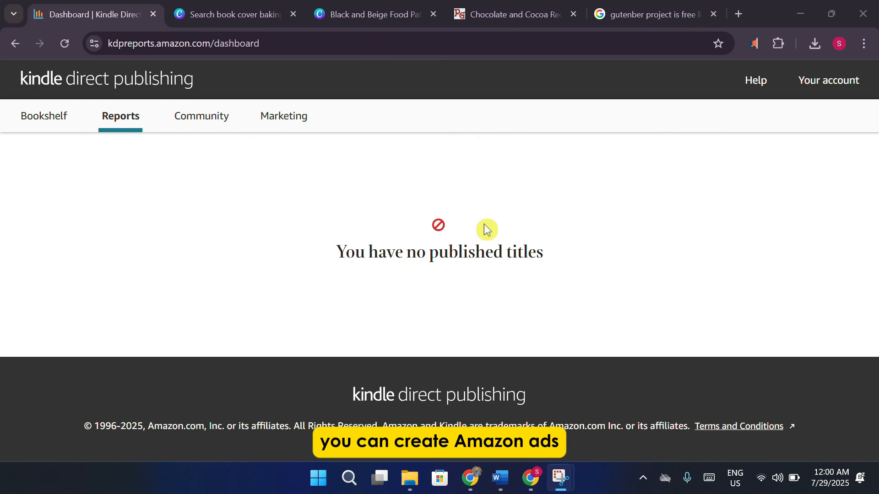
pyautogui.click(268, 118)
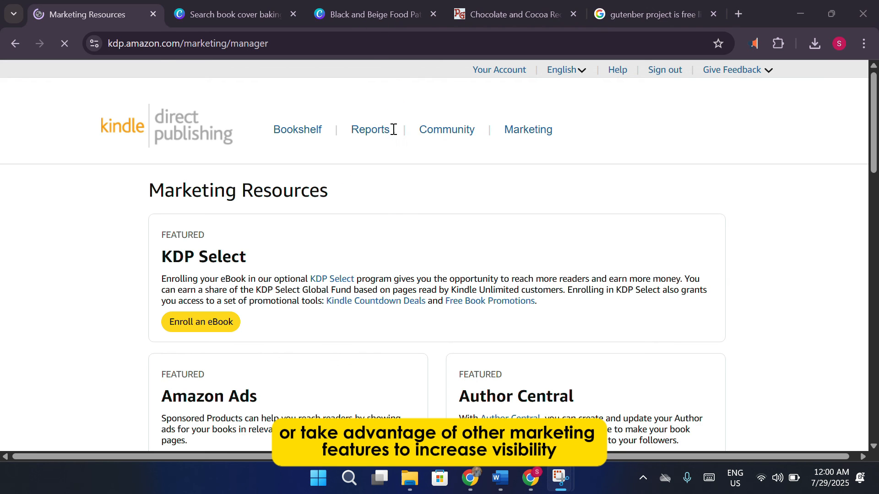
pyautogui.scroll(-3, 400, 211)
pyautogui.scroll(3, 400, 212)
pyautogui.click(157, 132)
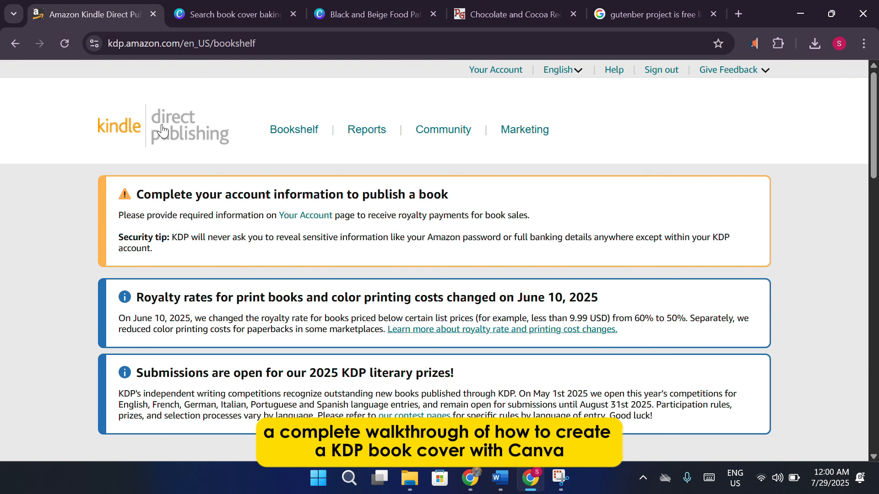
pyautogui.scroll(-7, 359, 231)
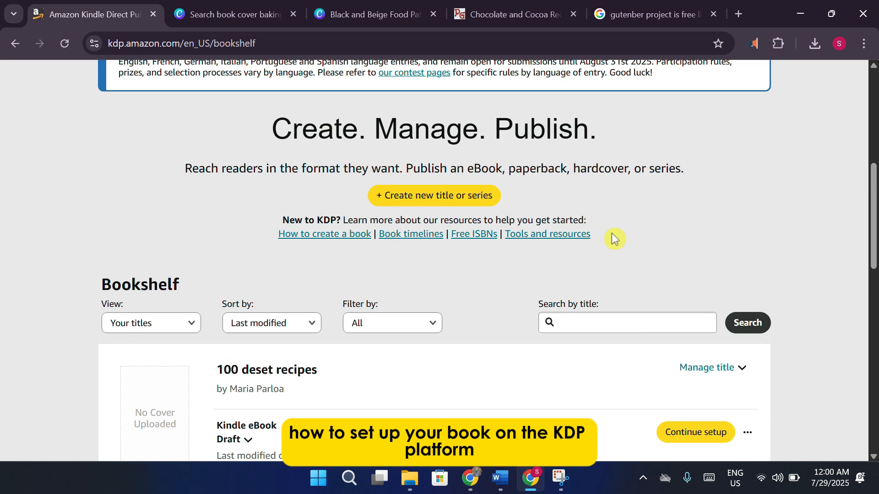